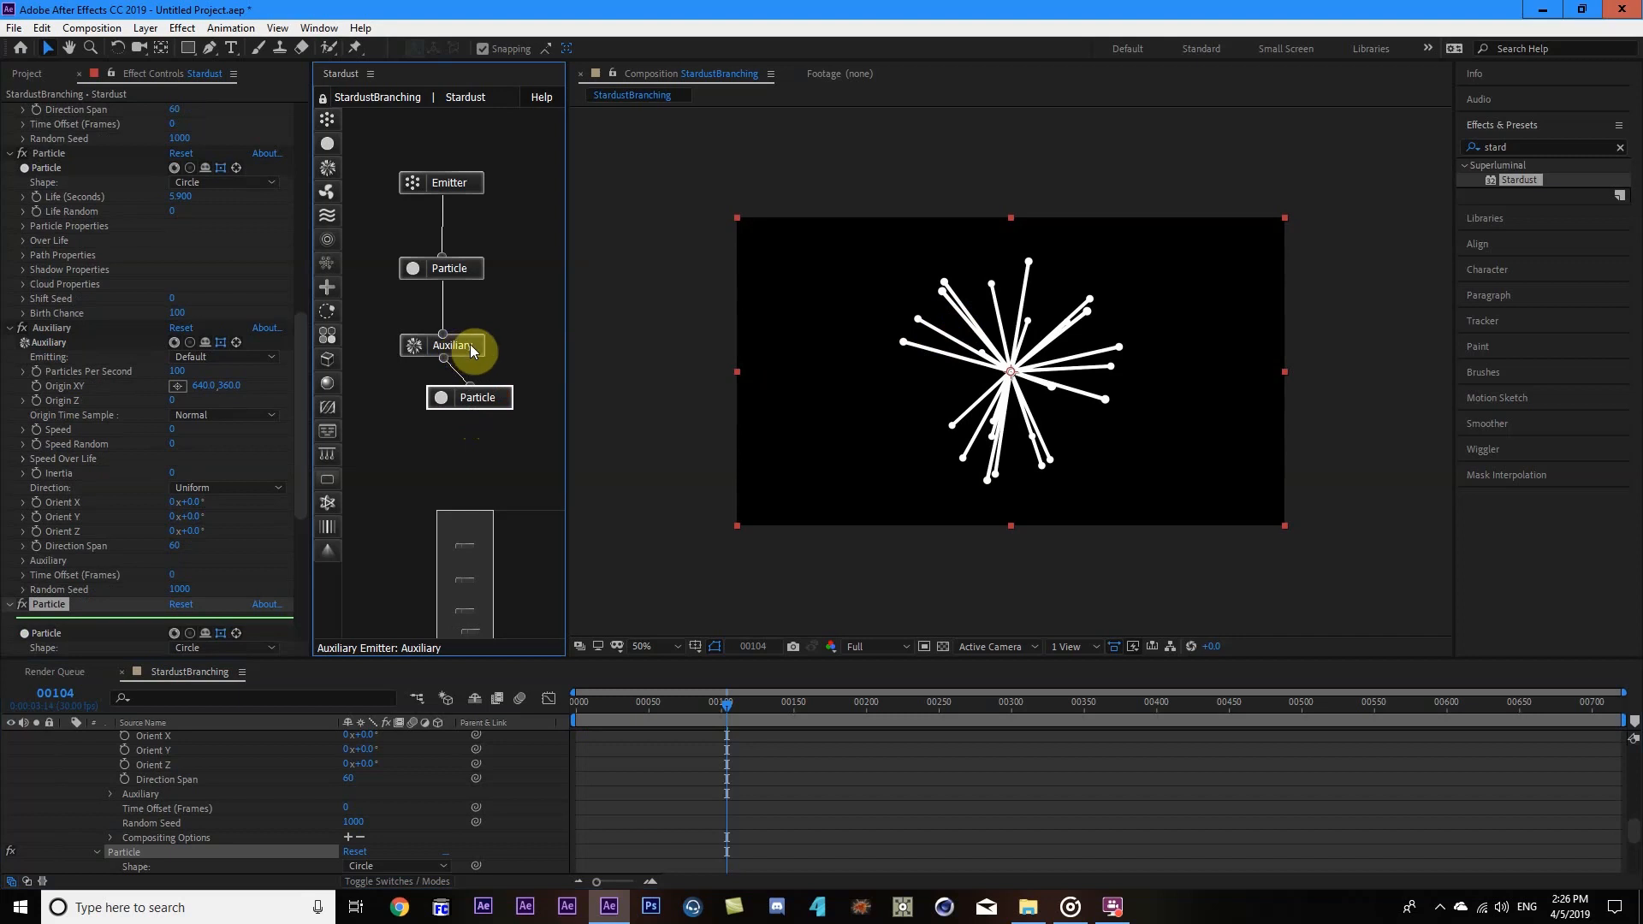
# Set the Auxiliary node's Emit Life End to 50.
pyautogui.scroll(-2, 91, 492)
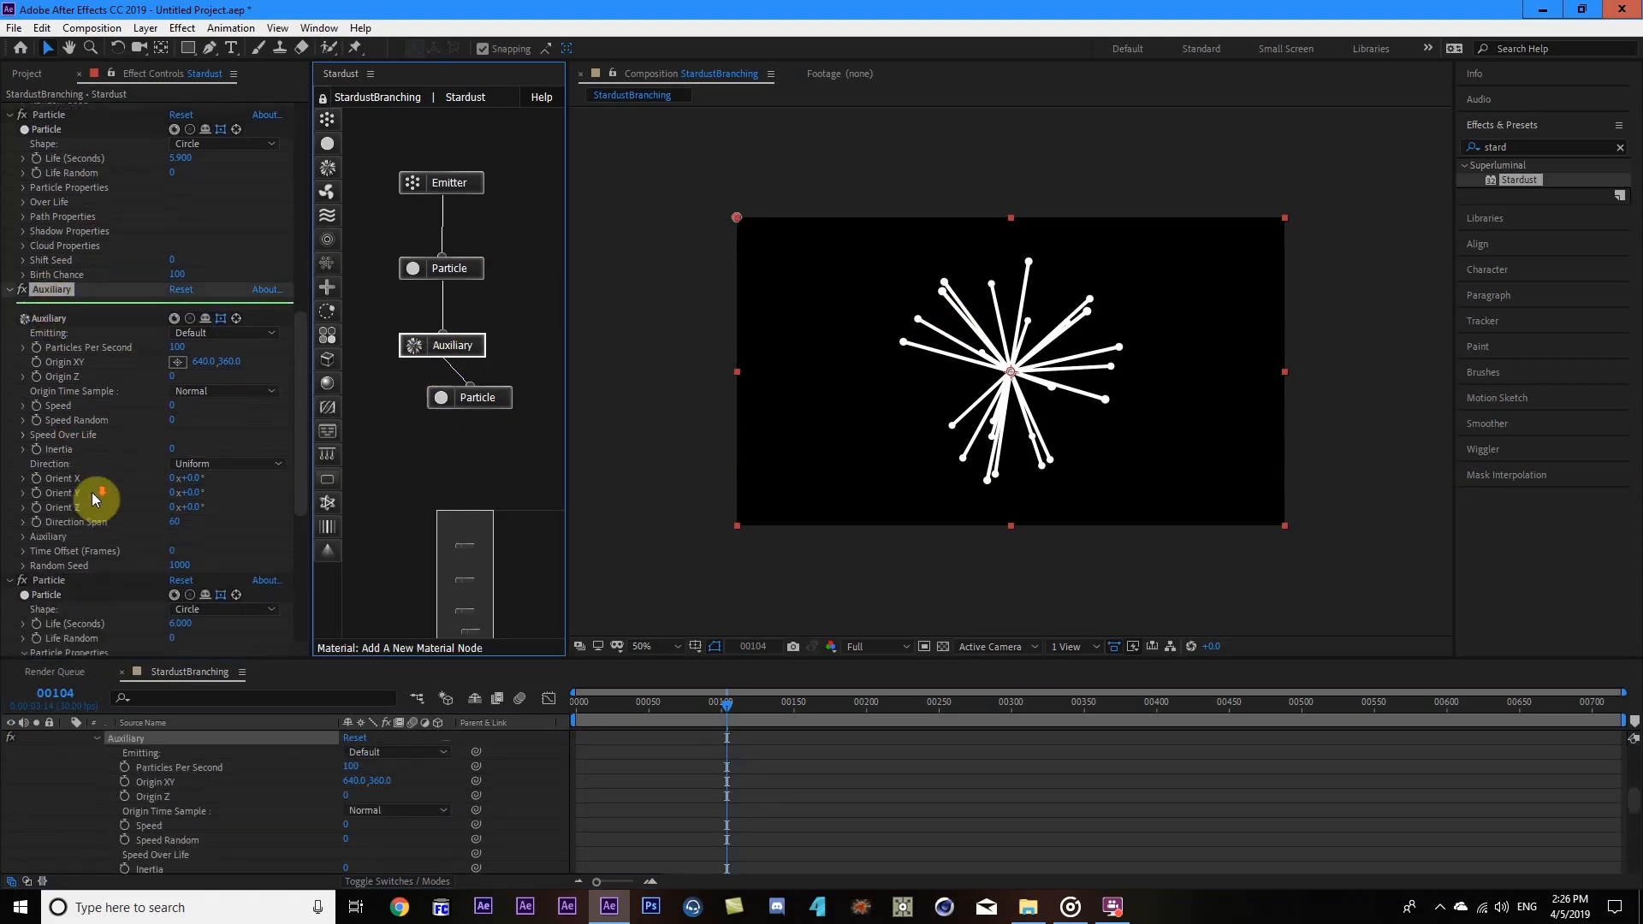
pyautogui.click(23, 498)
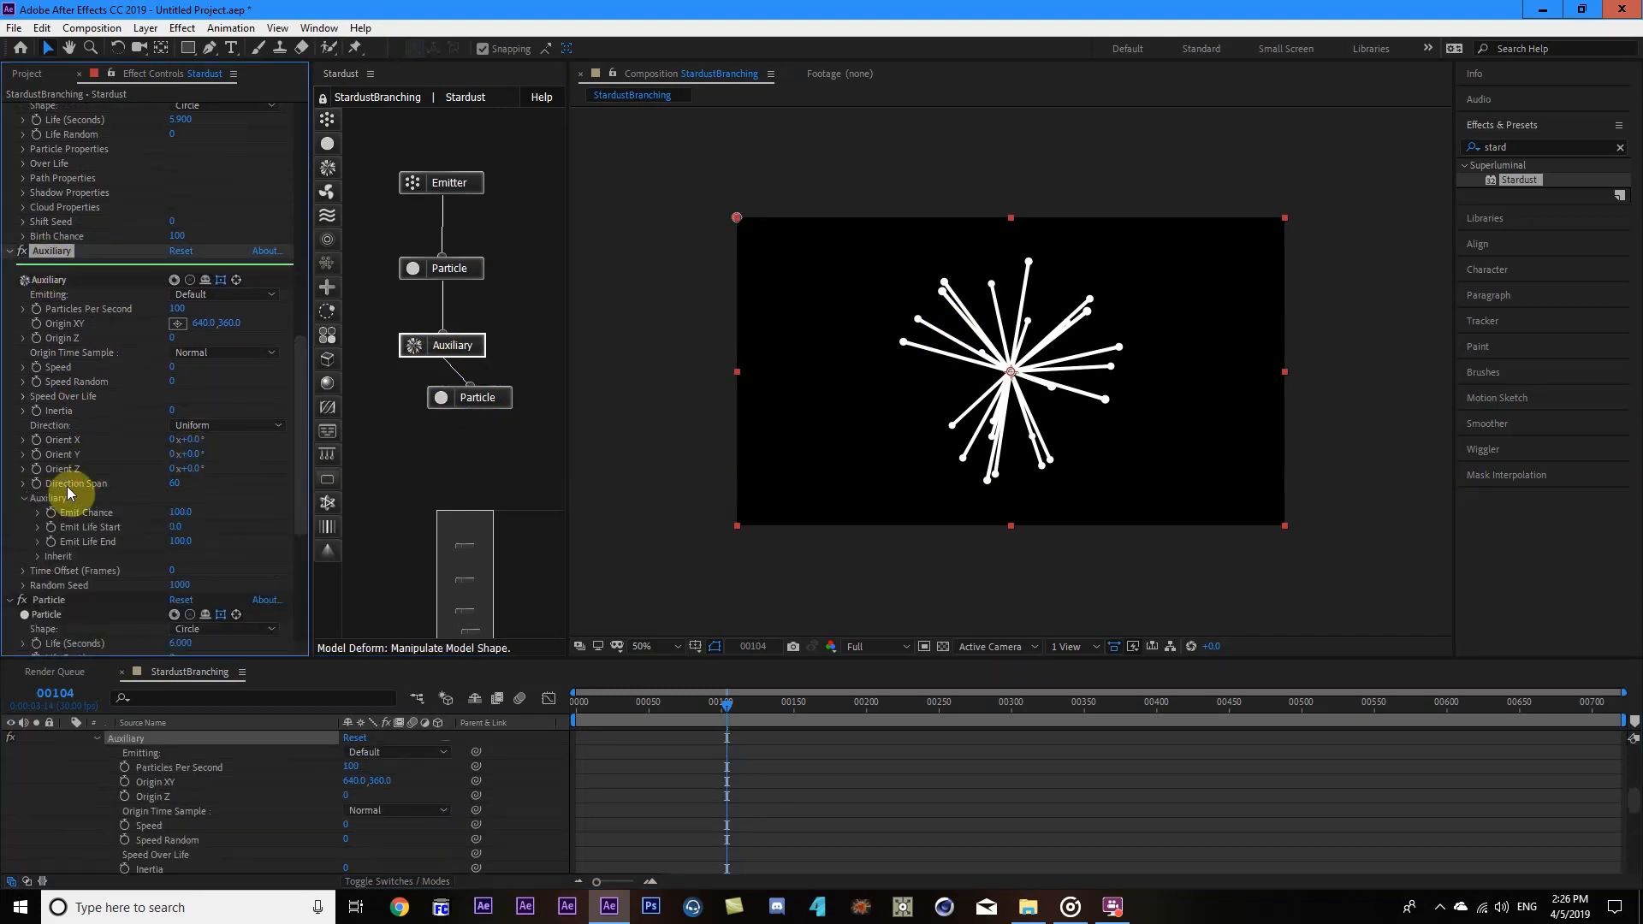
pyautogui.scroll(-1, 38, 516)
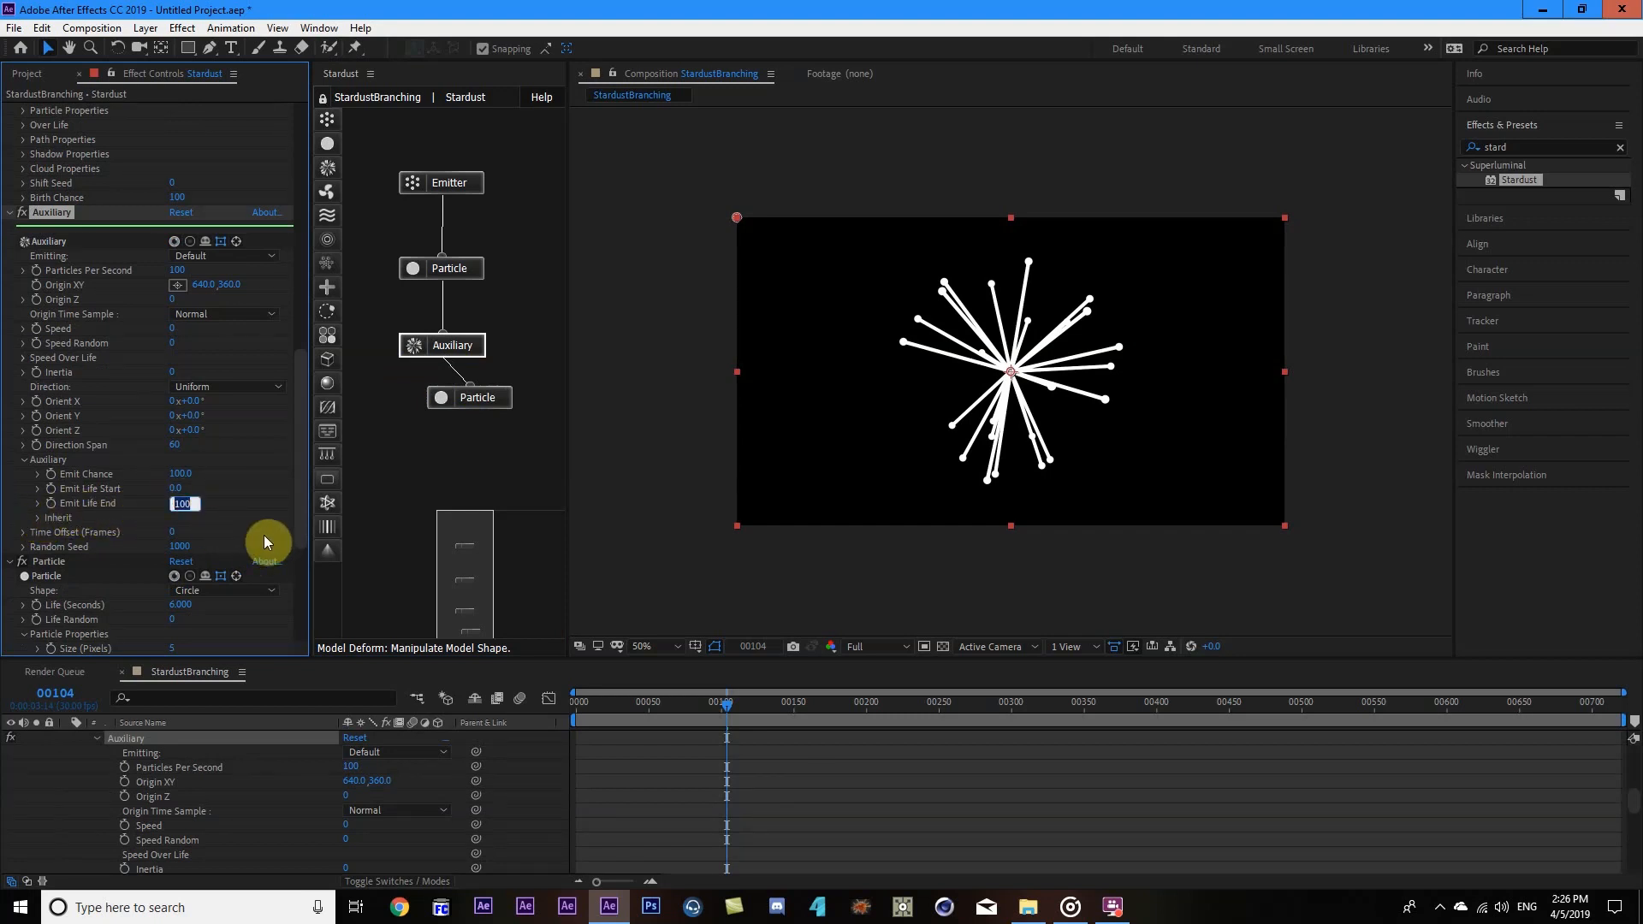
pyautogui.write('50')
pyautogui.press('Return')
# Check the Emitter's Speed Over Life curve and scrub the timeline to review the trails.
pyautogui.scroll(10, 166, 502)
pyautogui.scroll(2, 82, 258)
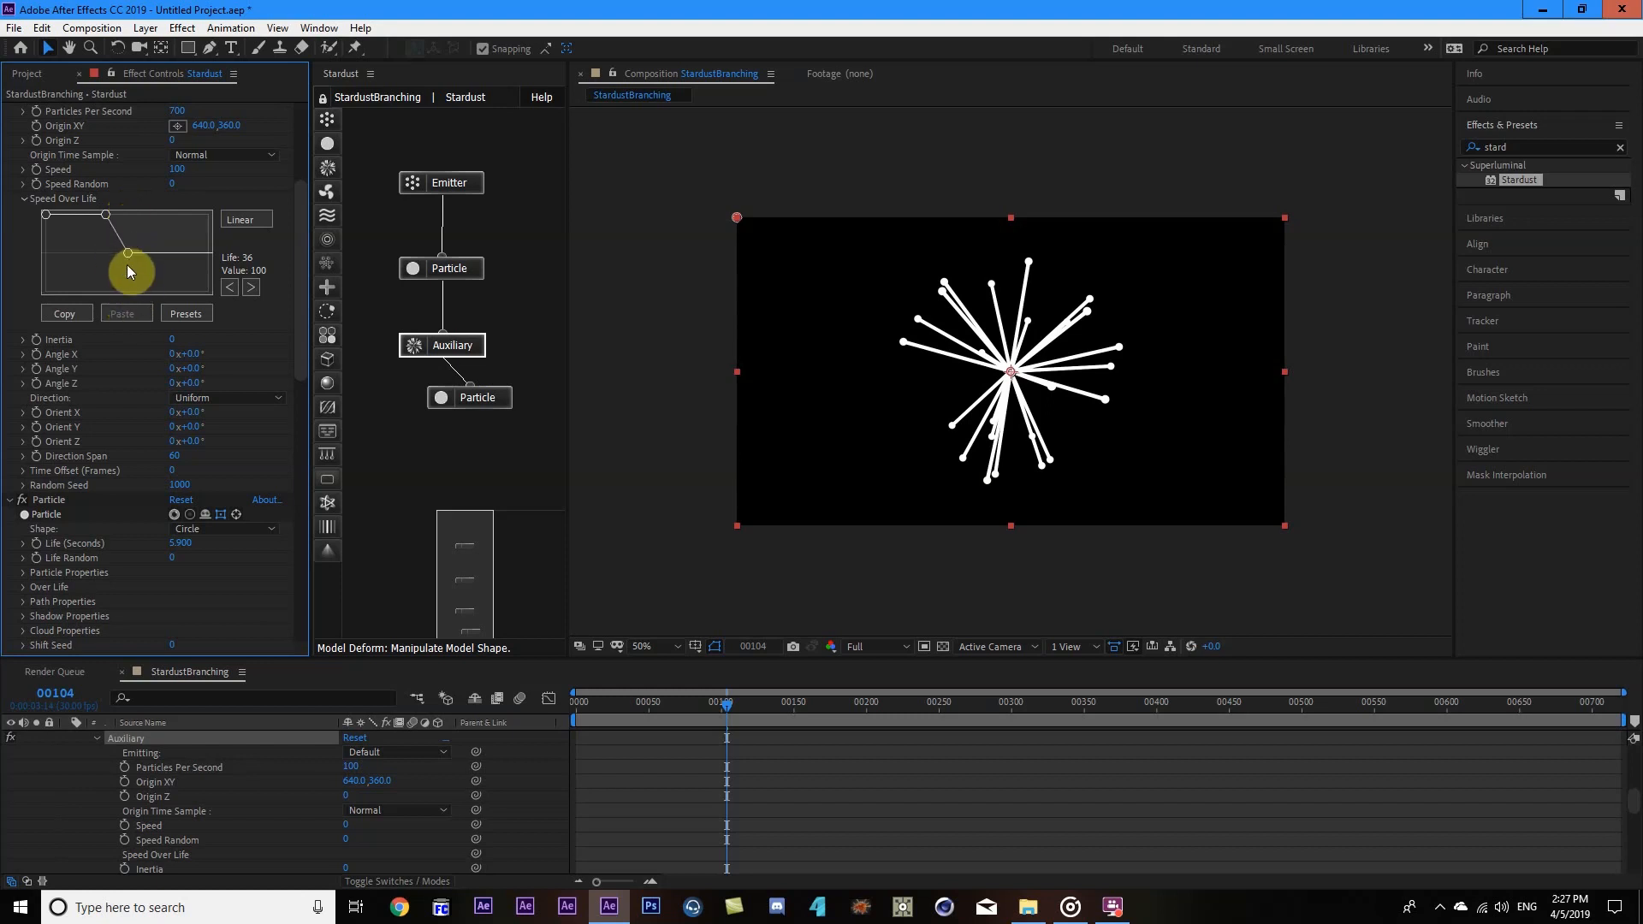
pyautogui.scroll(-5, 146, 426)
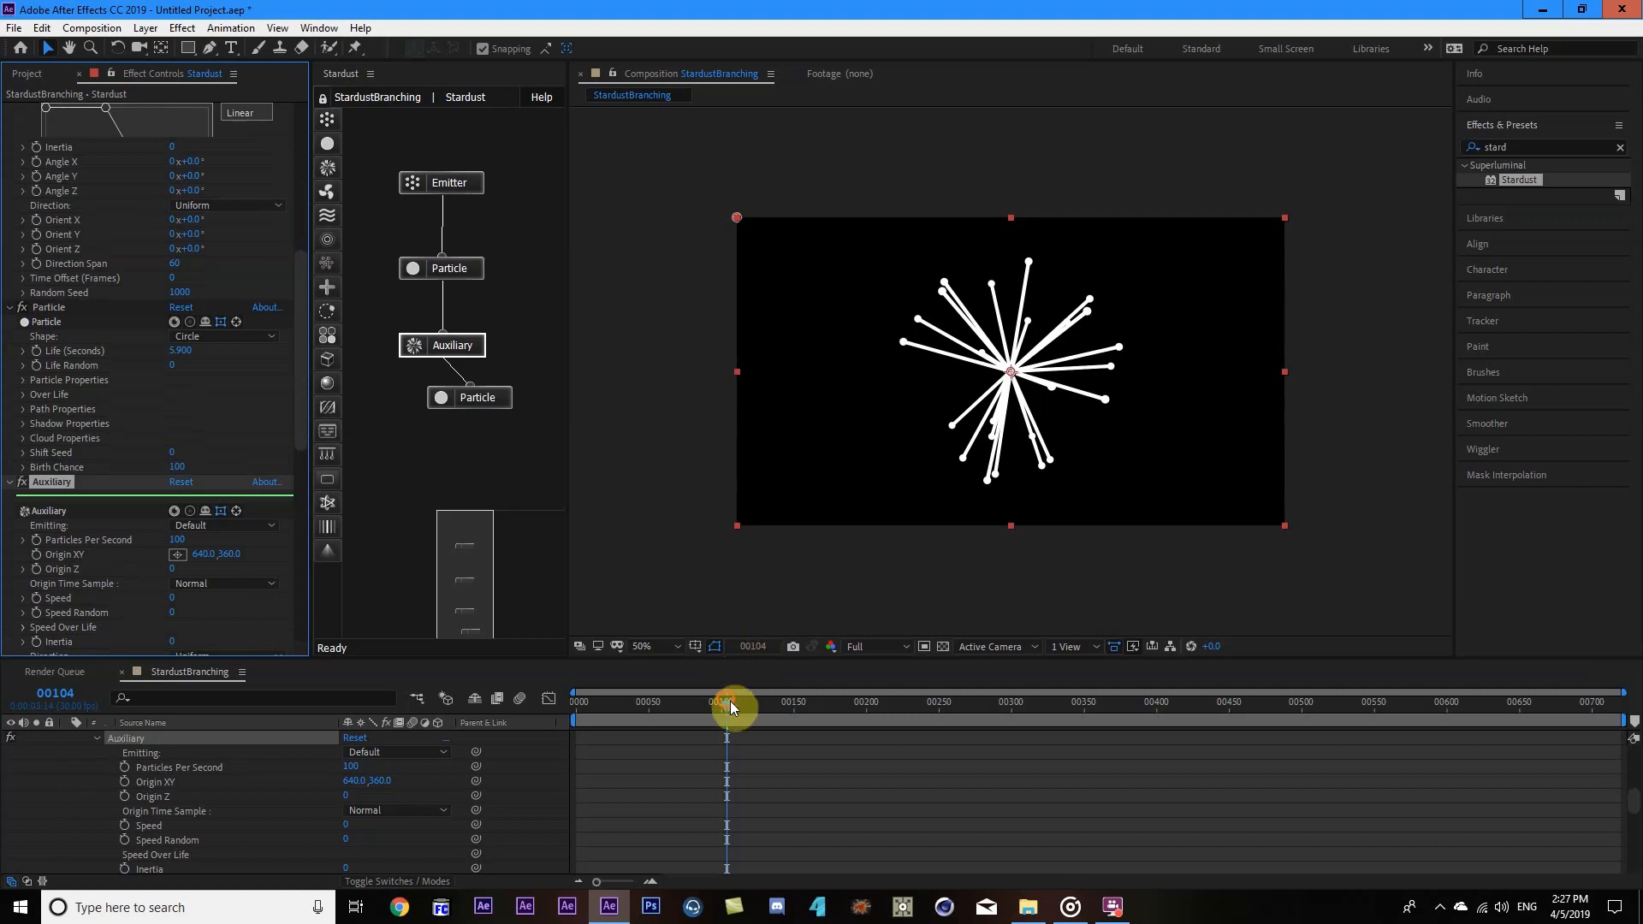
pyautogui.moveTo(731, 701); pyautogui.dragTo(575, 731)
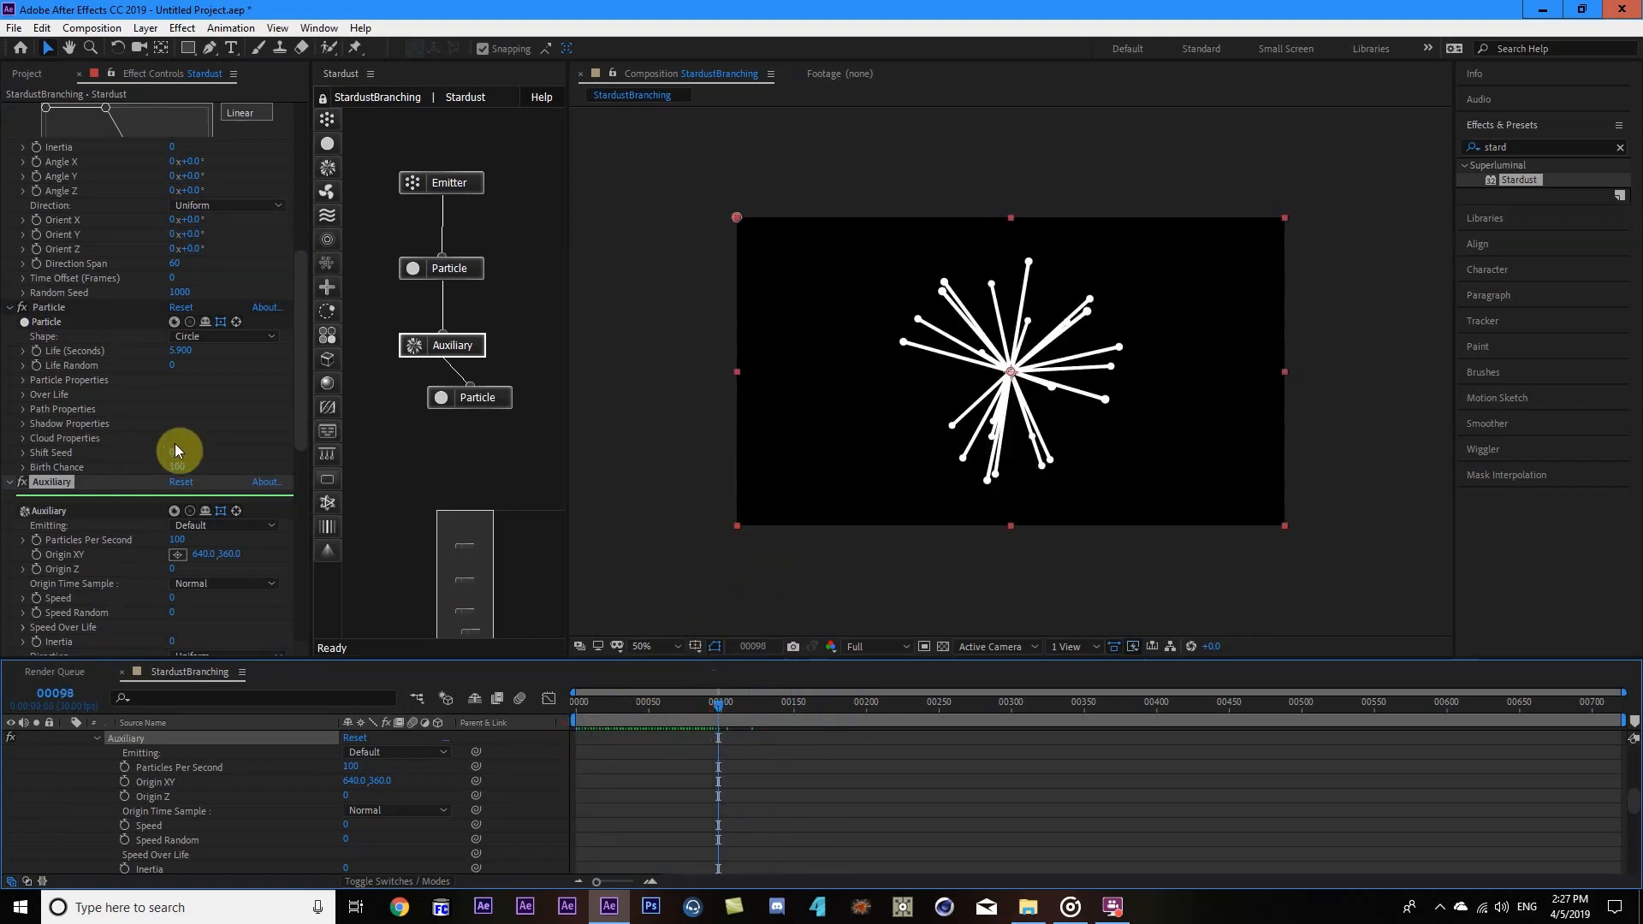
# Set the Auxiliary node's Particles Per Second to 33.
pyautogui.scroll(-2, 175, 453)
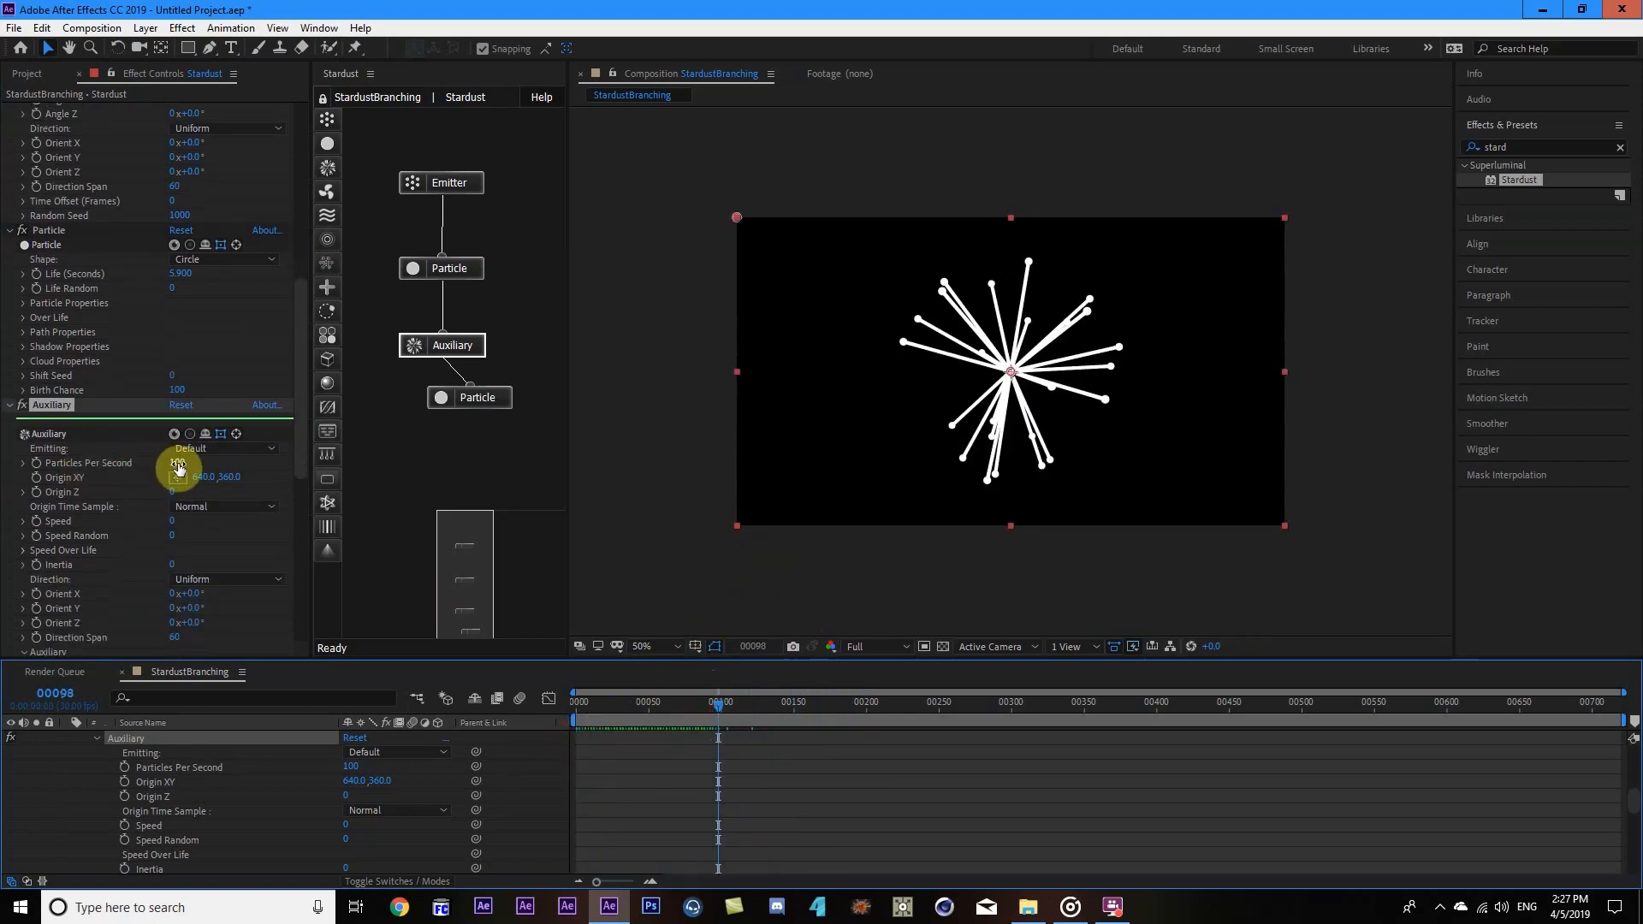
pyautogui.click(178, 464)
pyautogui.write('33')
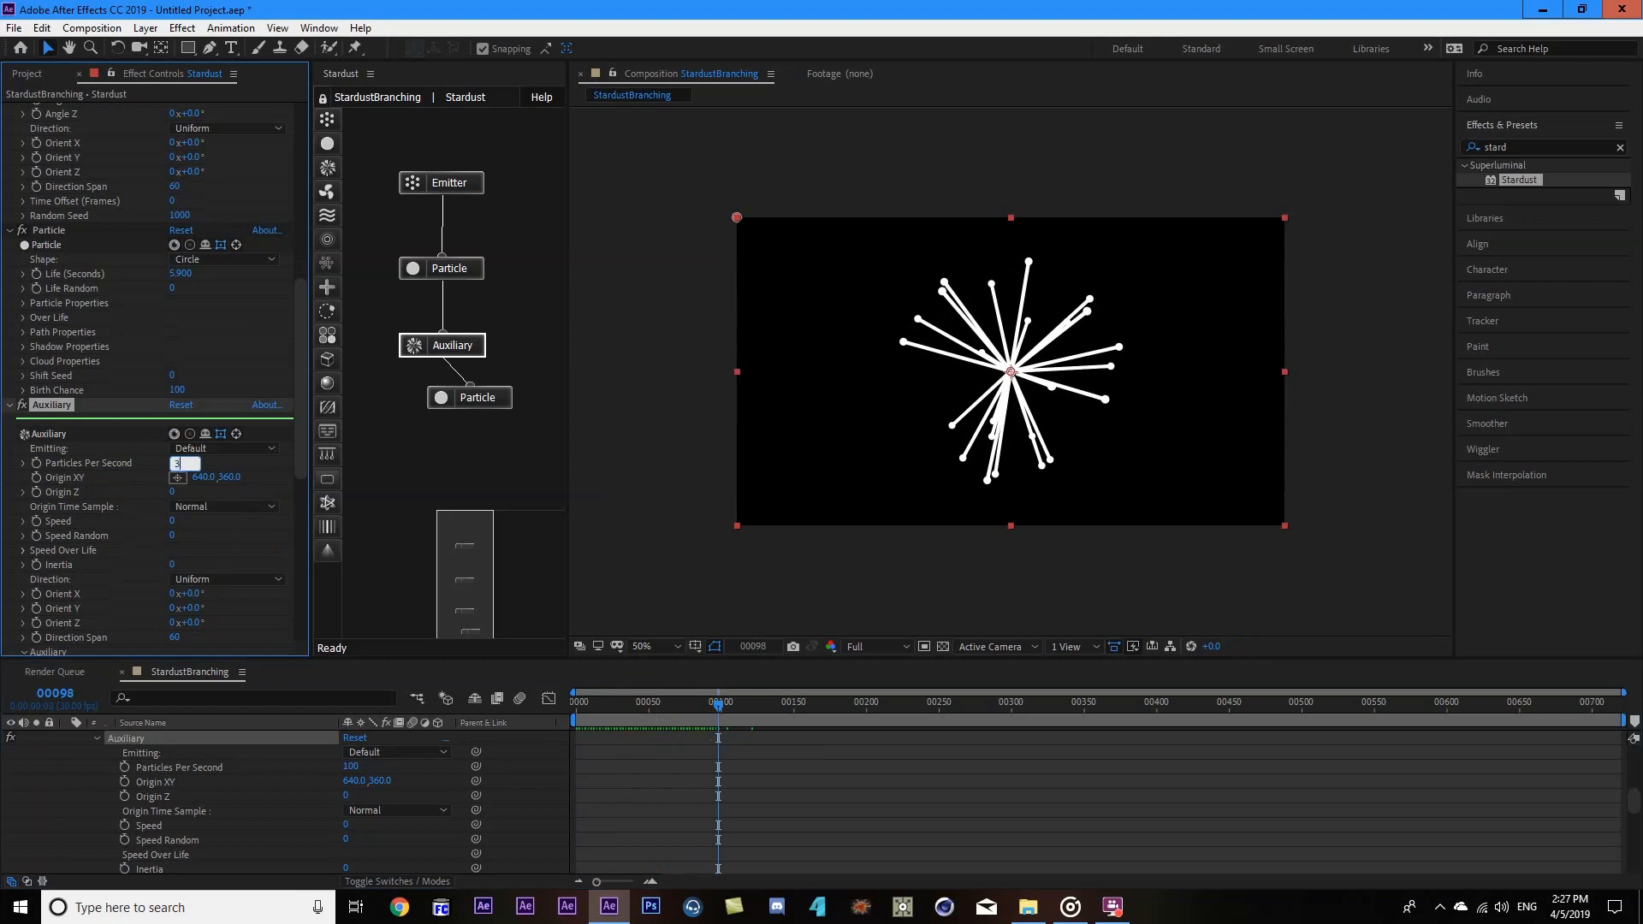
pyautogui.press('Return')
# Try a Particles Per Second value of 12 on the Auxiliary node, inspect the trails up close, and restore 33.
pyautogui.press('/')
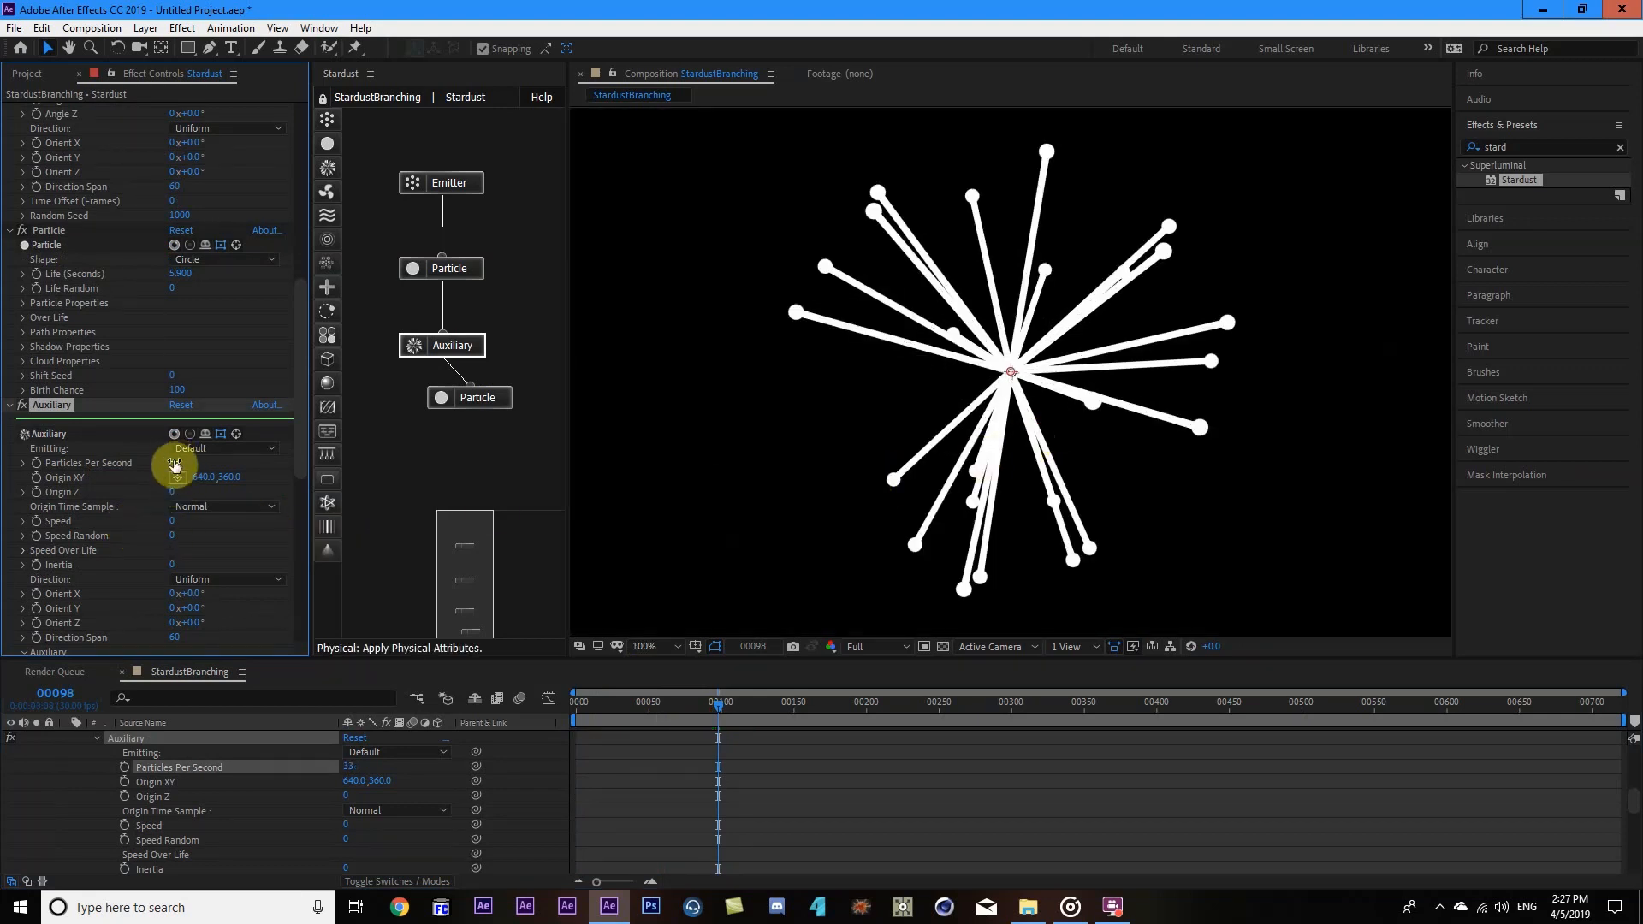
pyautogui.write('12')
pyautogui.press('Return')
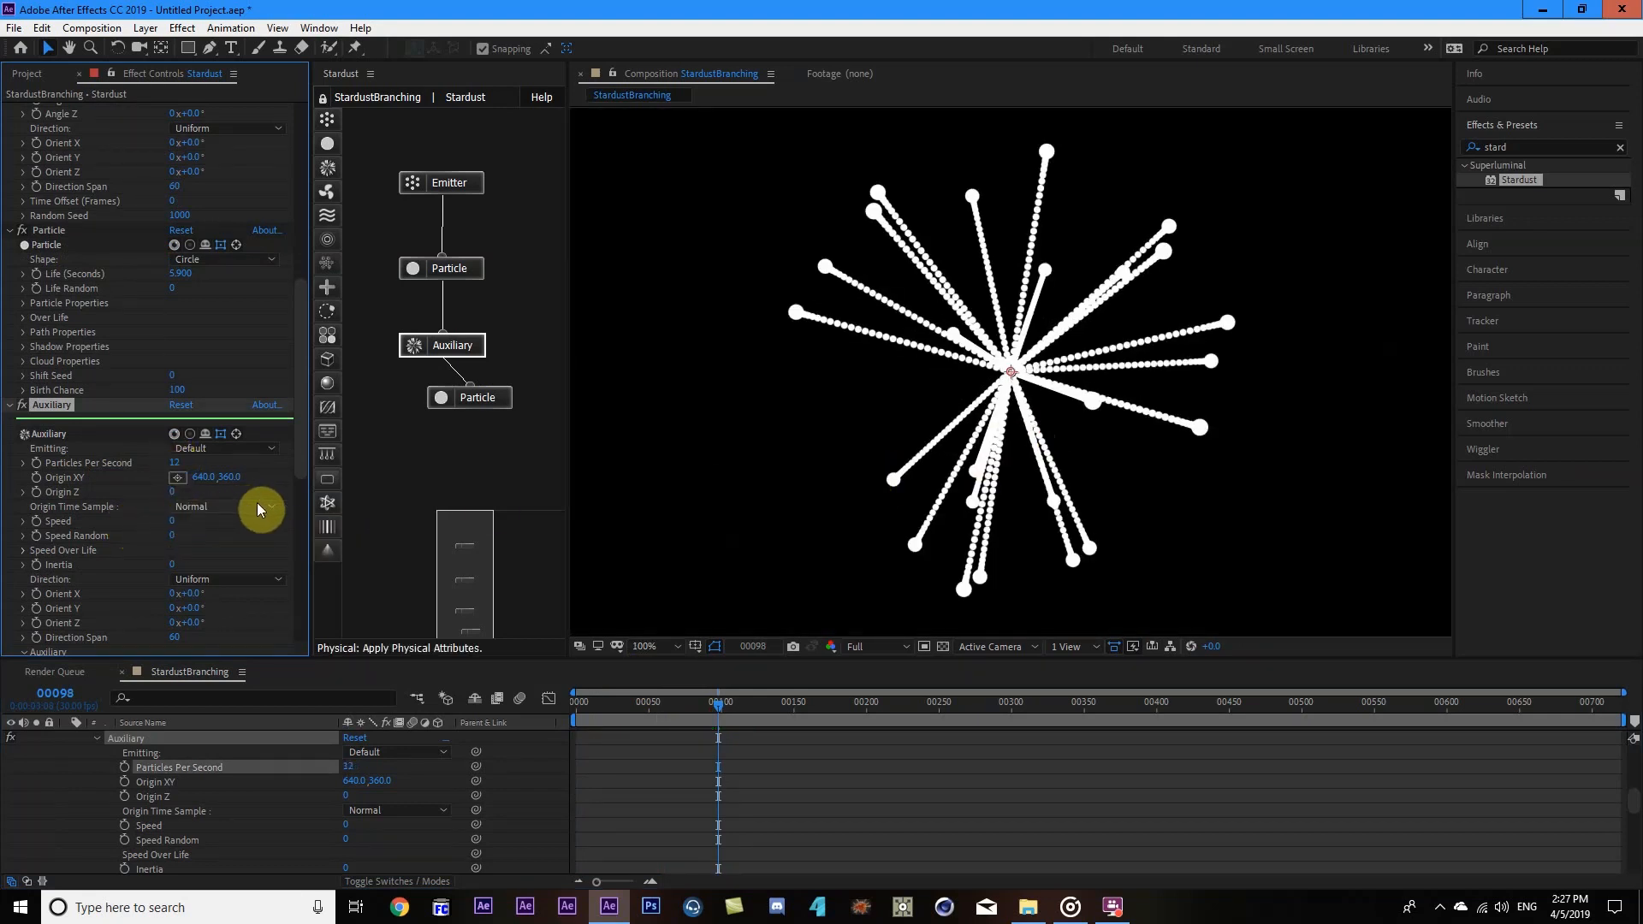
pyautogui.press('.')
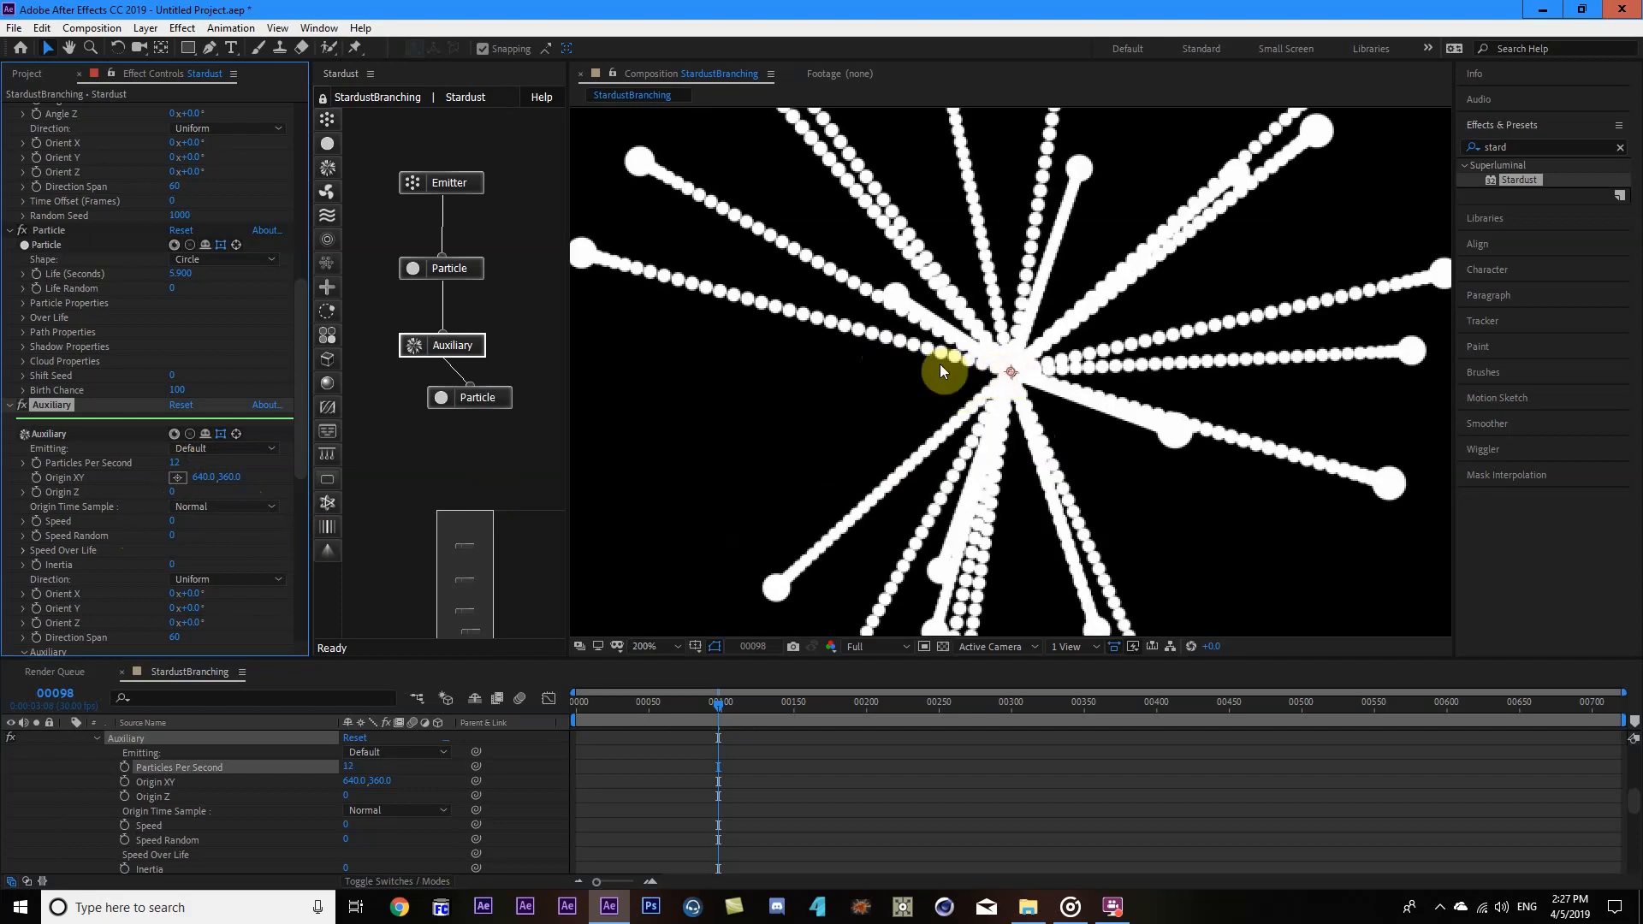
pyautogui.click(179, 464)
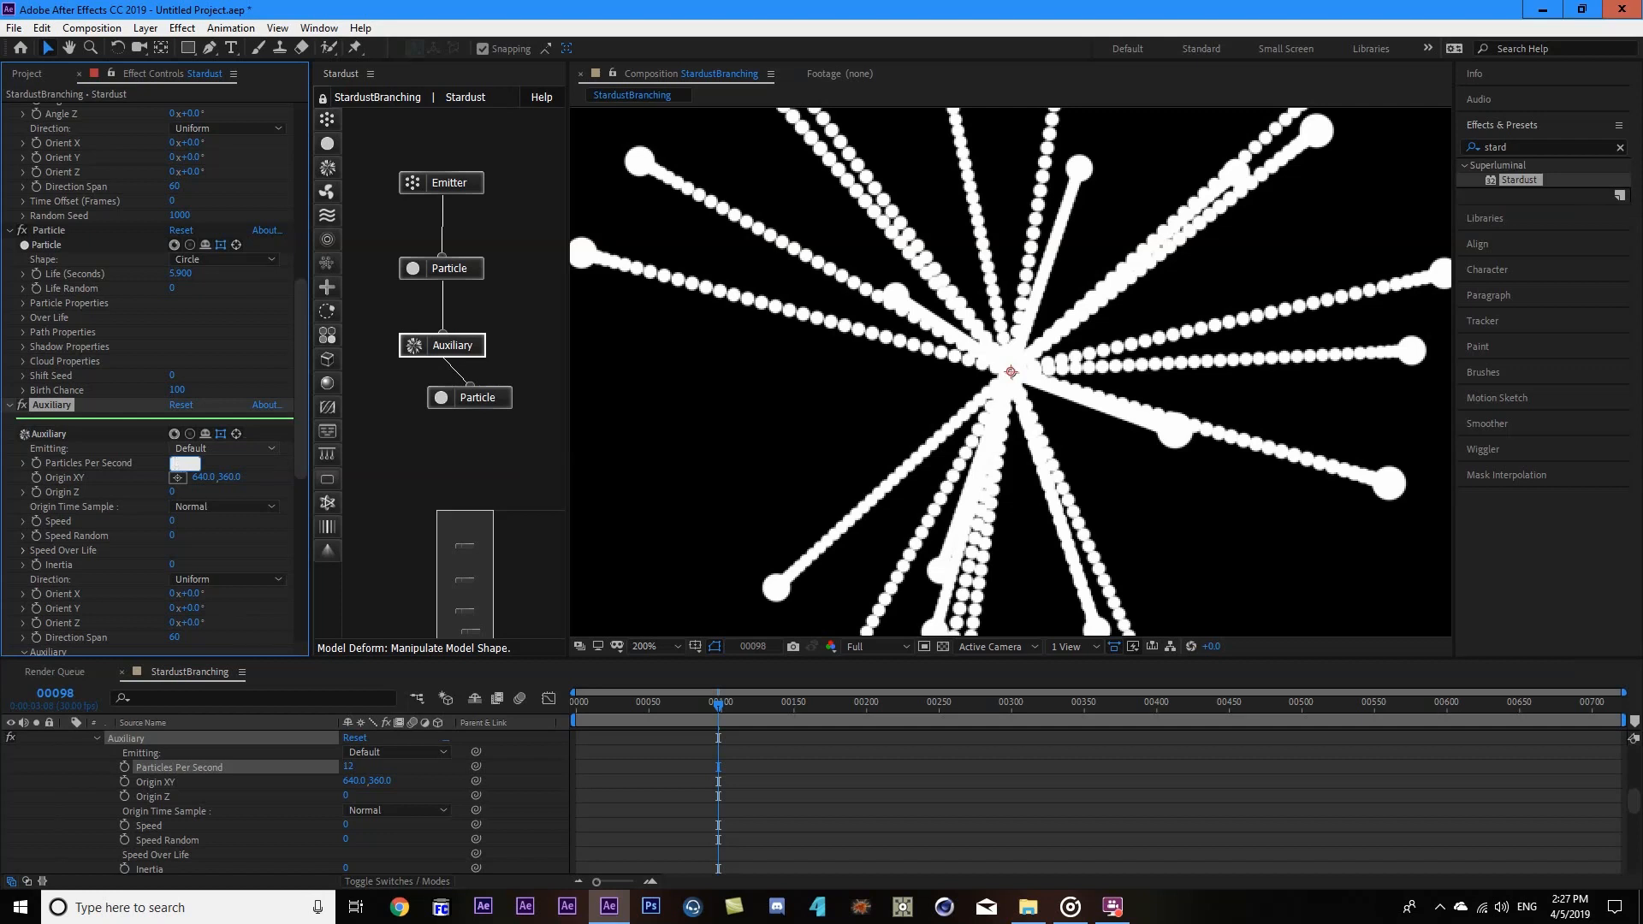
pyautogui.press('Return')
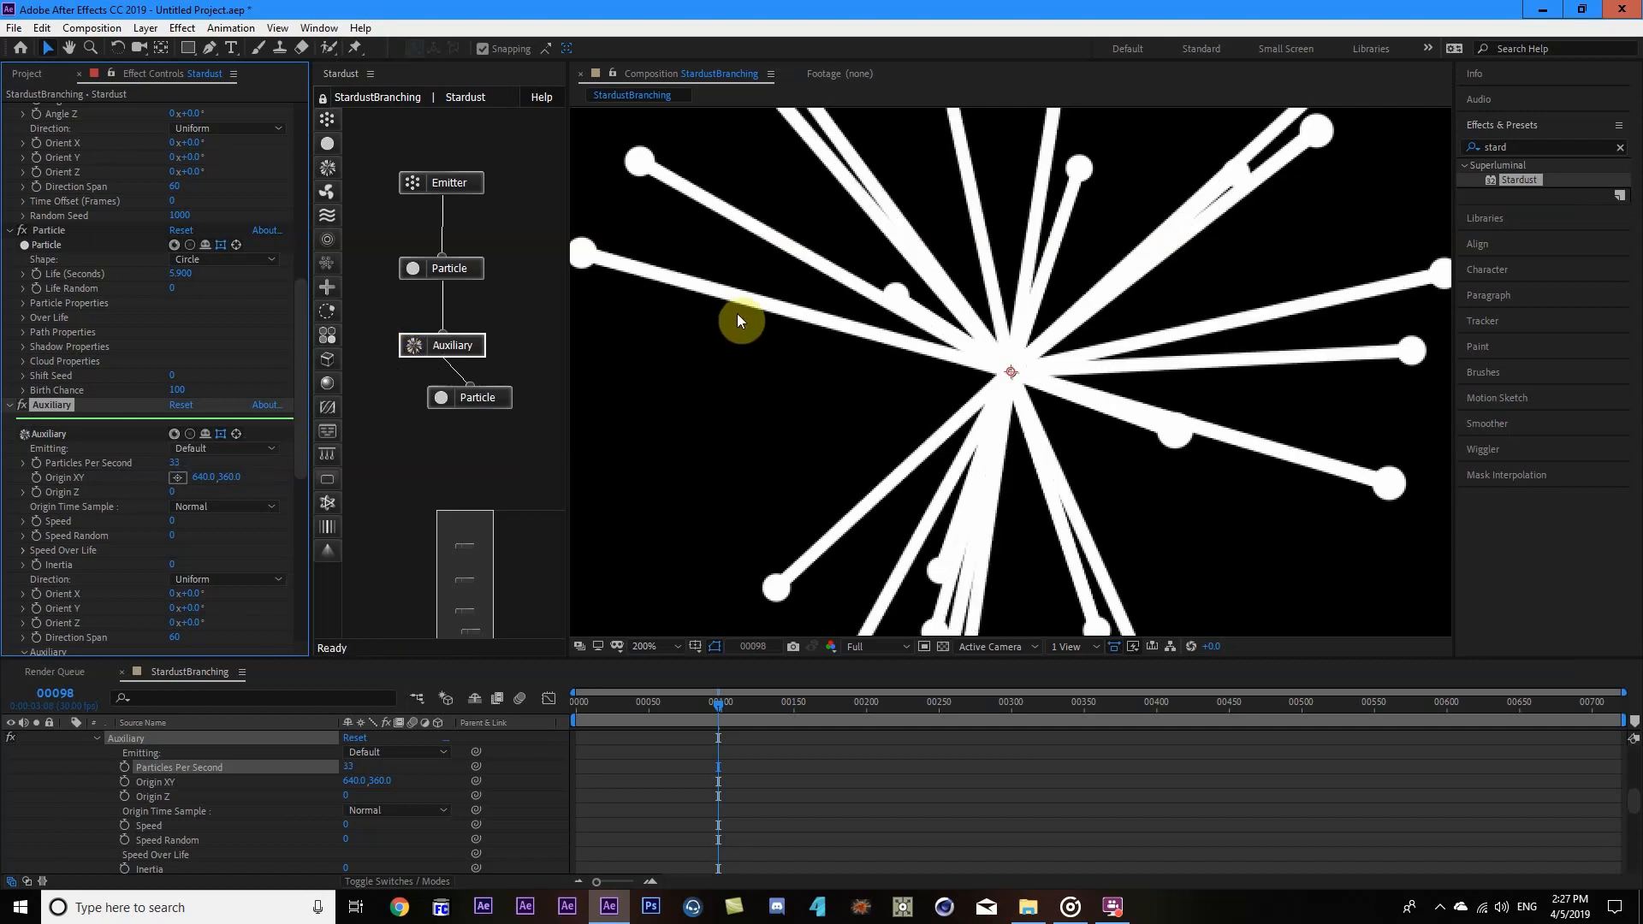
pyautogui.press(',')
pyautogui.scroll(-1, 980, 360)
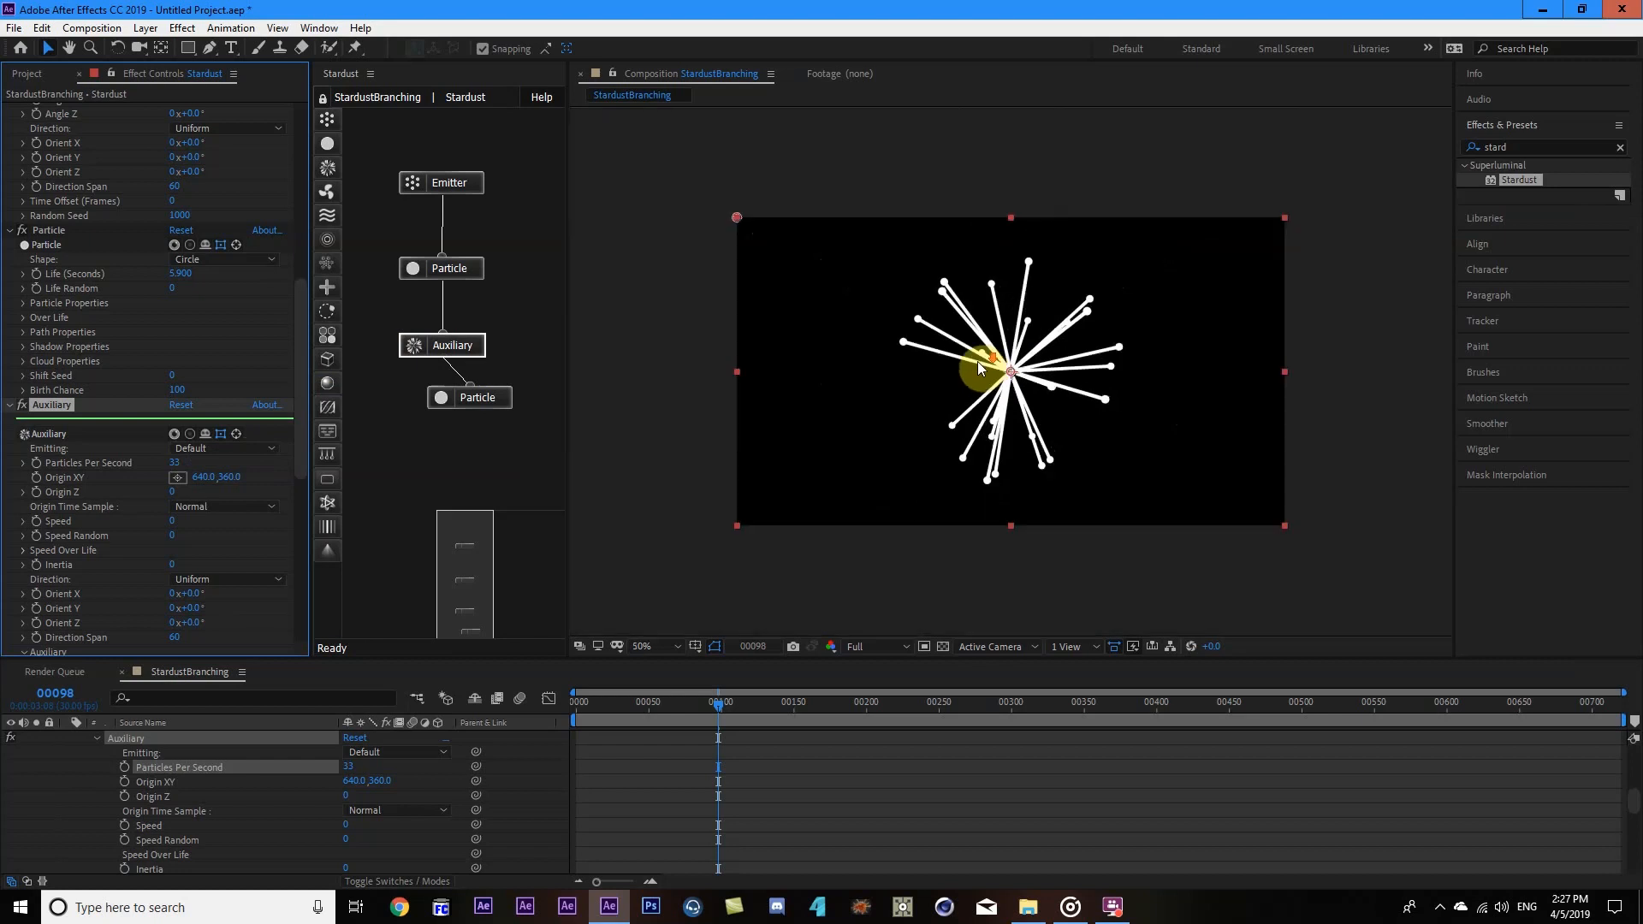
pyautogui.scroll(1, 977, 361)
pyautogui.scroll(-3, 867, 374)
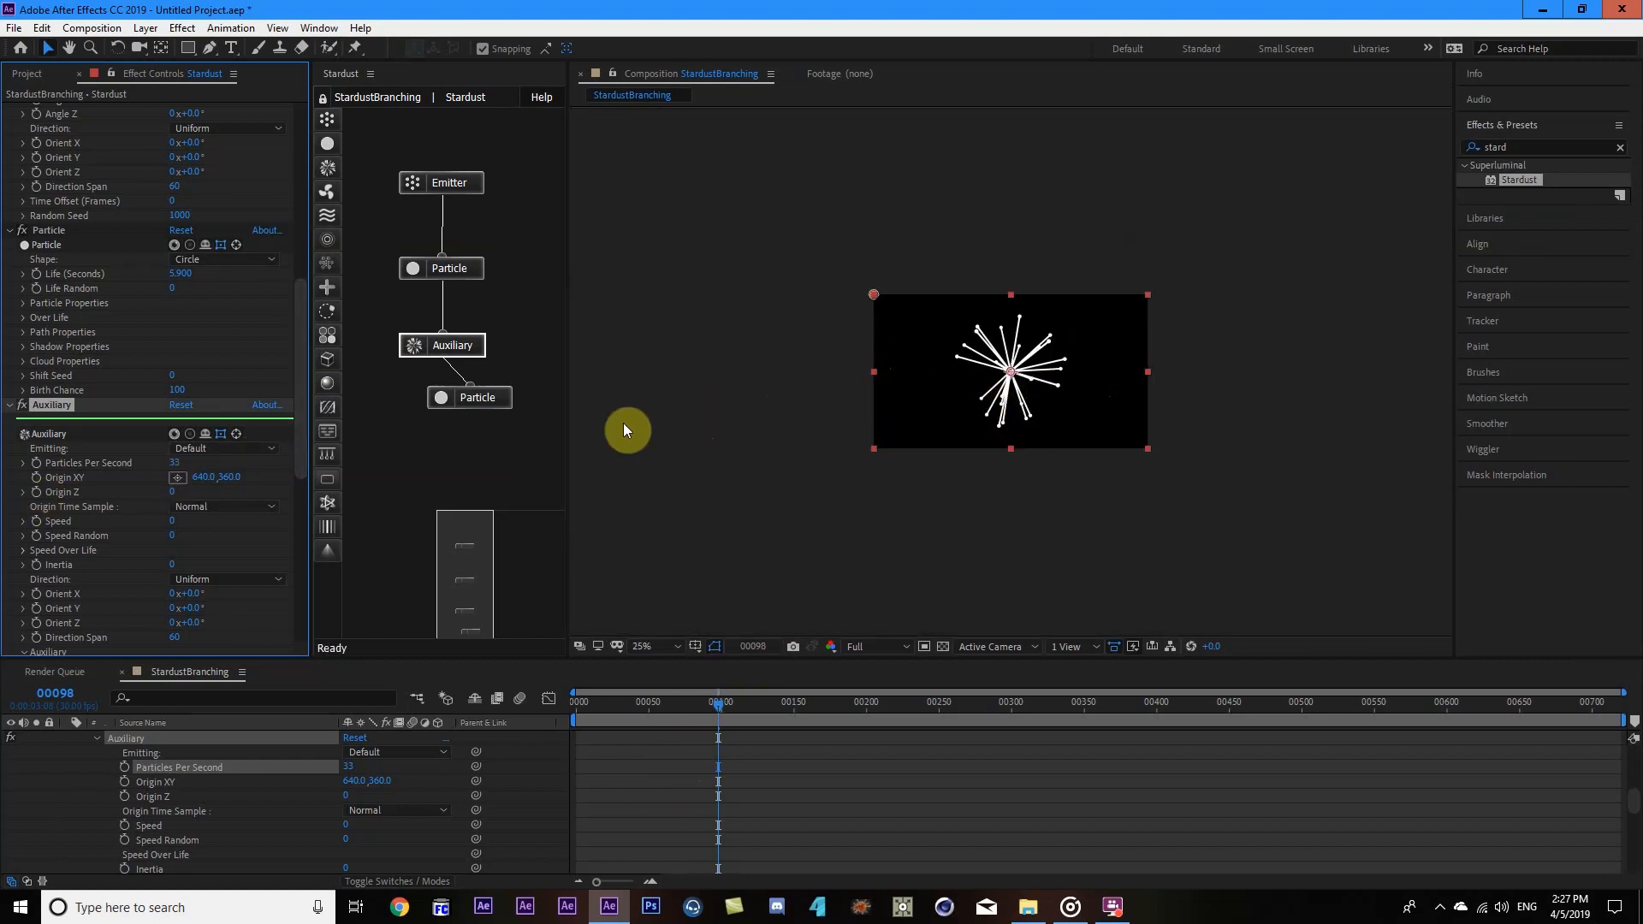
# Widen the node graph area and shift the Auxiliary node and its Particle node rightward to free space for another branch.
pyautogui.click(461, 588)
pyautogui.scroll(2, 912, 417)
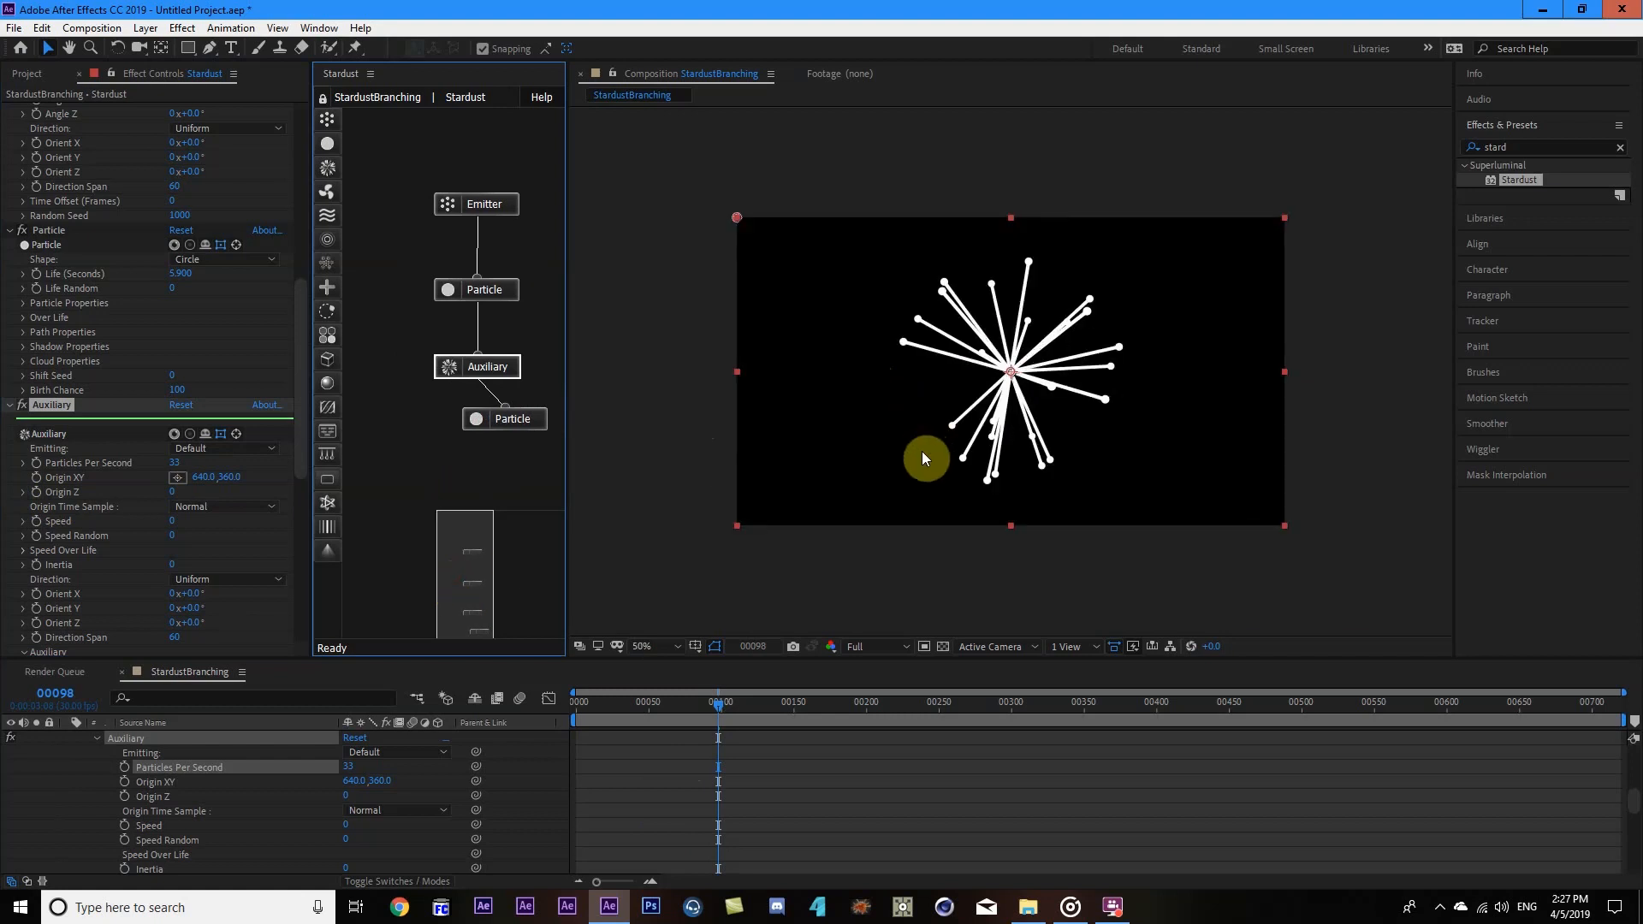
pyautogui.scroll(2, 922, 450)
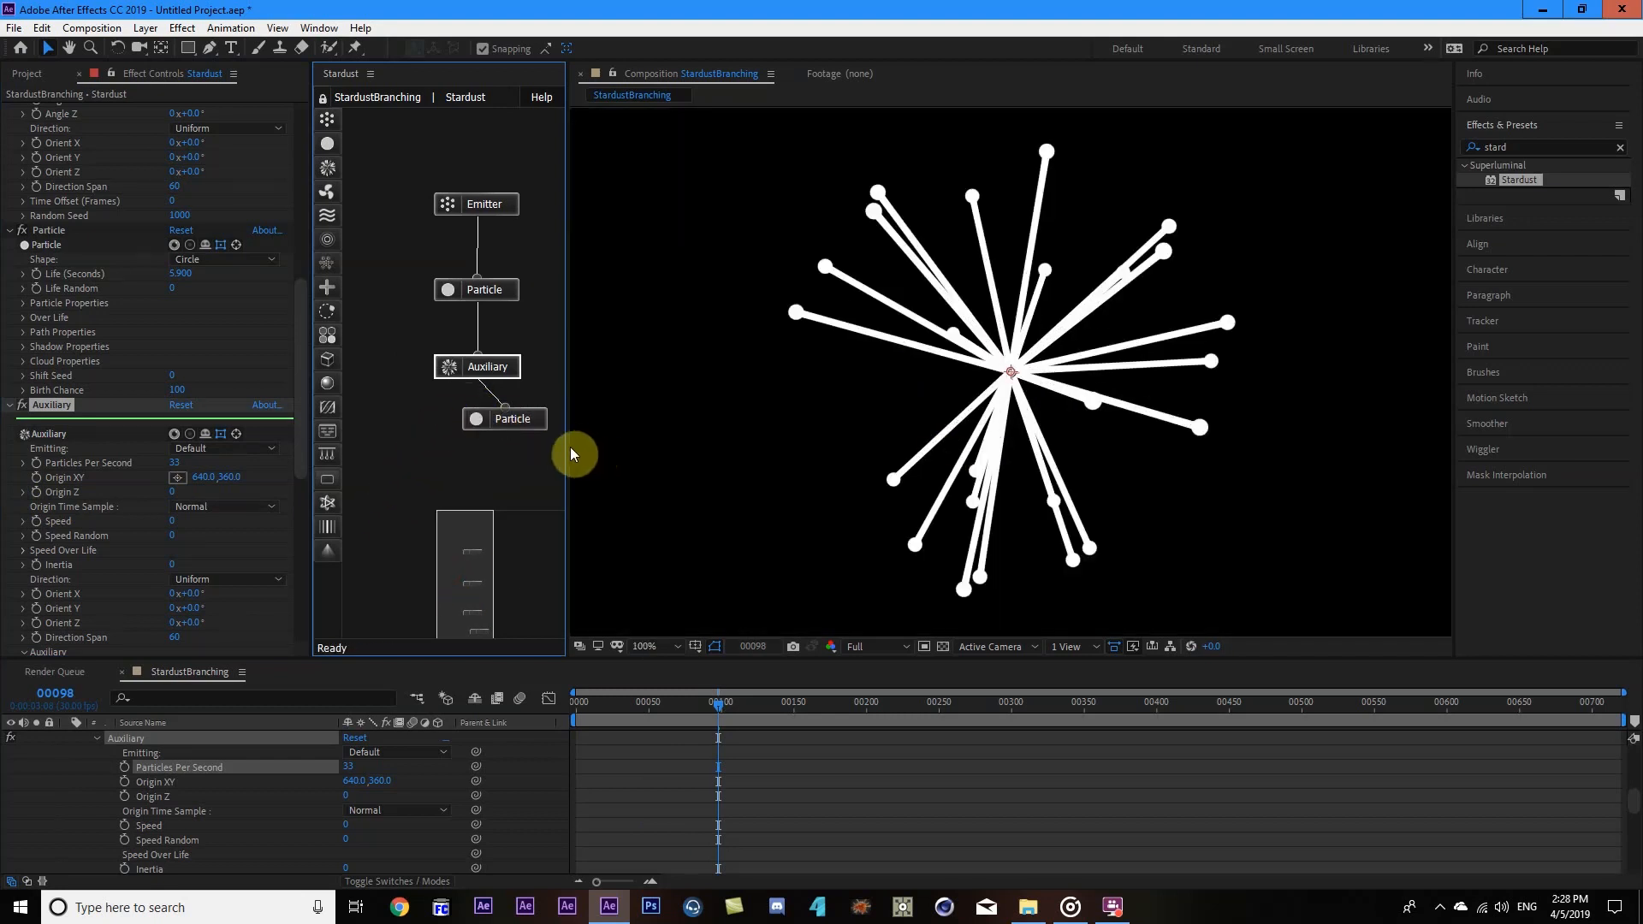
pyautogui.moveTo(566, 447); pyautogui.dragTo(642, 438)
pyautogui.moveTo(524, 419); pyautogui.dragTo(571, 437)
pyautogui.moveTo(492, 367); pyautogui.dragTo(526, 361)
pyautogui.moveTo(574, 438); pyautogui.dragTo(585, 434)
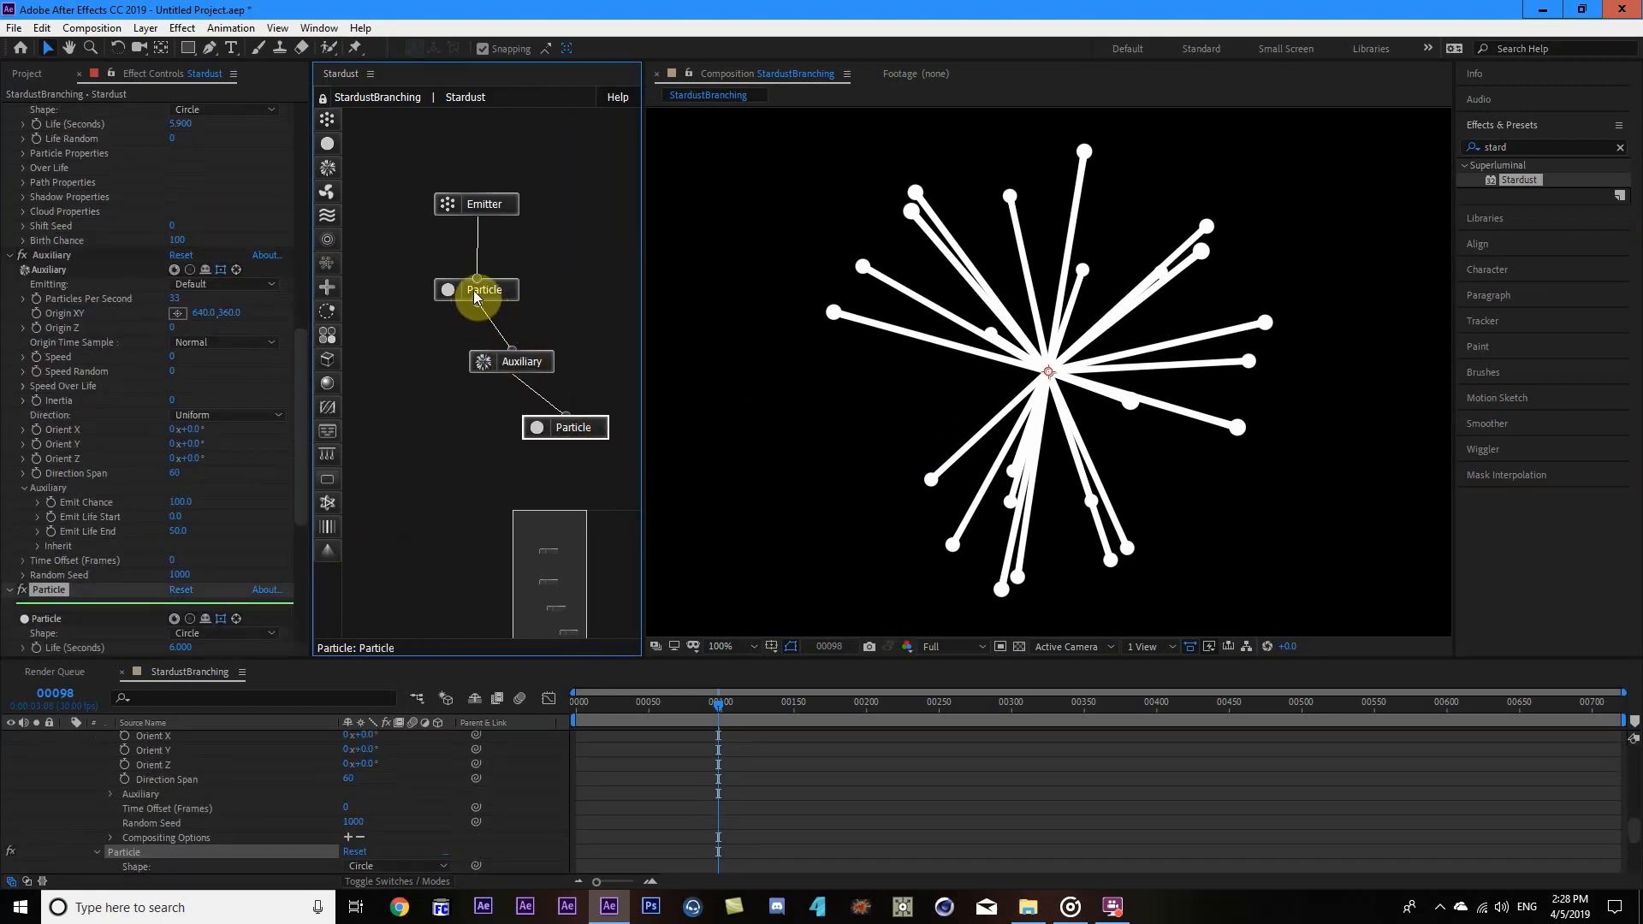
# Add a second Auxiliary node connected under the first Particle node and set its Particles Per Second to 1.
pyautogui.moveTo(326, 167); pyautogui.dragTo(482, 298)
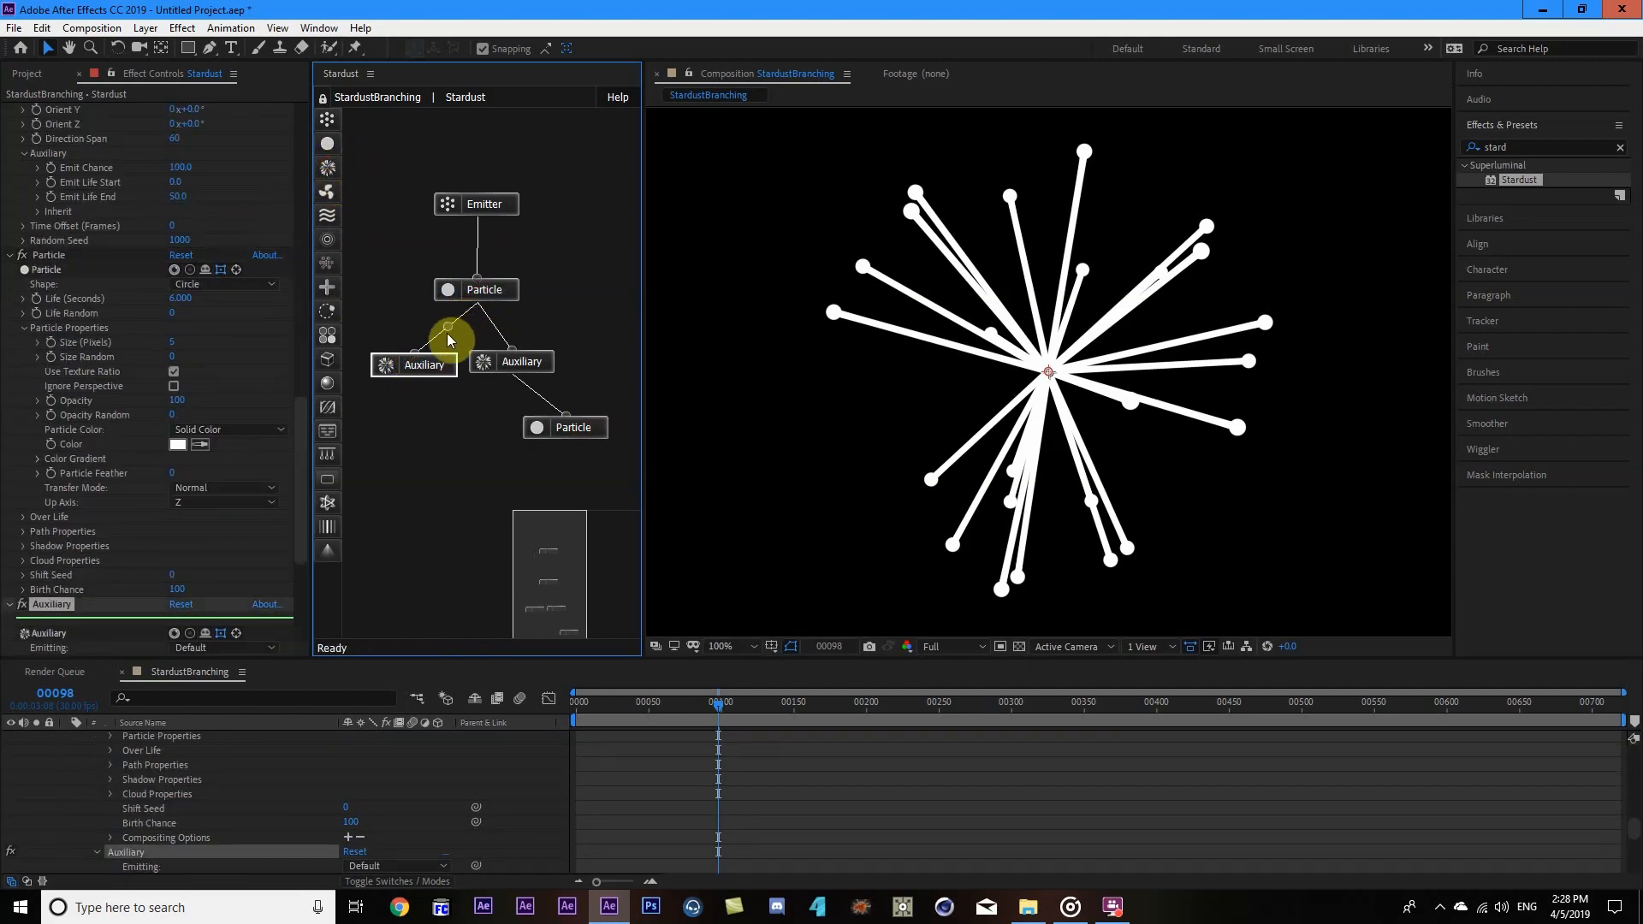
pyautogui.moveTo(435, 371); pyautogui.dragTo(430, 366)
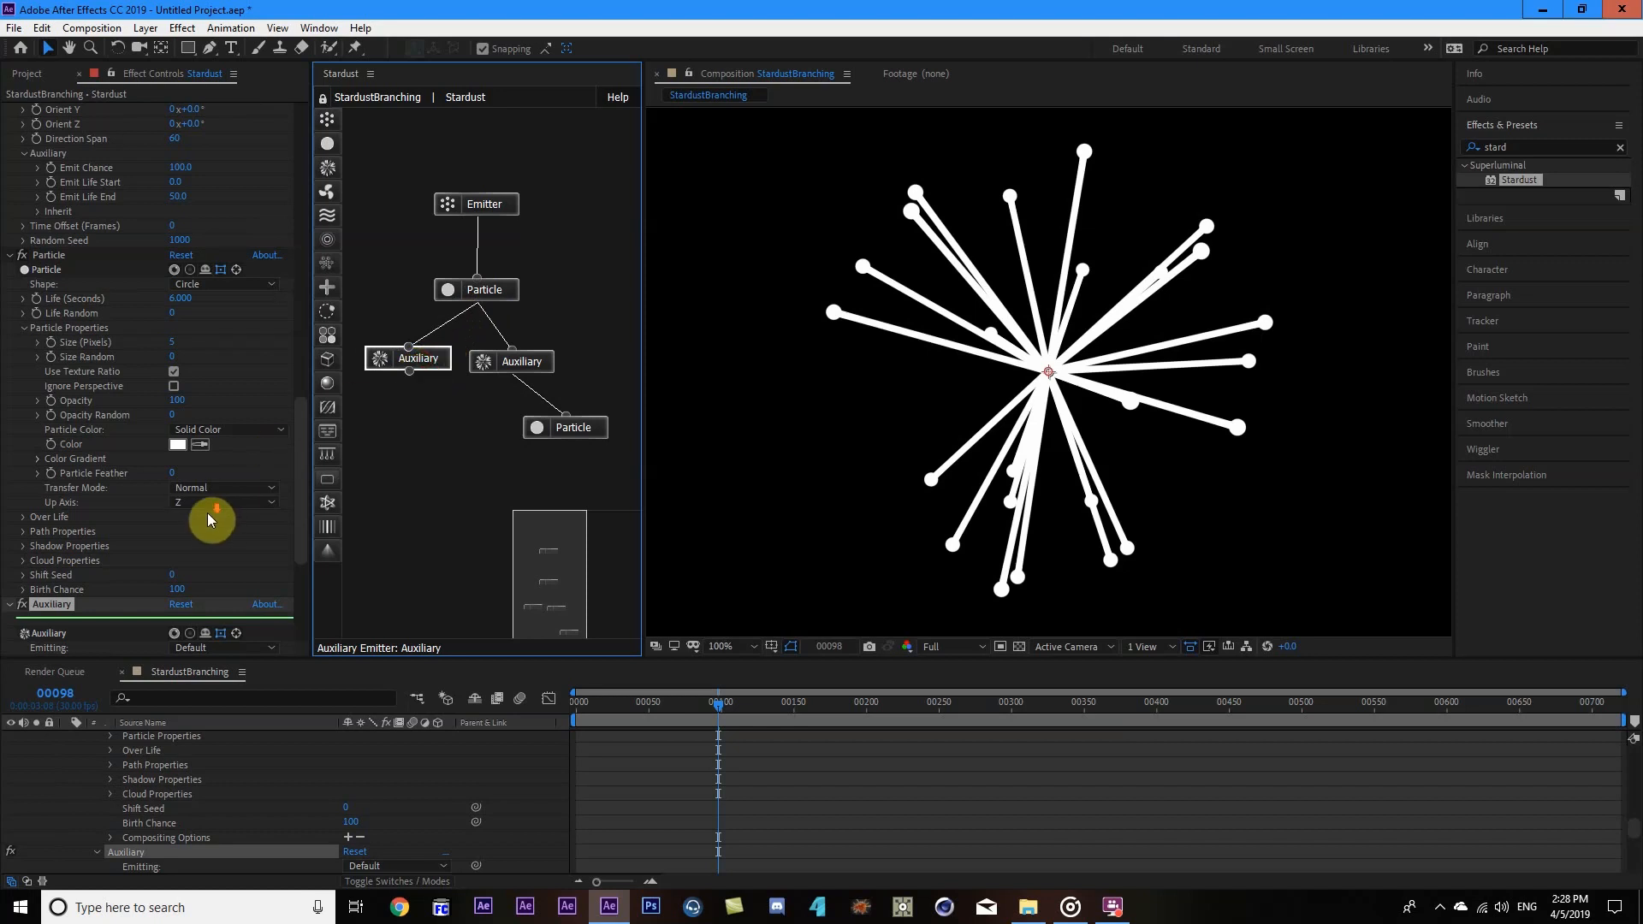
pyautogui.scroll(-5, 207, 511)
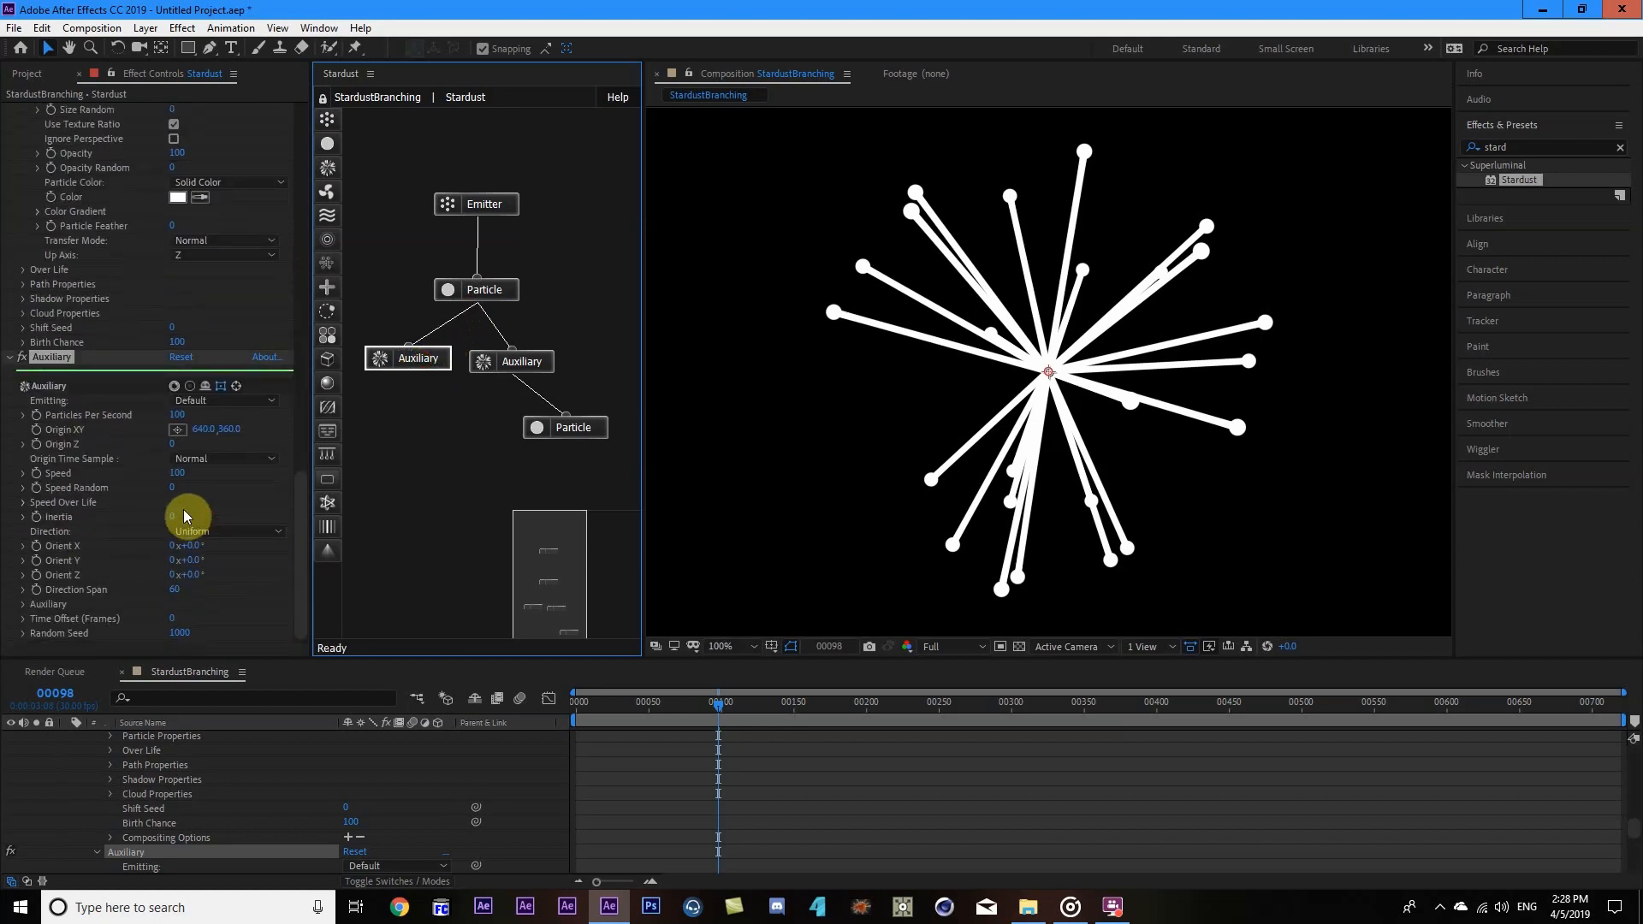
pyautogui.click(180, 415)
pyautogui.write('1')
pyautogui.press('Return')
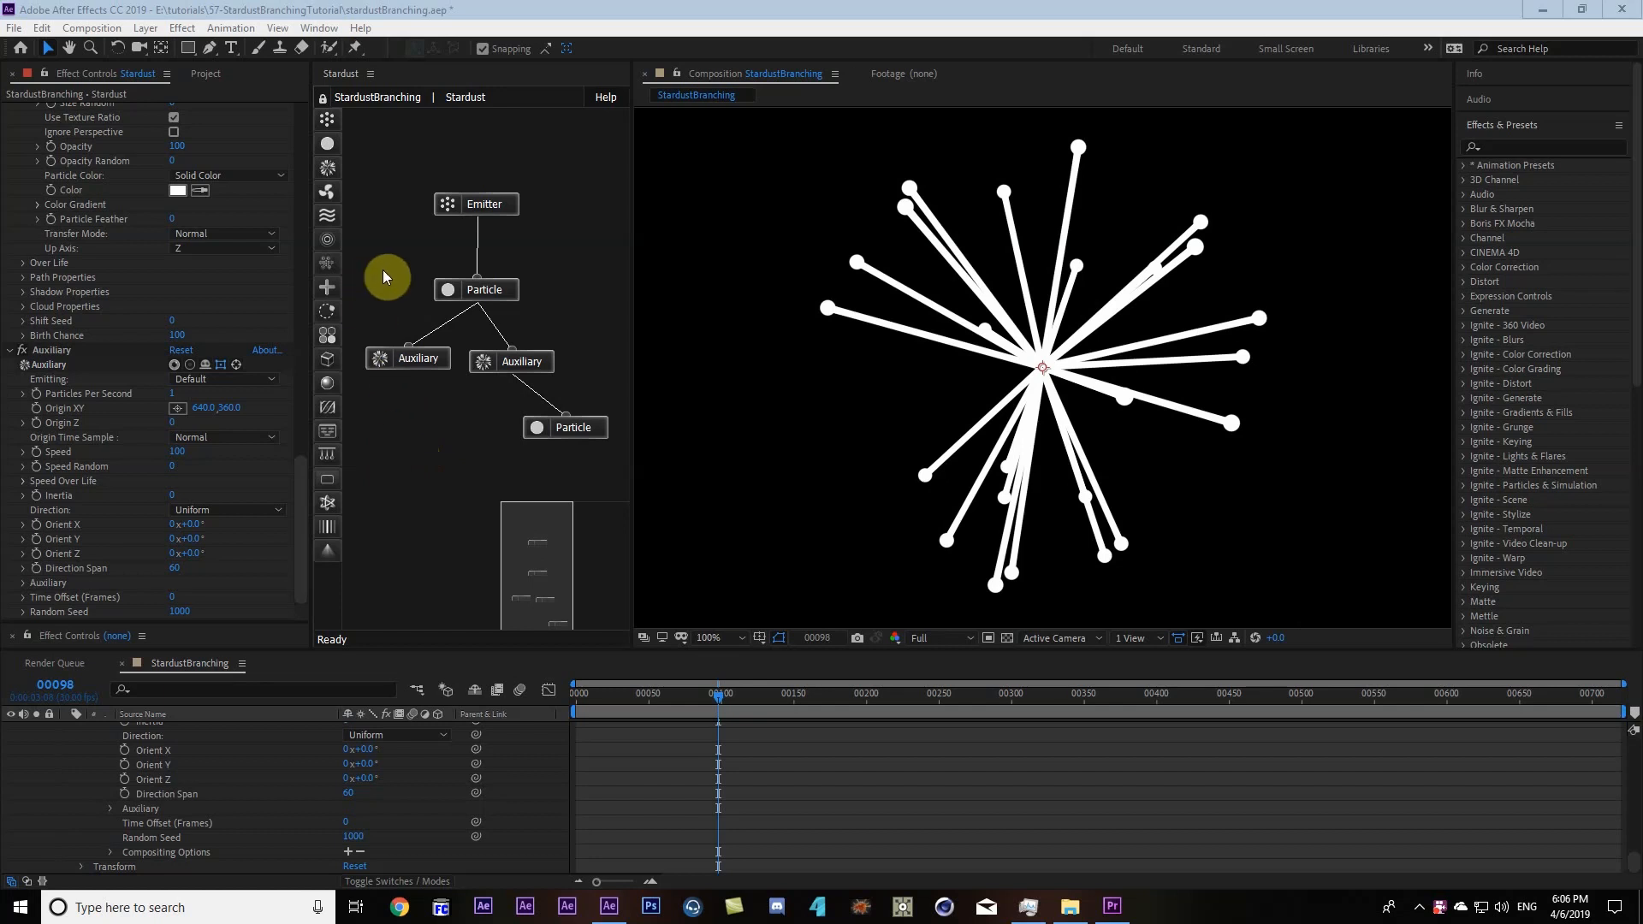
# Add a Particle node beneath the new Auxiliary node and connect the two.
pyautogui.click(332, 147)
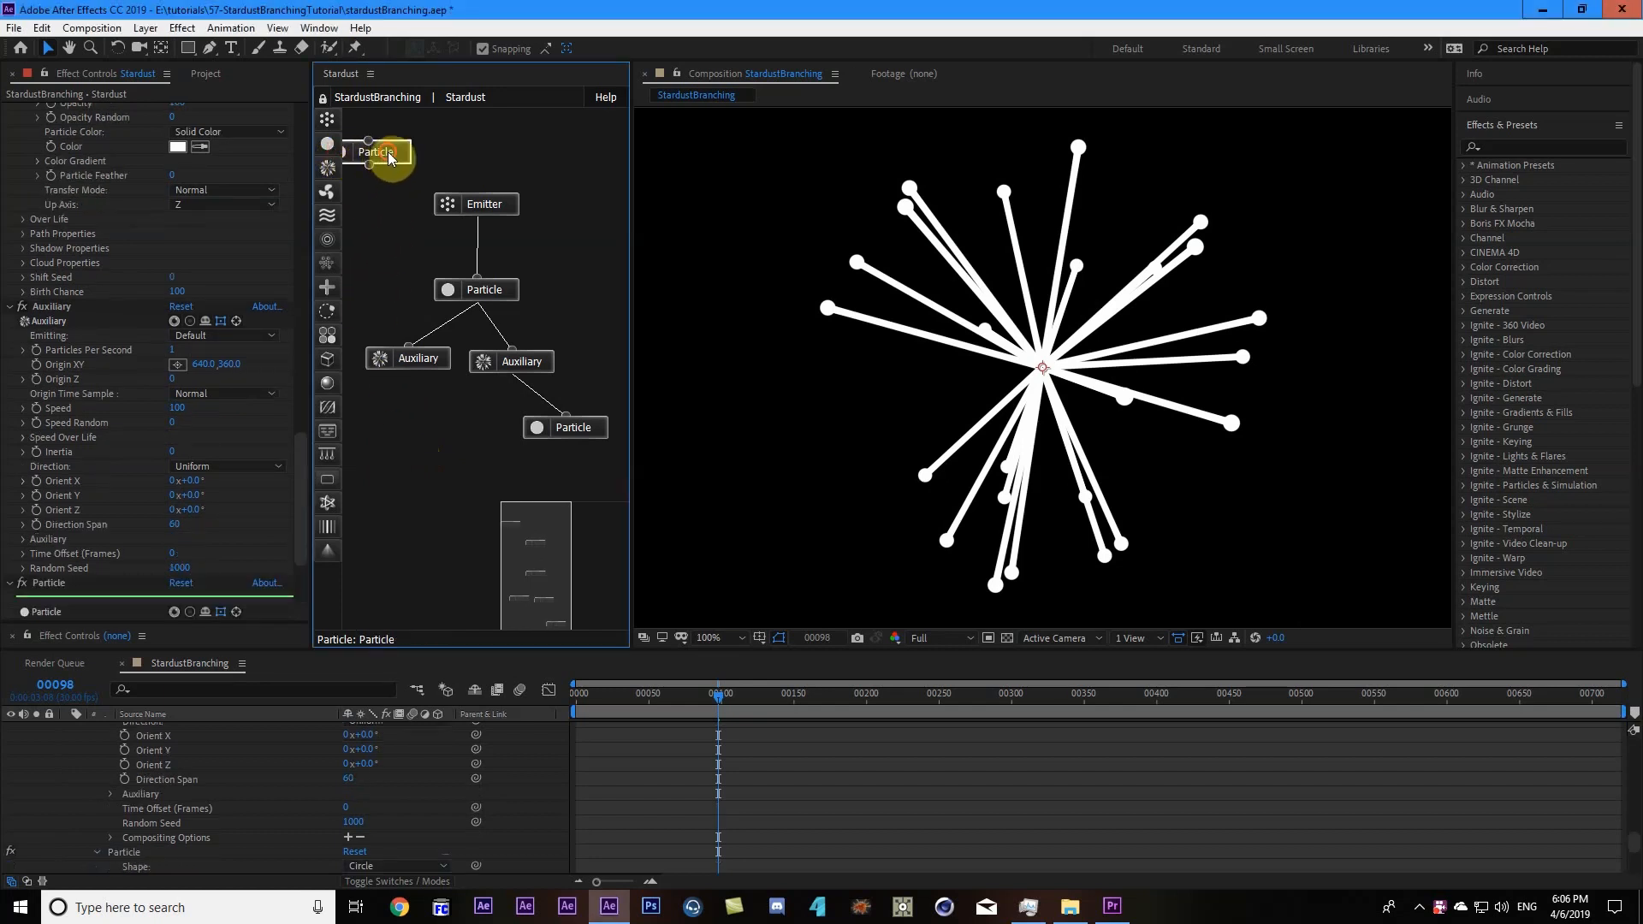
pyautogui.moveTo(389, 153); pyautogui.dragTo(414, 445)
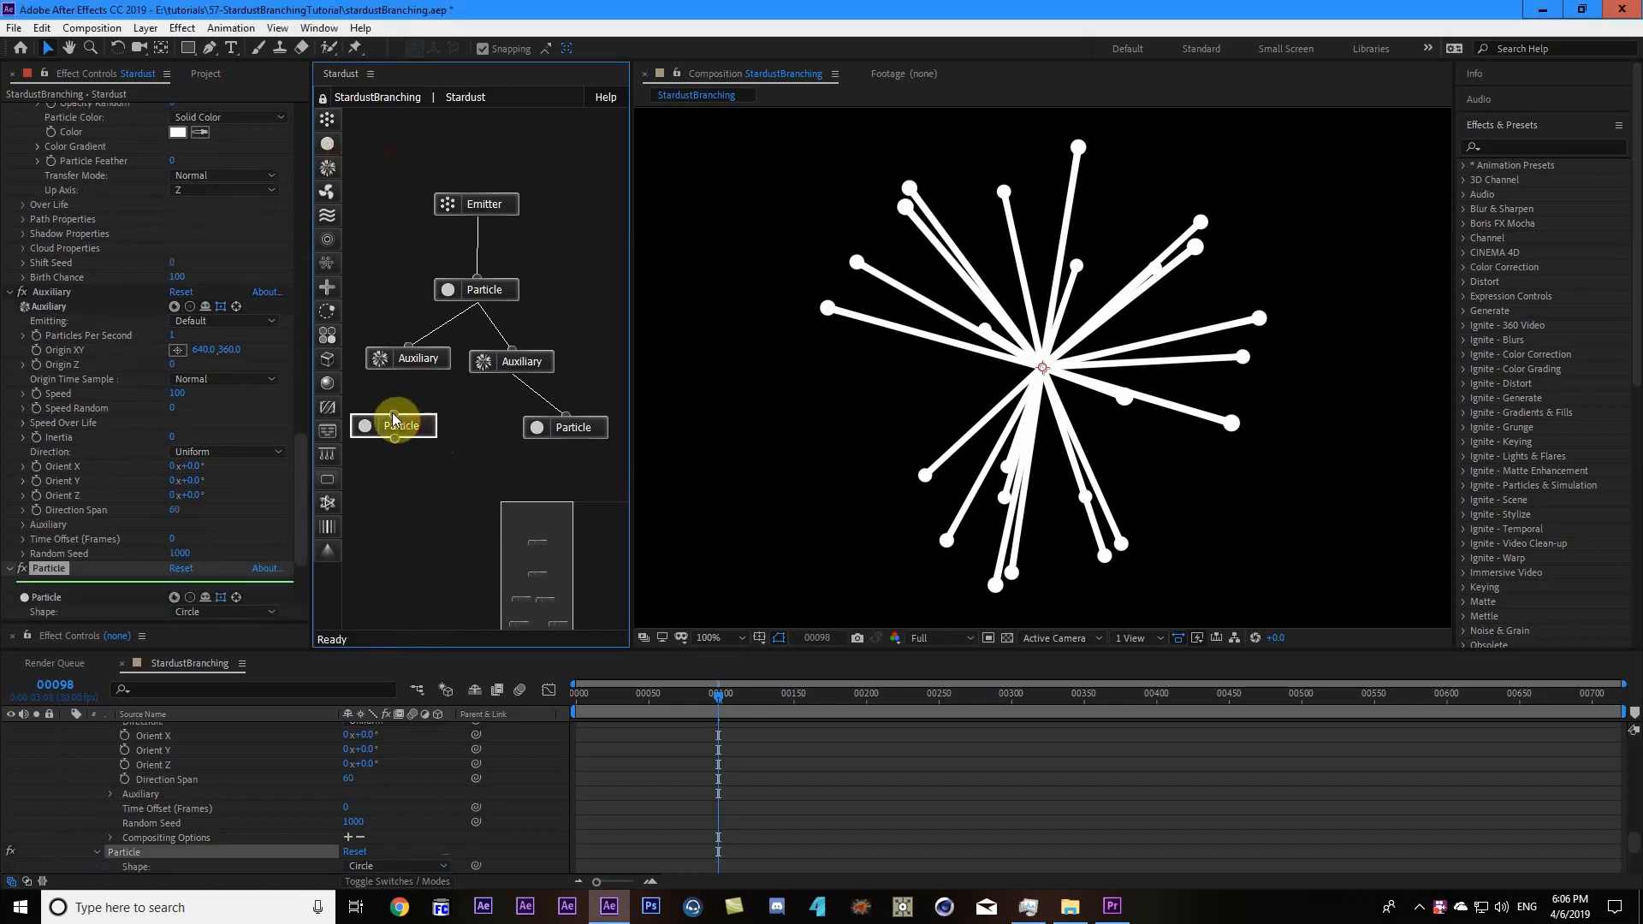
pyautogui.moveTo(401, 365); pyautogui.dragTo(401, 365)
pyautogui.moveTo(403, 429); pyautogui.dragTo(420, 423)
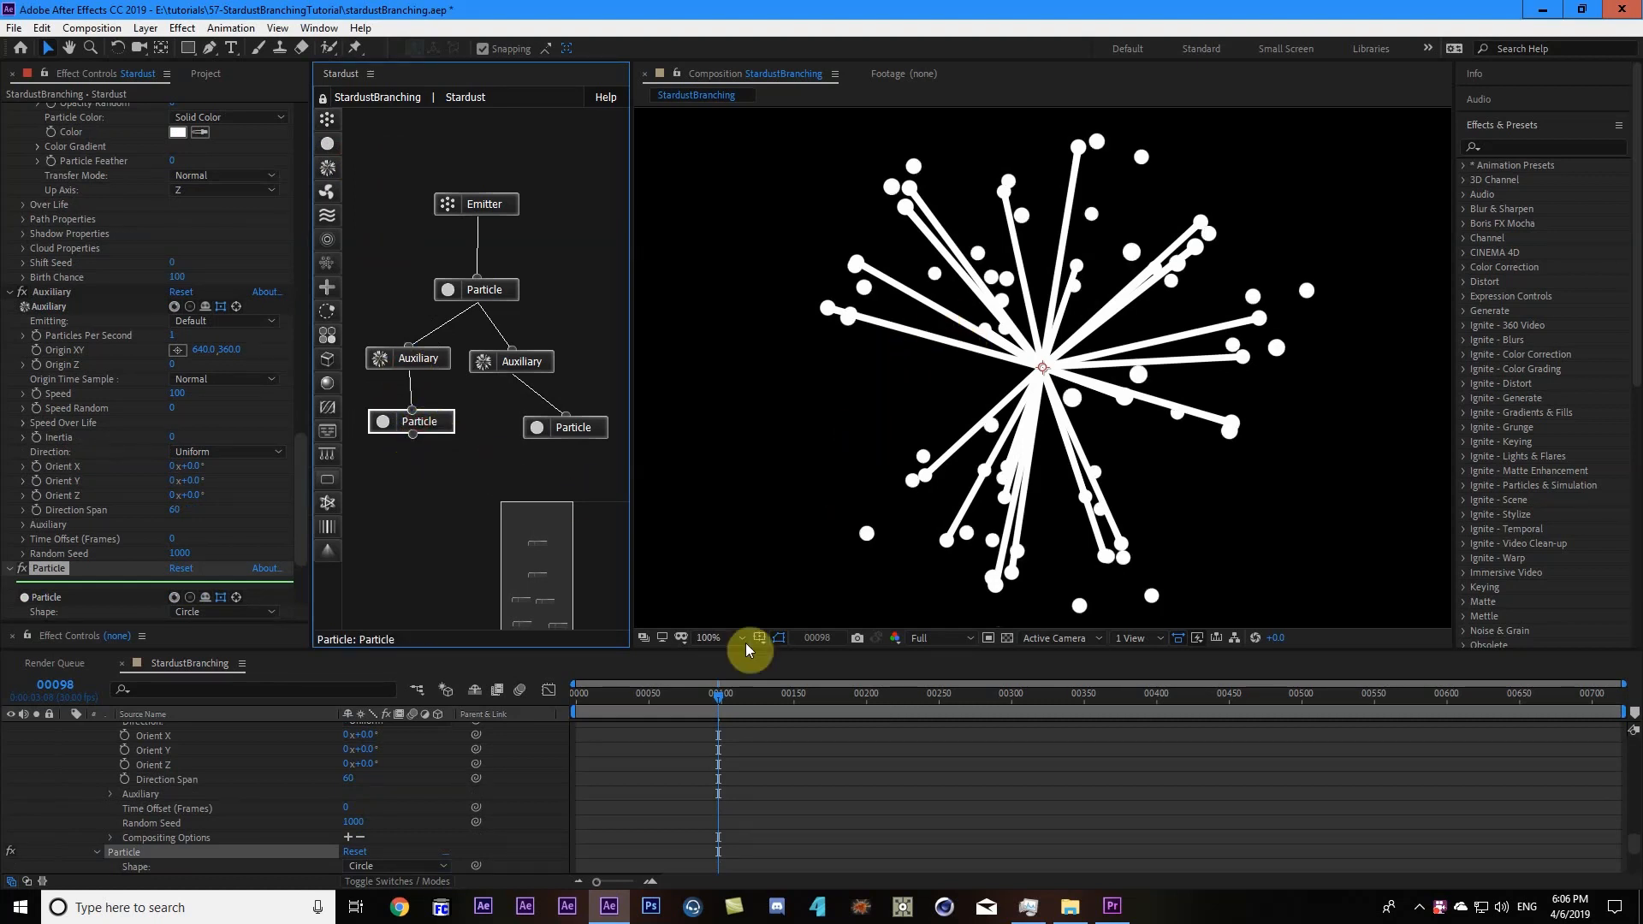
# Preview the animation from frame 0 and scrub to frame 75 to examine the newly emitted particles.
pyautogui.moveTo(661, 690); pyautogui.dragTo(552, 702)
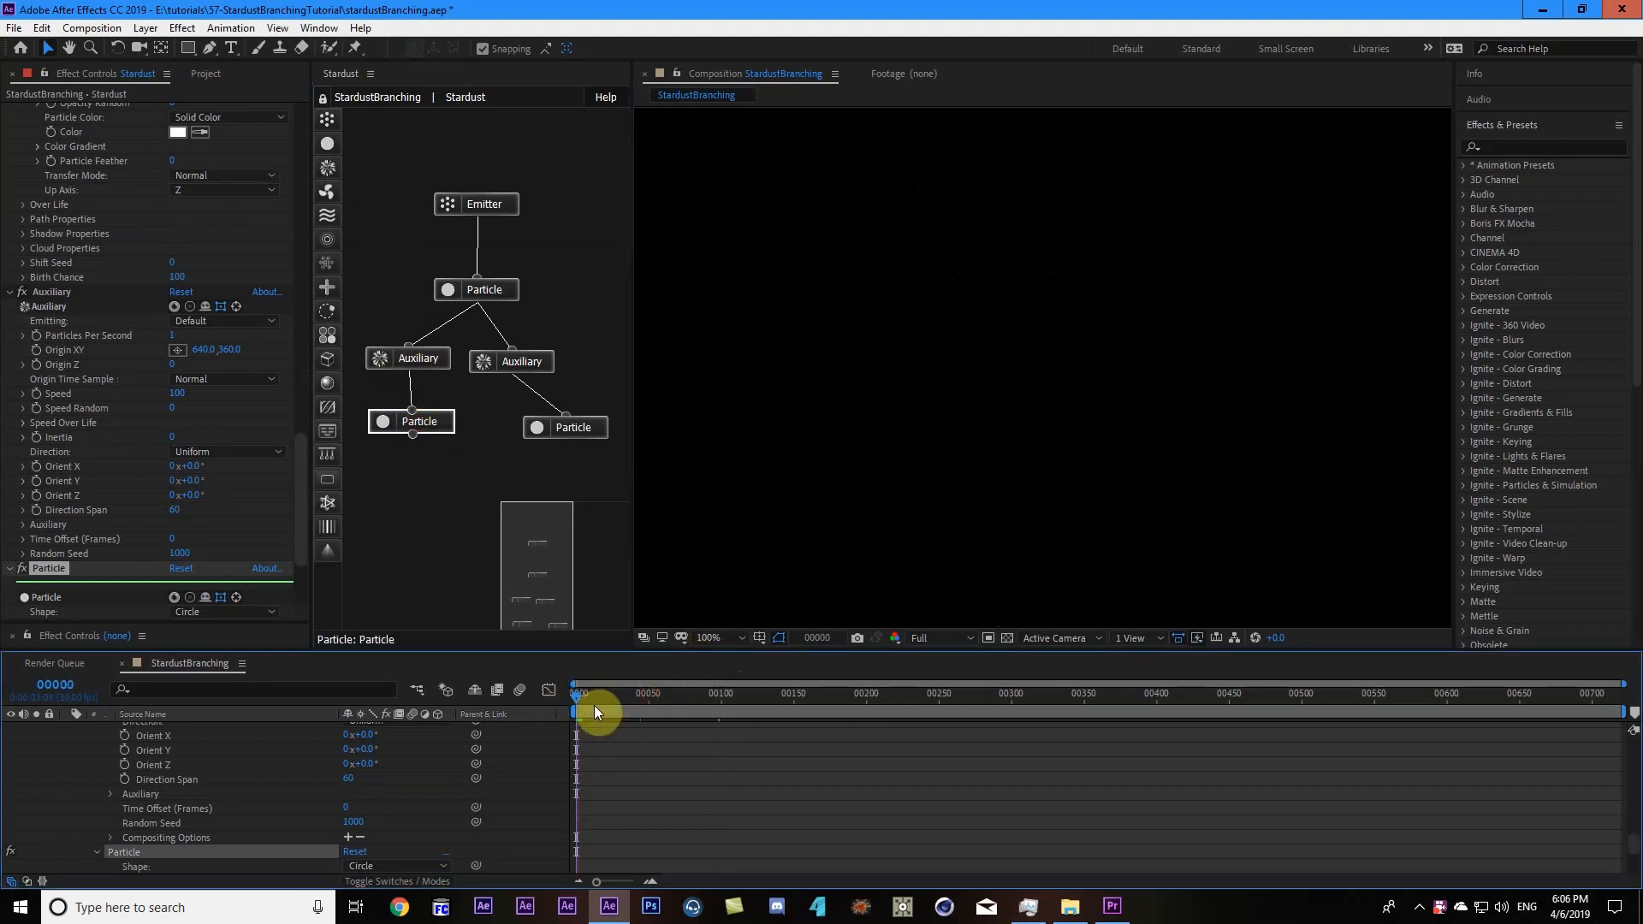
pyautogui.press('space')
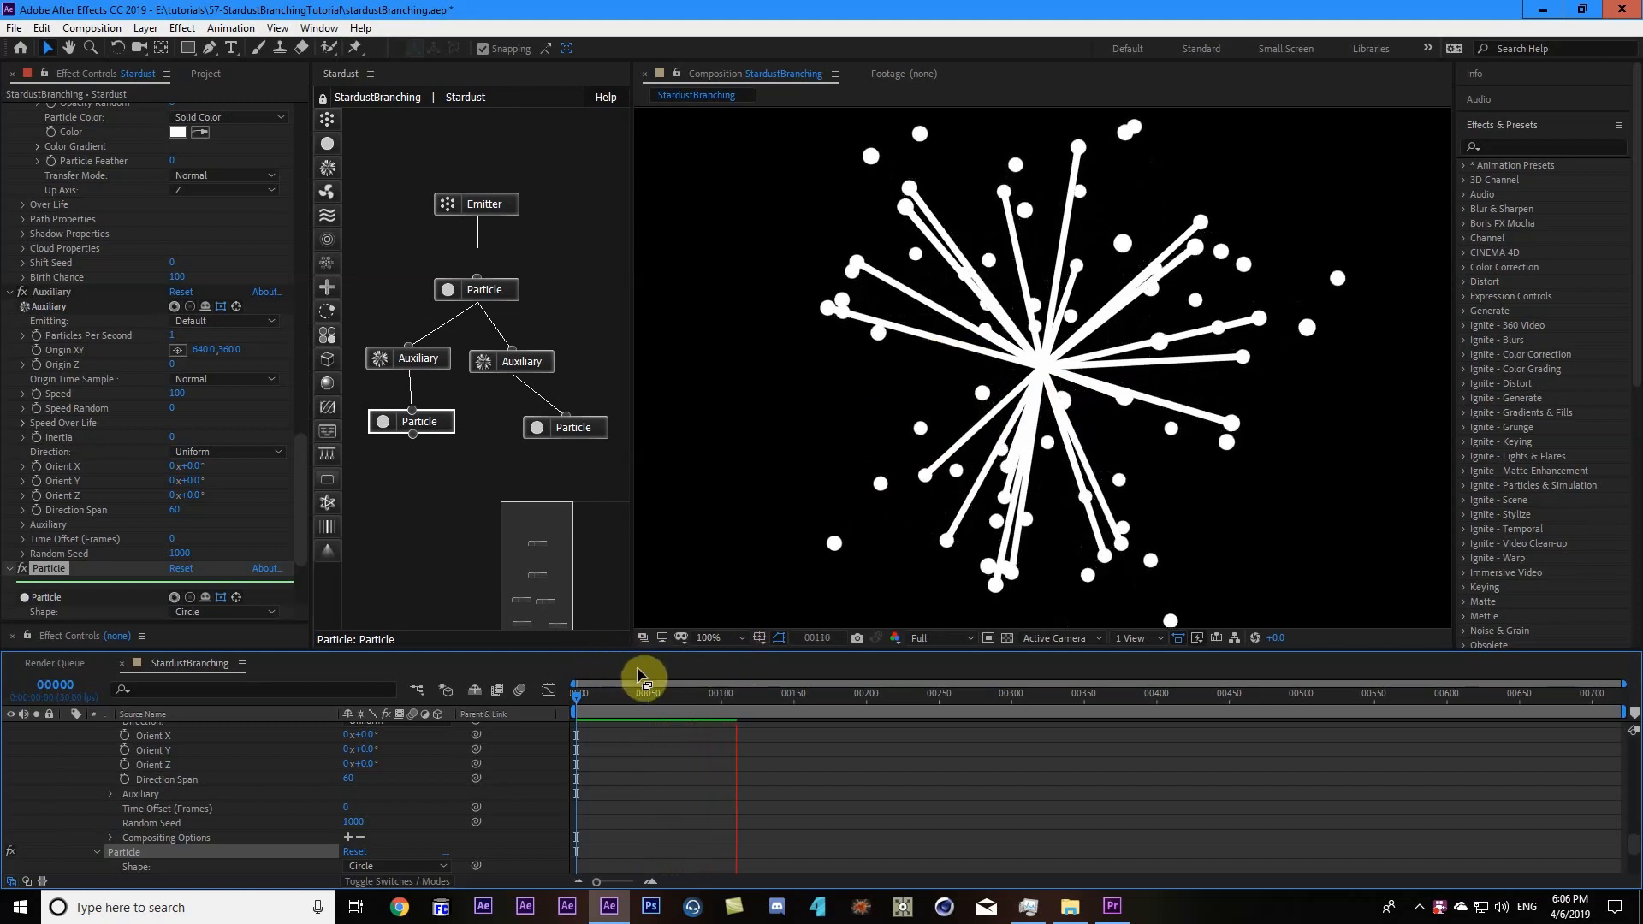
pyautogui.moveTo(621, 691); pyautogui.dragTo(685, 692)
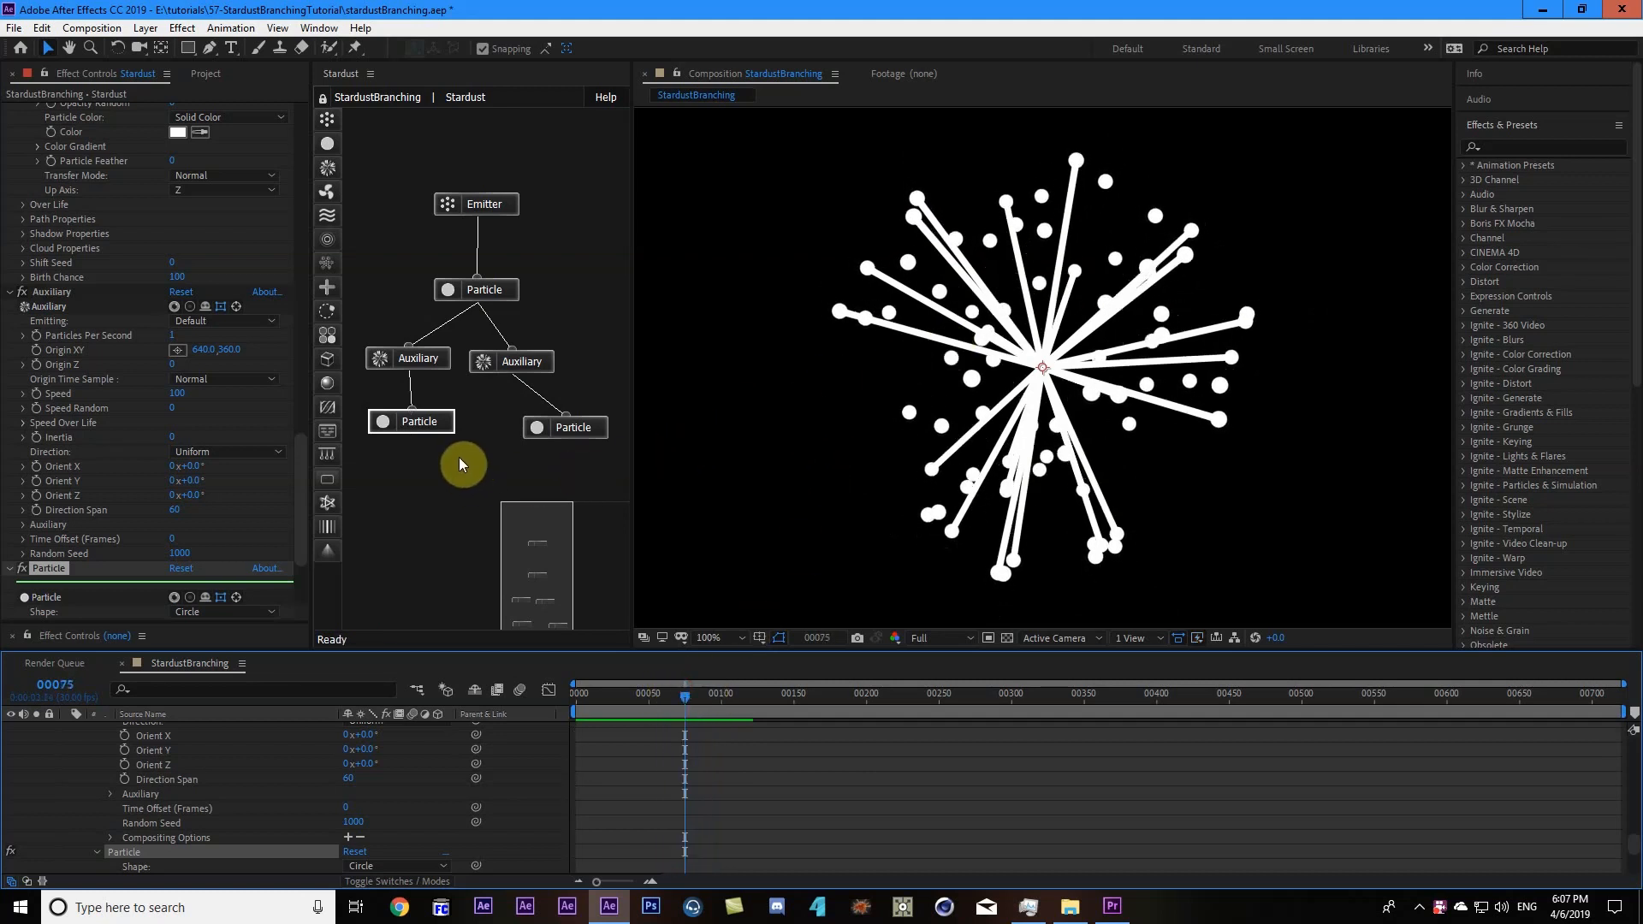
# Add a third, unconnected Auxiliary node below the two branches and move the playhead to frame 85.
pyautogui.moveTo(545, 569); pyautogui.dragTo(540, 573)
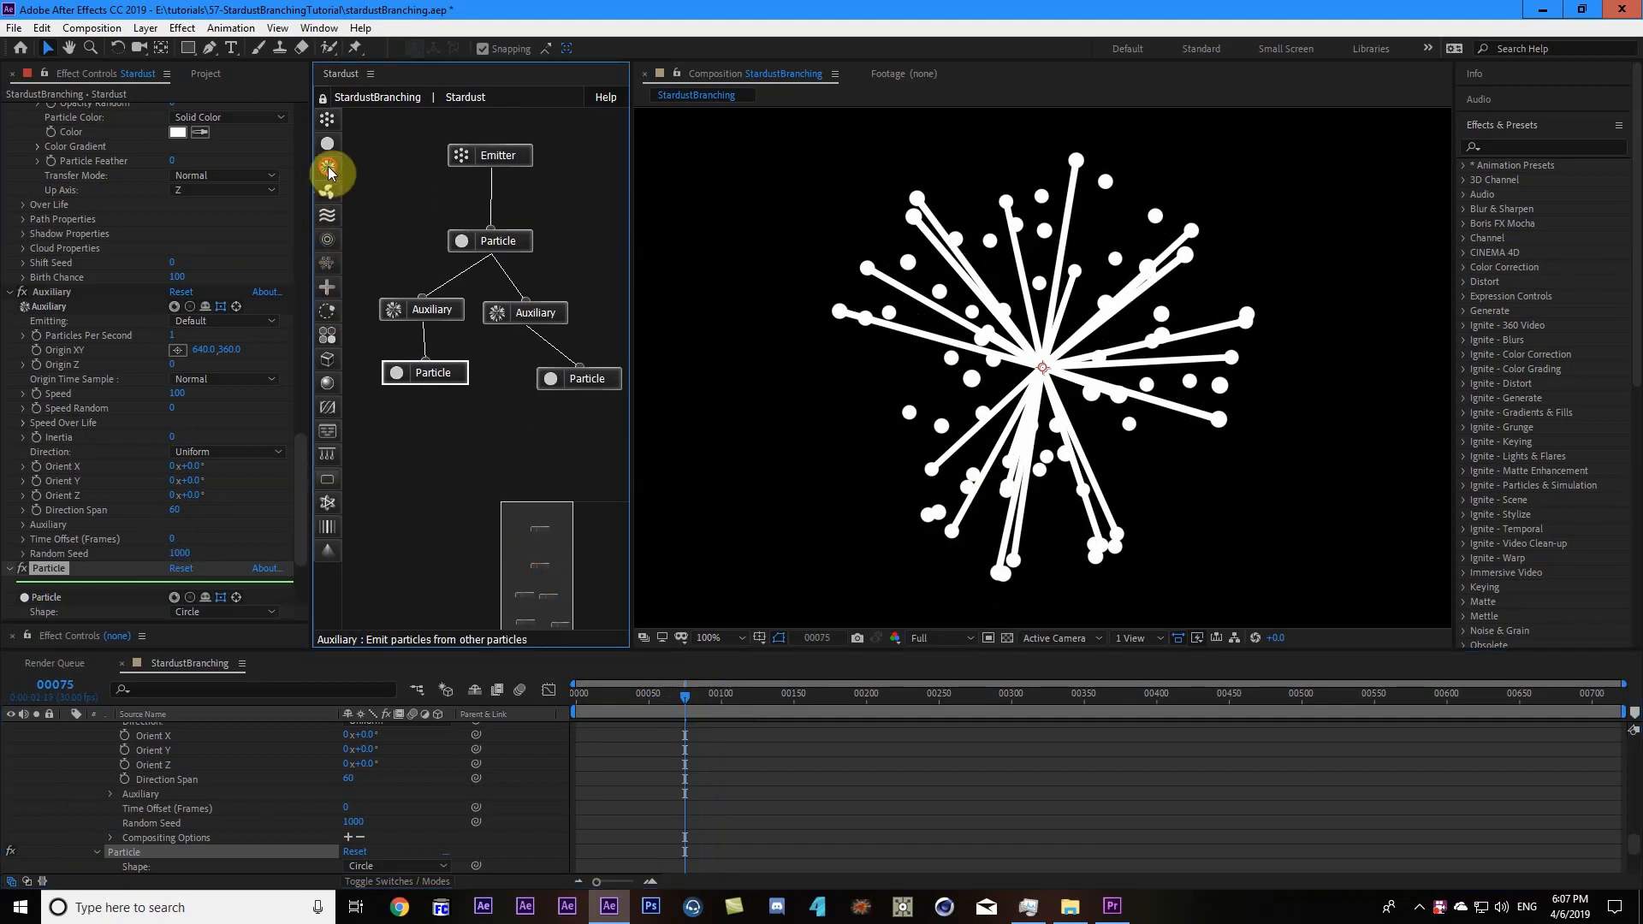
pyautogui.moveTo(328, 170); pyautogui.dragTo(480, 463)
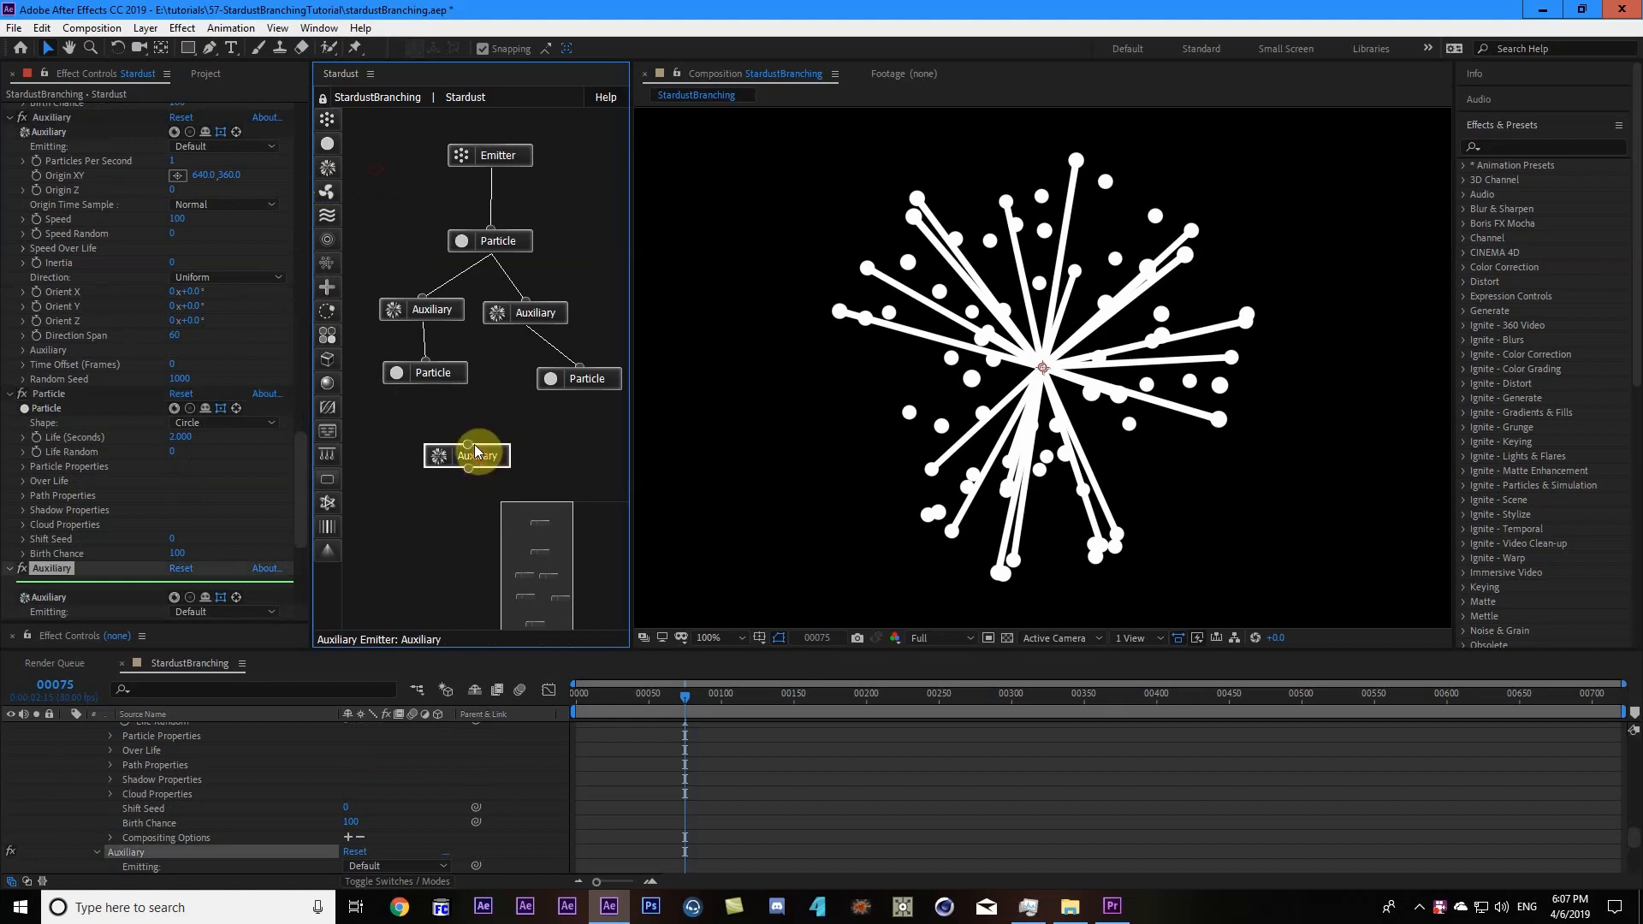
pyautogui.click(434, 321)
pyautogui.moveTo(662, 694); pyautogui.dragTo(699, 694)
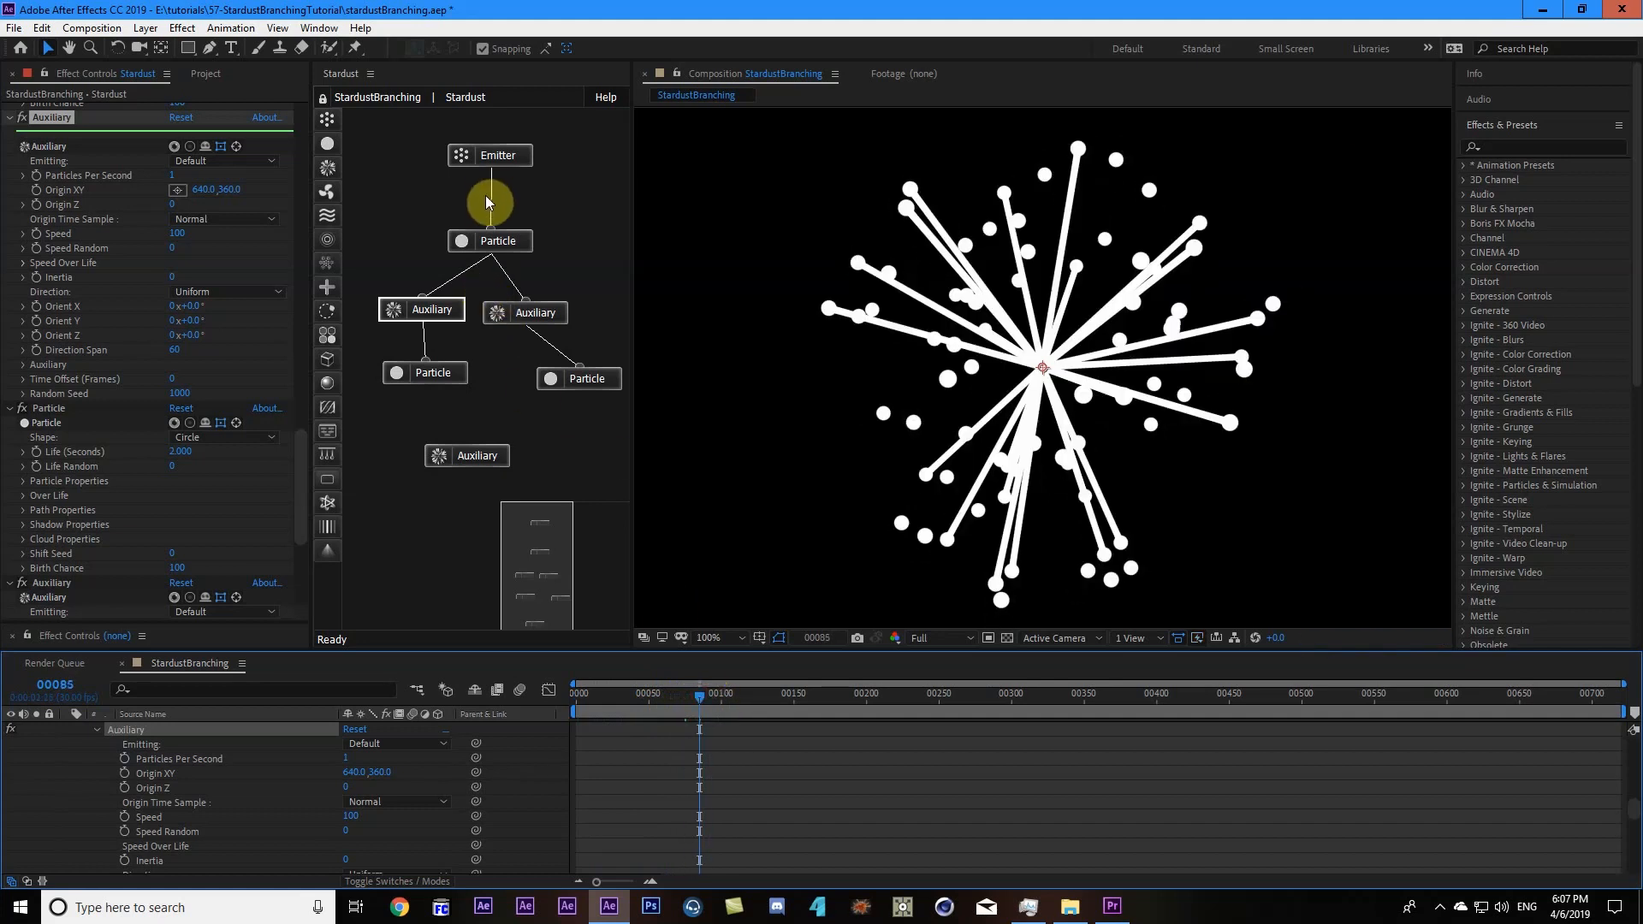
# Copy the Emitter's Speed Over Life curve into the left Auxiliary node's Speed Over Life and scrub to frame 102.
pyautogui.click(508, 156)
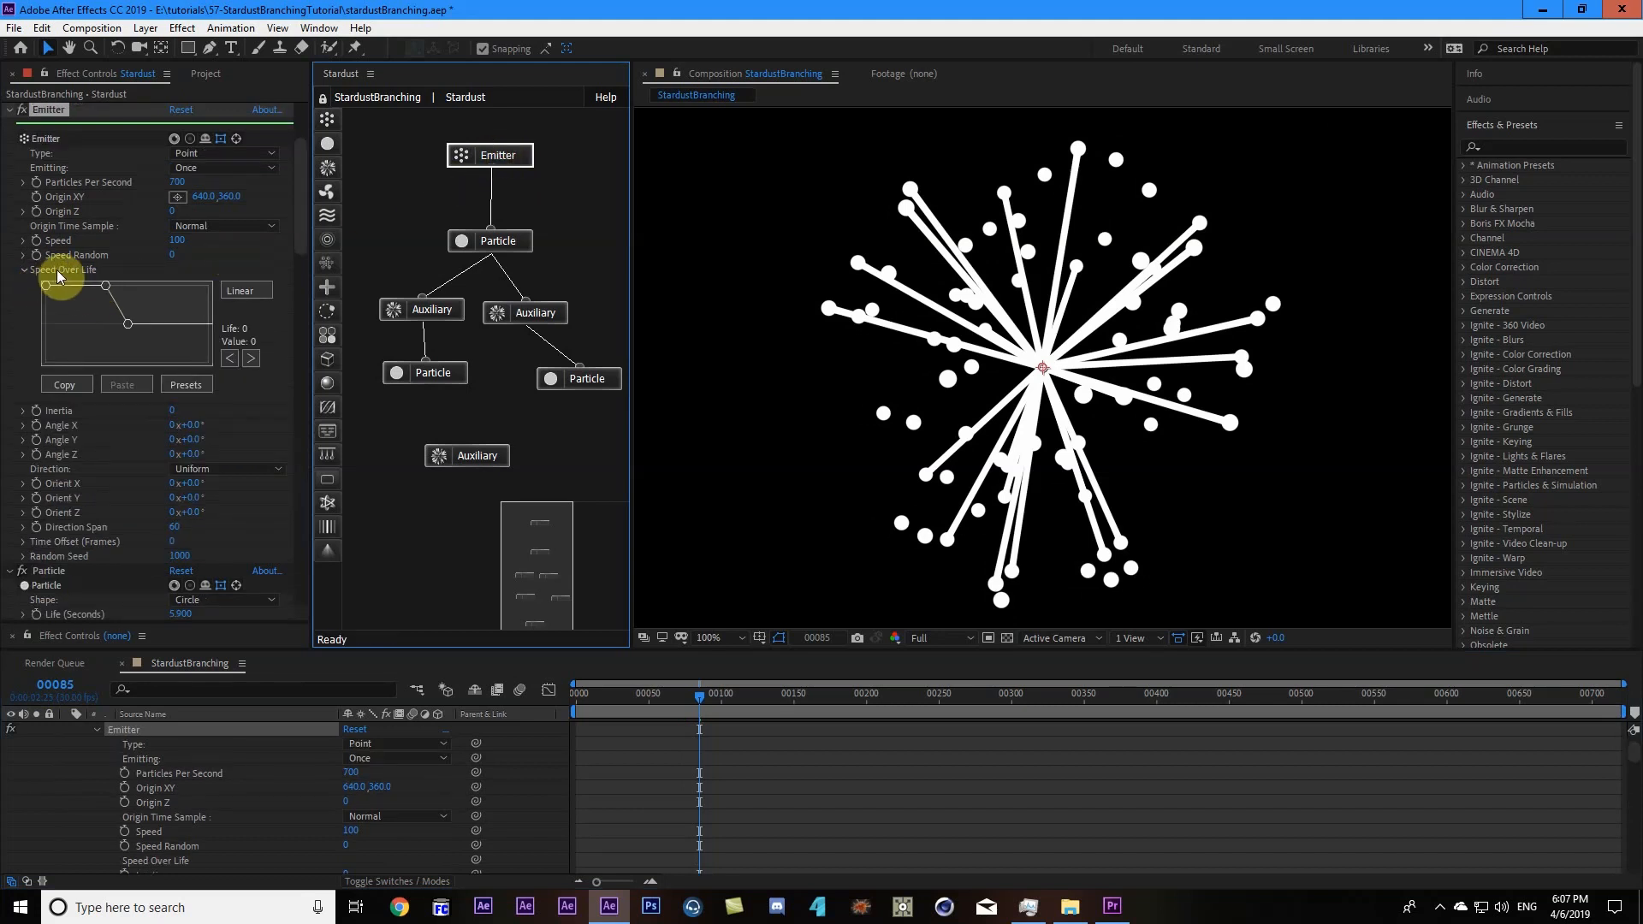
pyautogui.click(69, 387)
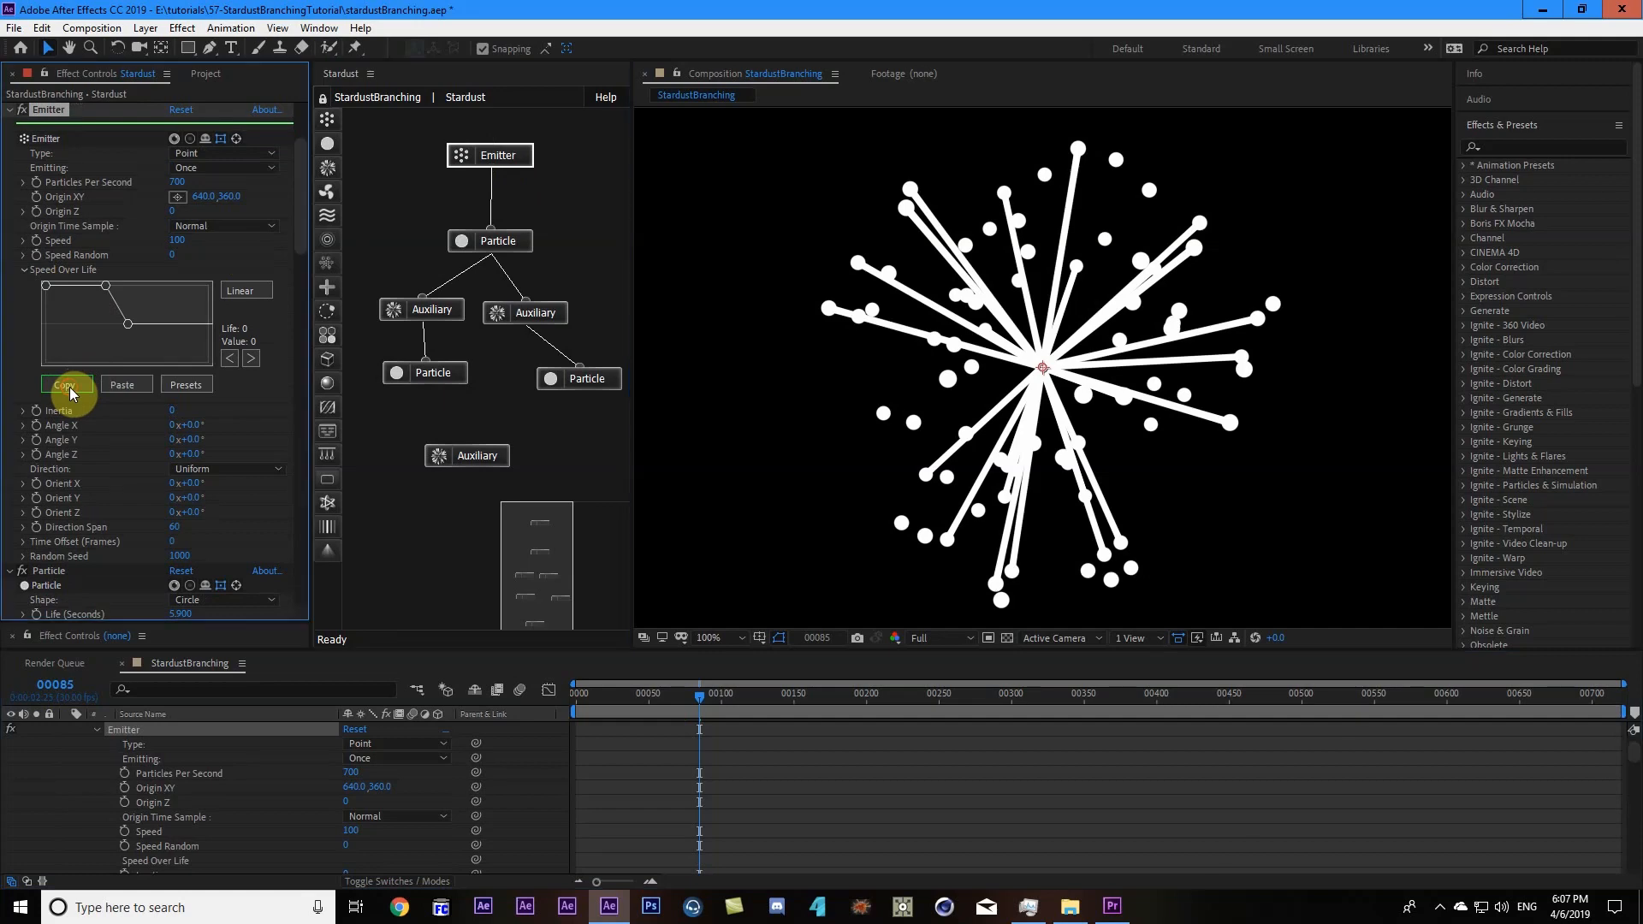
pyautogui.click(432, 311)
pyautogui.scroll(-5, 111, 447)
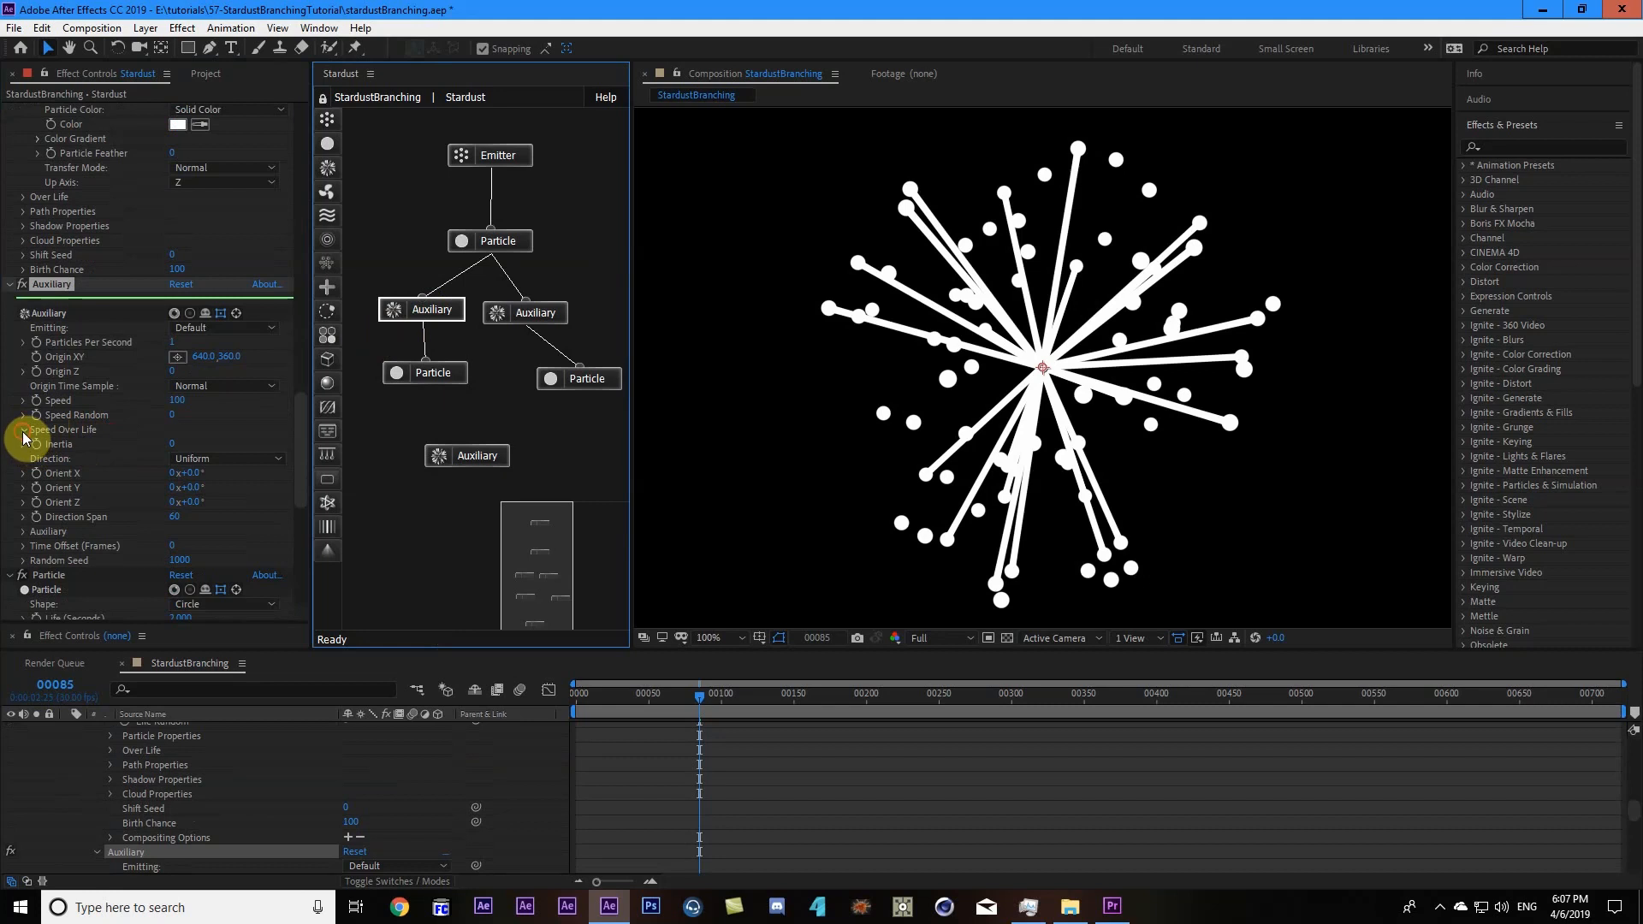
pyautogui.click(23, 431)
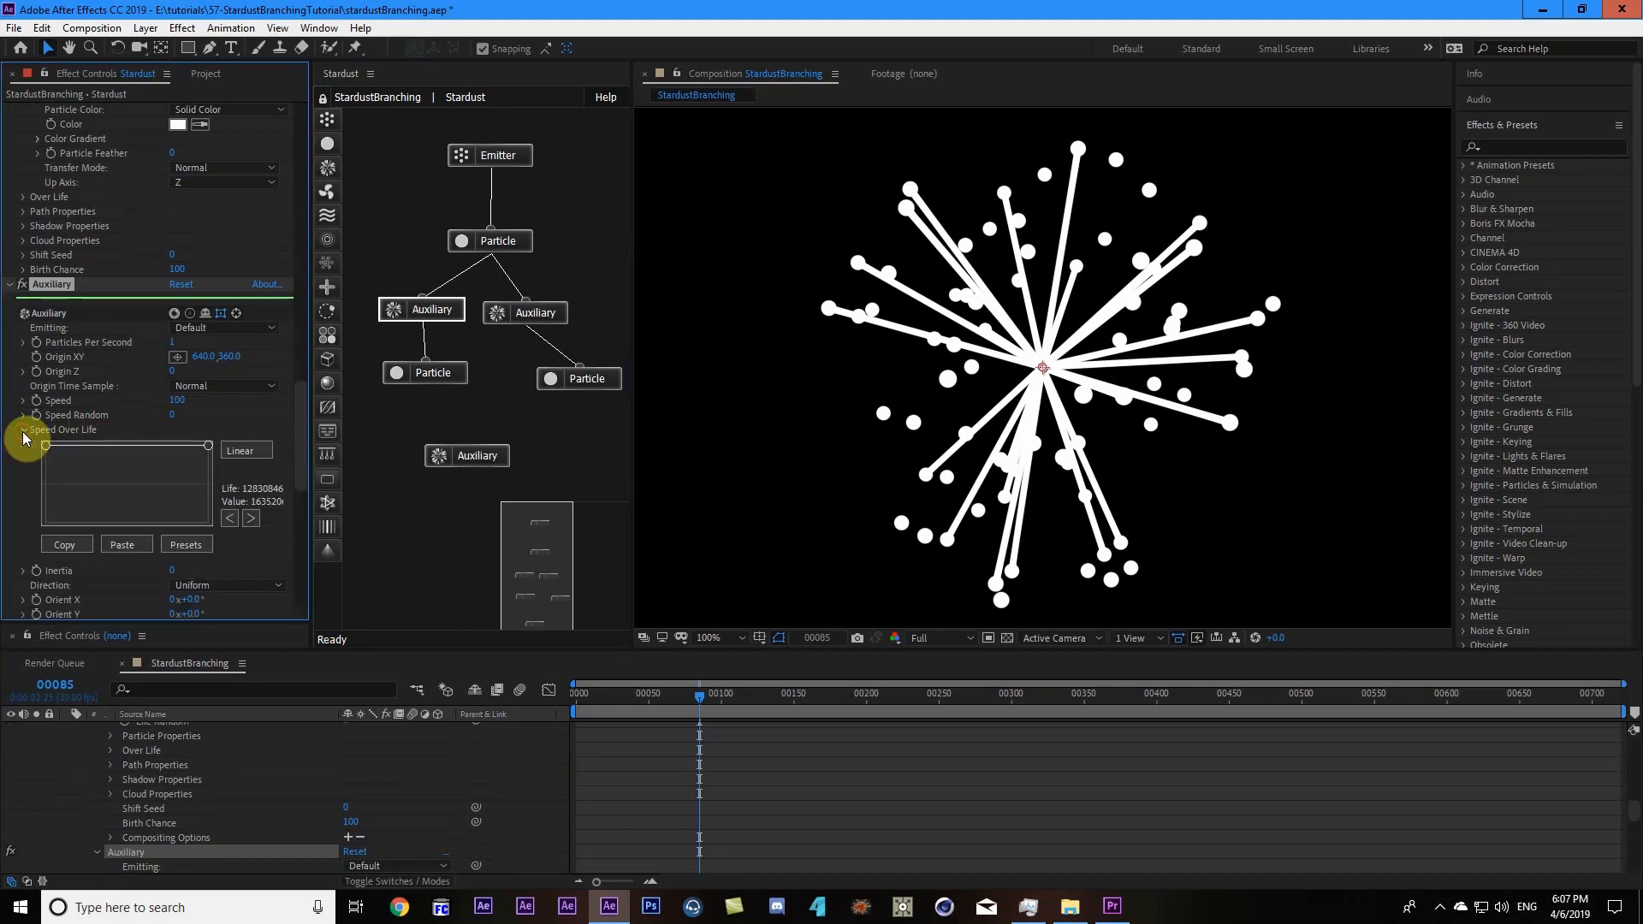
pyautogui.click(121, 548)
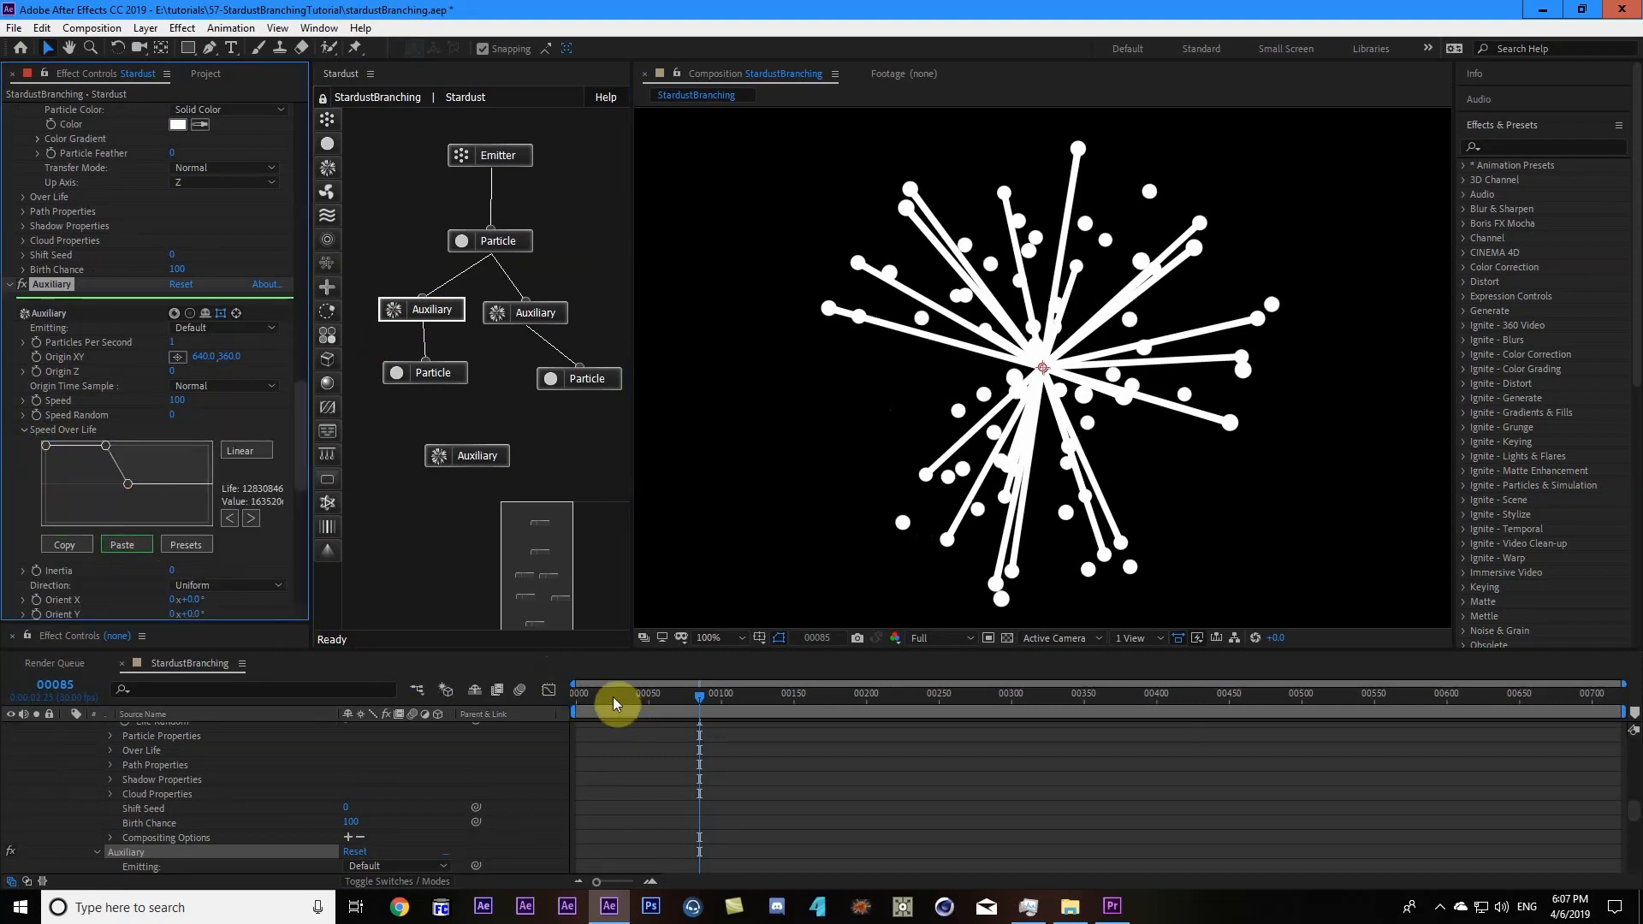
pyautogui.moveTo(613, 696); pyautogui.dragTo(724, 696)
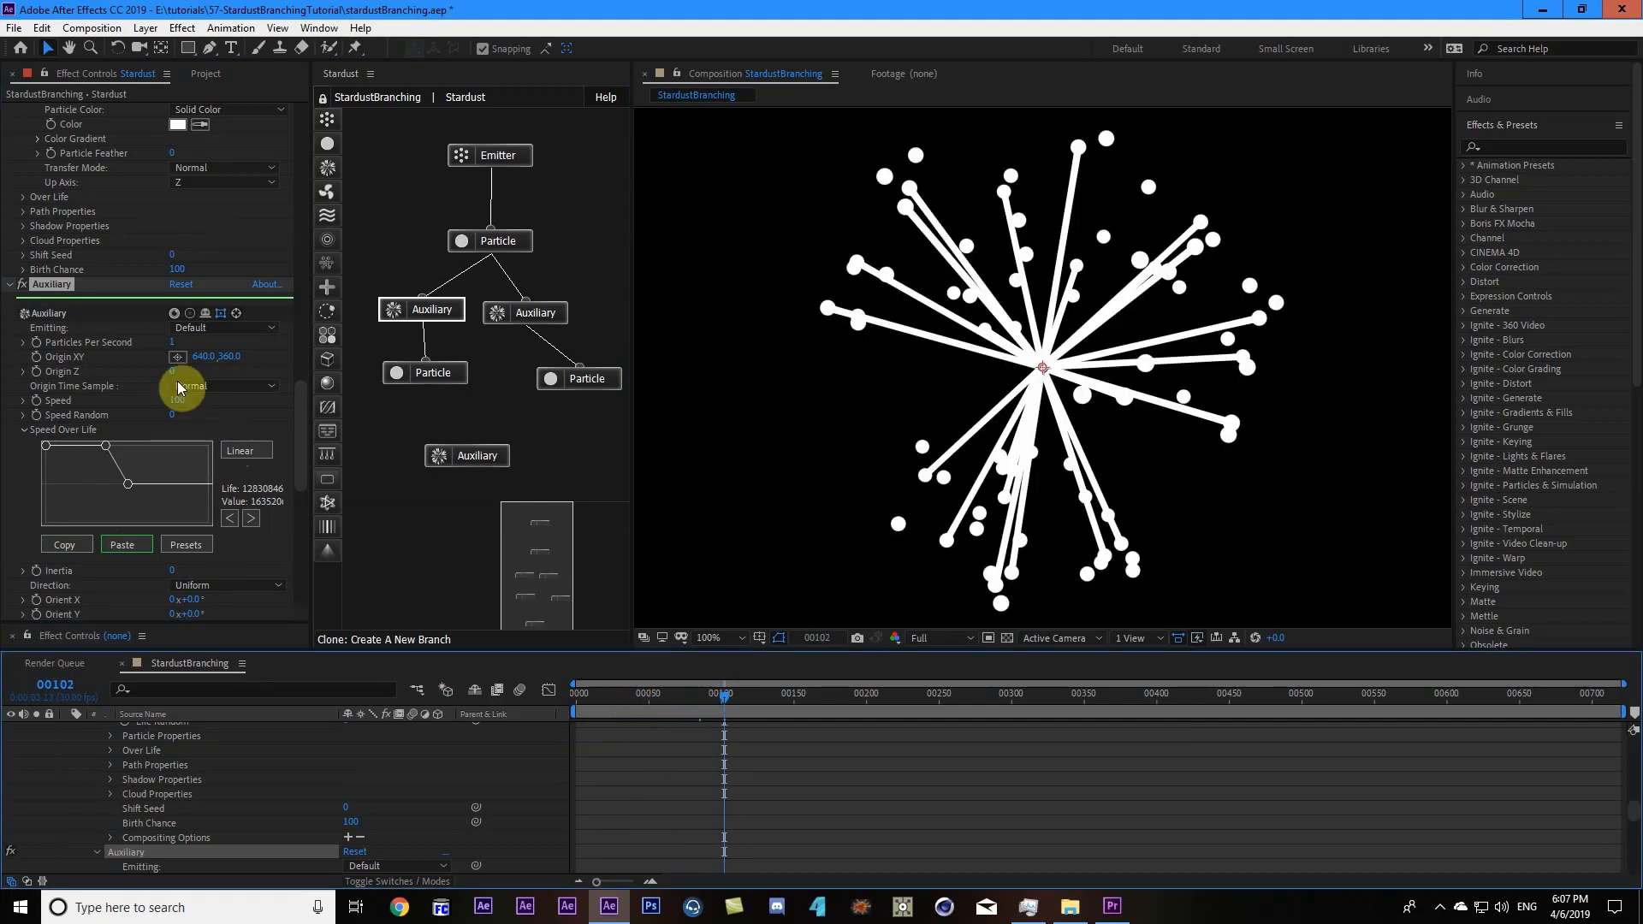
# Set the left branch Particle node's Life to 5 seconds, preview from frame 55 and scrub to frame 77.
pyautogui.scroll(-3, 165, 367)
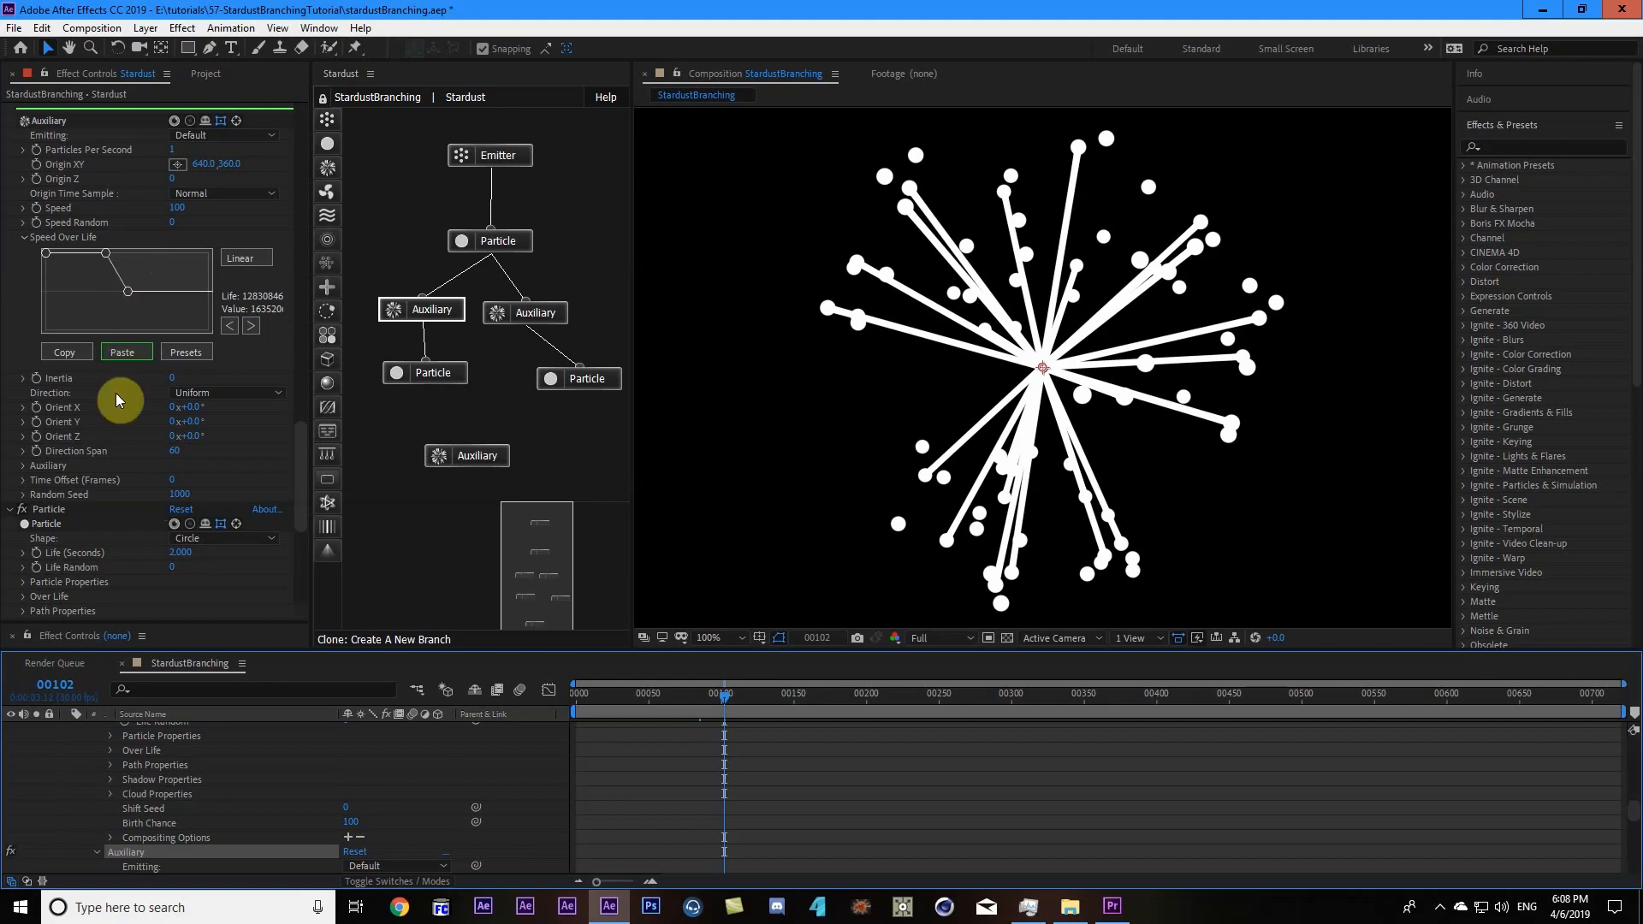
pyautogui.click(180, 554)
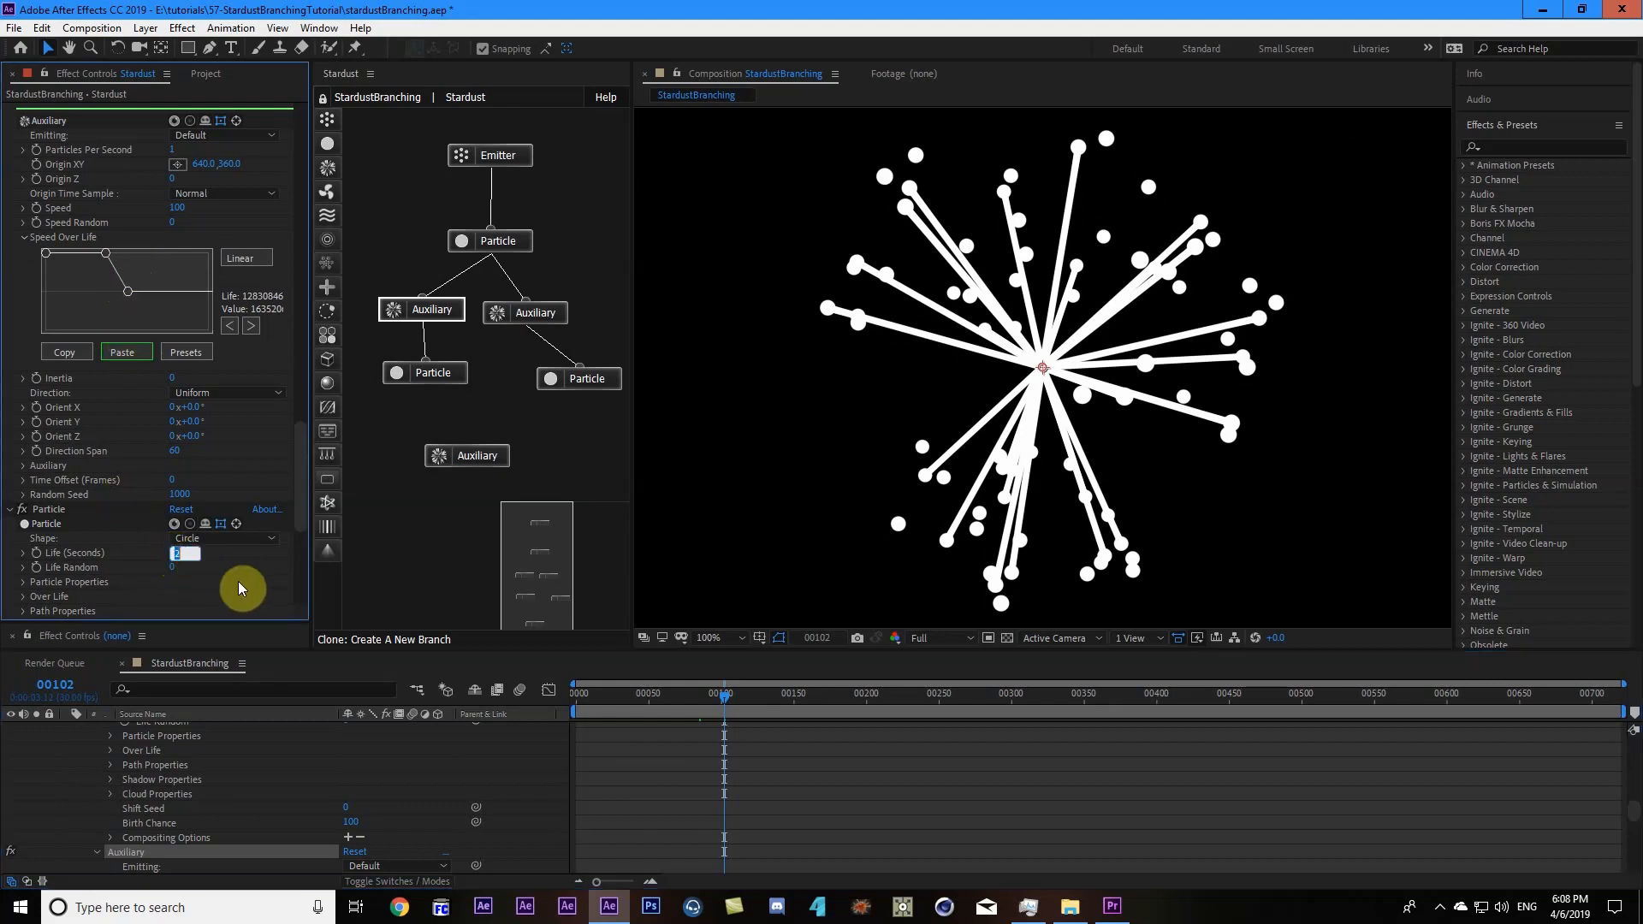
pyautogui.write('5')
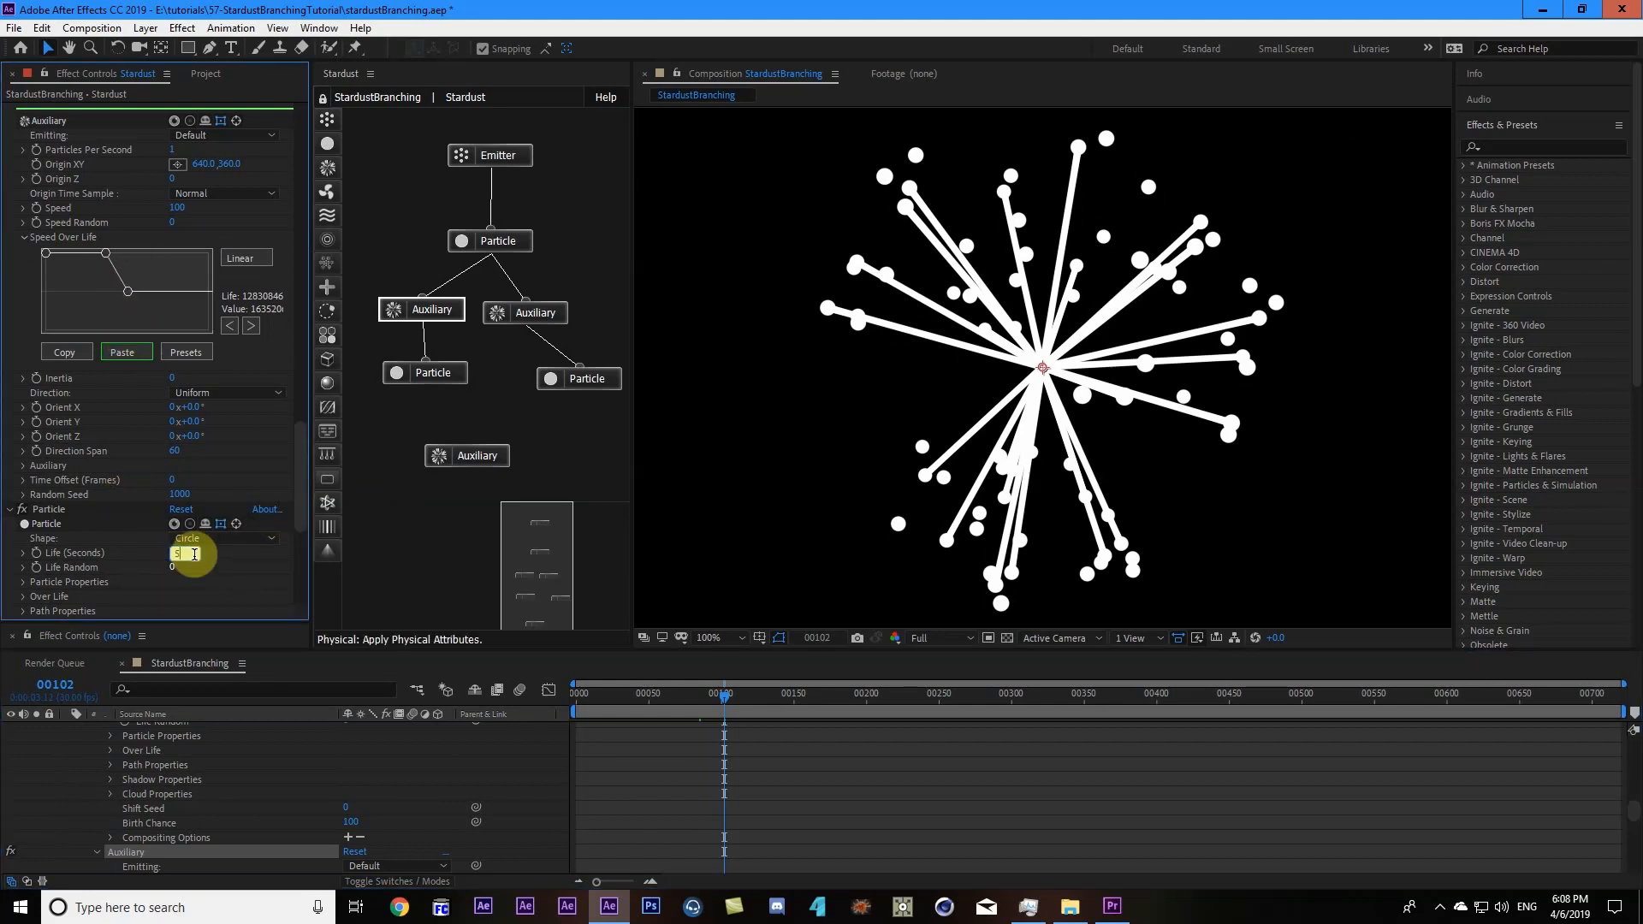
pyautogui.press('Return')
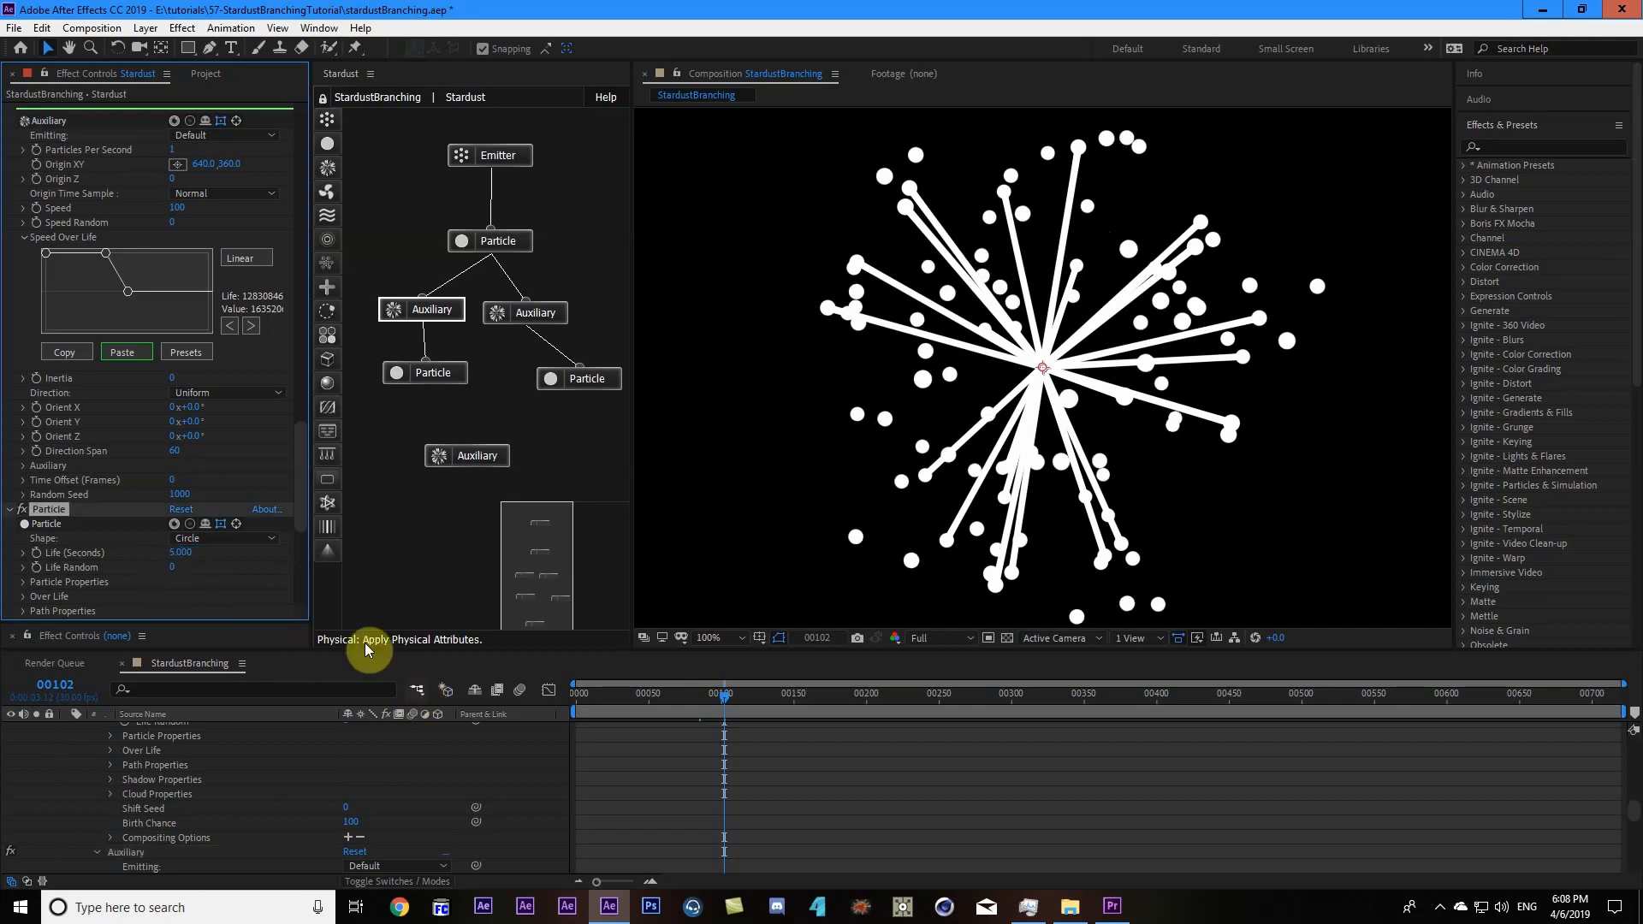
pyautogui.moveTo(772, 689); pyautogui.dragTo(655, 734)
pyautogui.press('space')
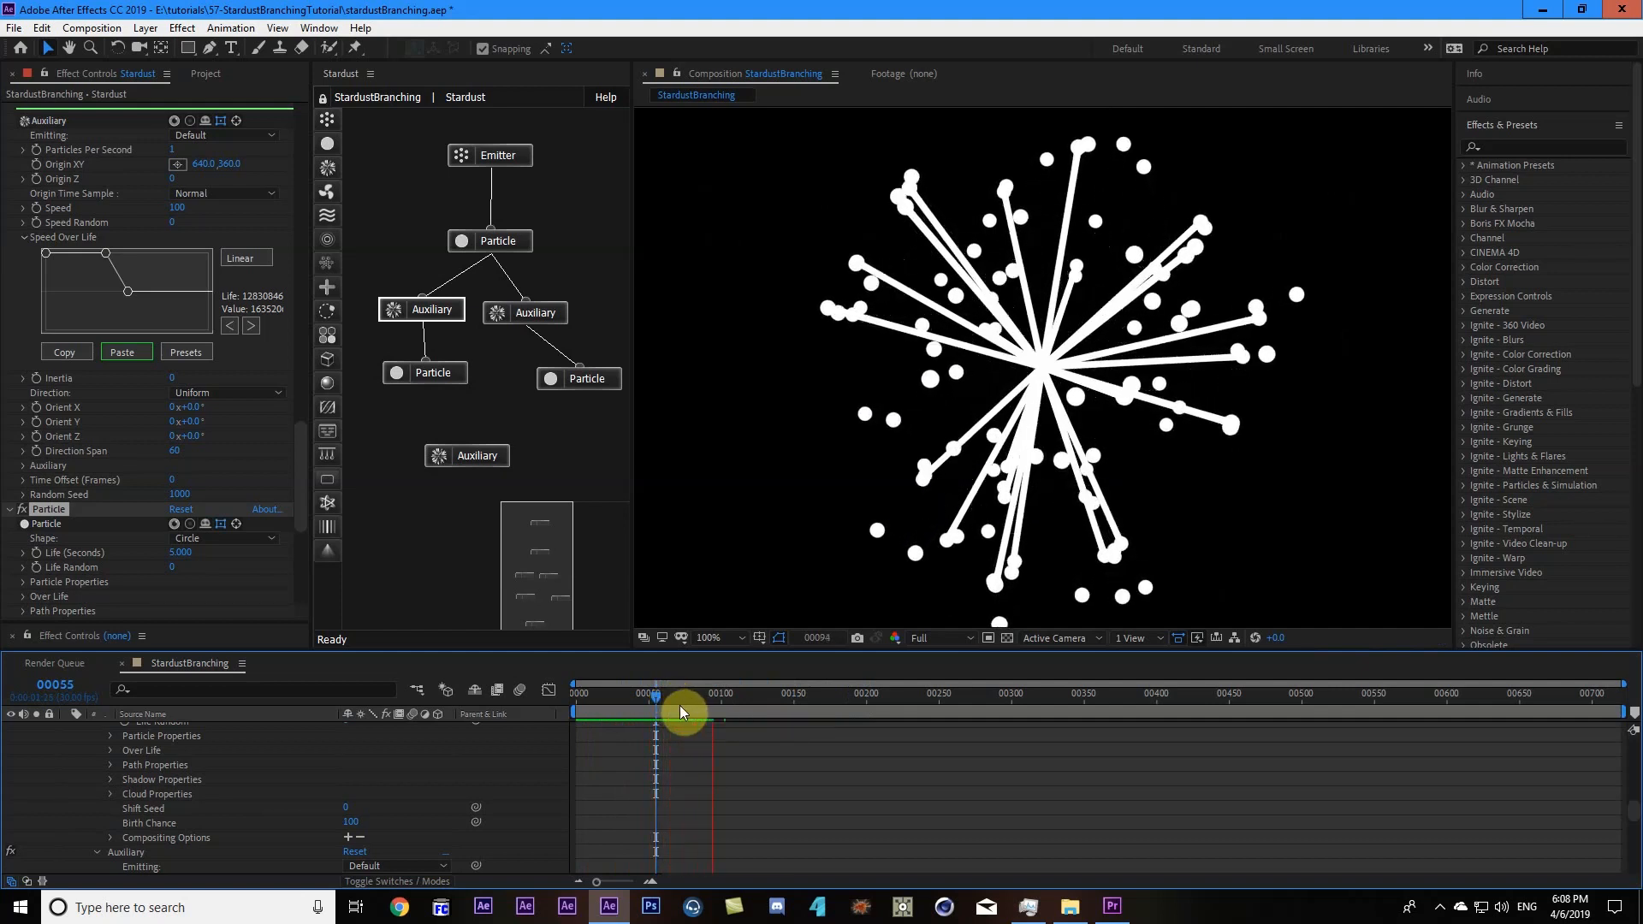
pyautogui.moveTo(664, 706); pyautogui.dragTo(688, 703)
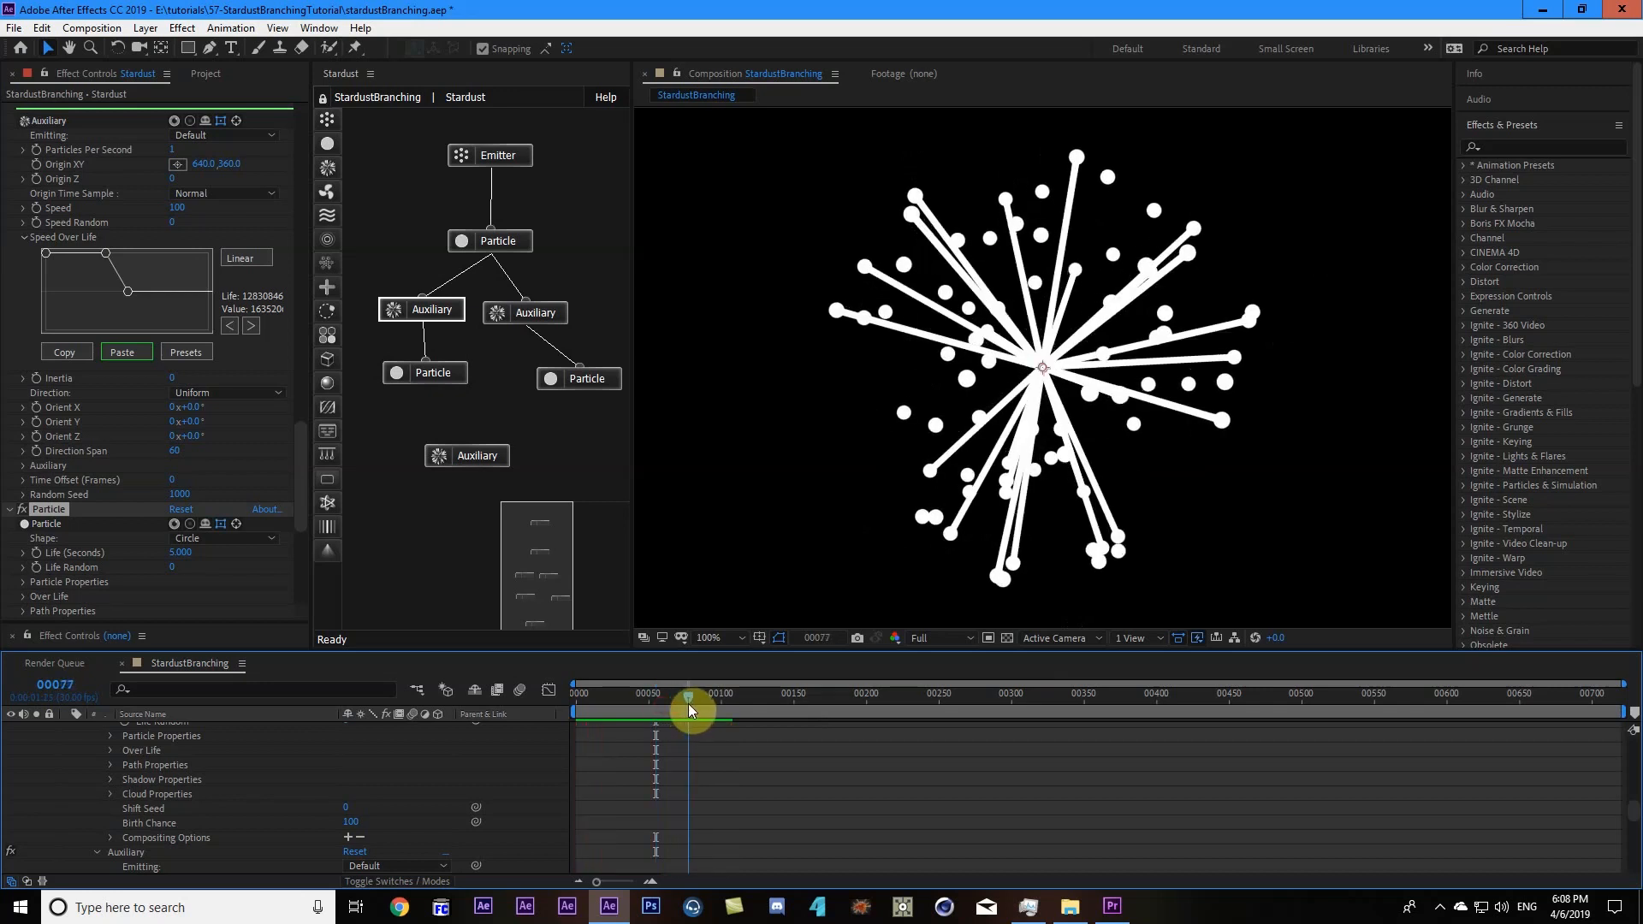
# Space the right Auxiliary node away from the left one and set the left Auxiliary's Emit Life End to 50.
pyautogui.moveTo(544, 321); pyautogui.dragTo(572, 314)
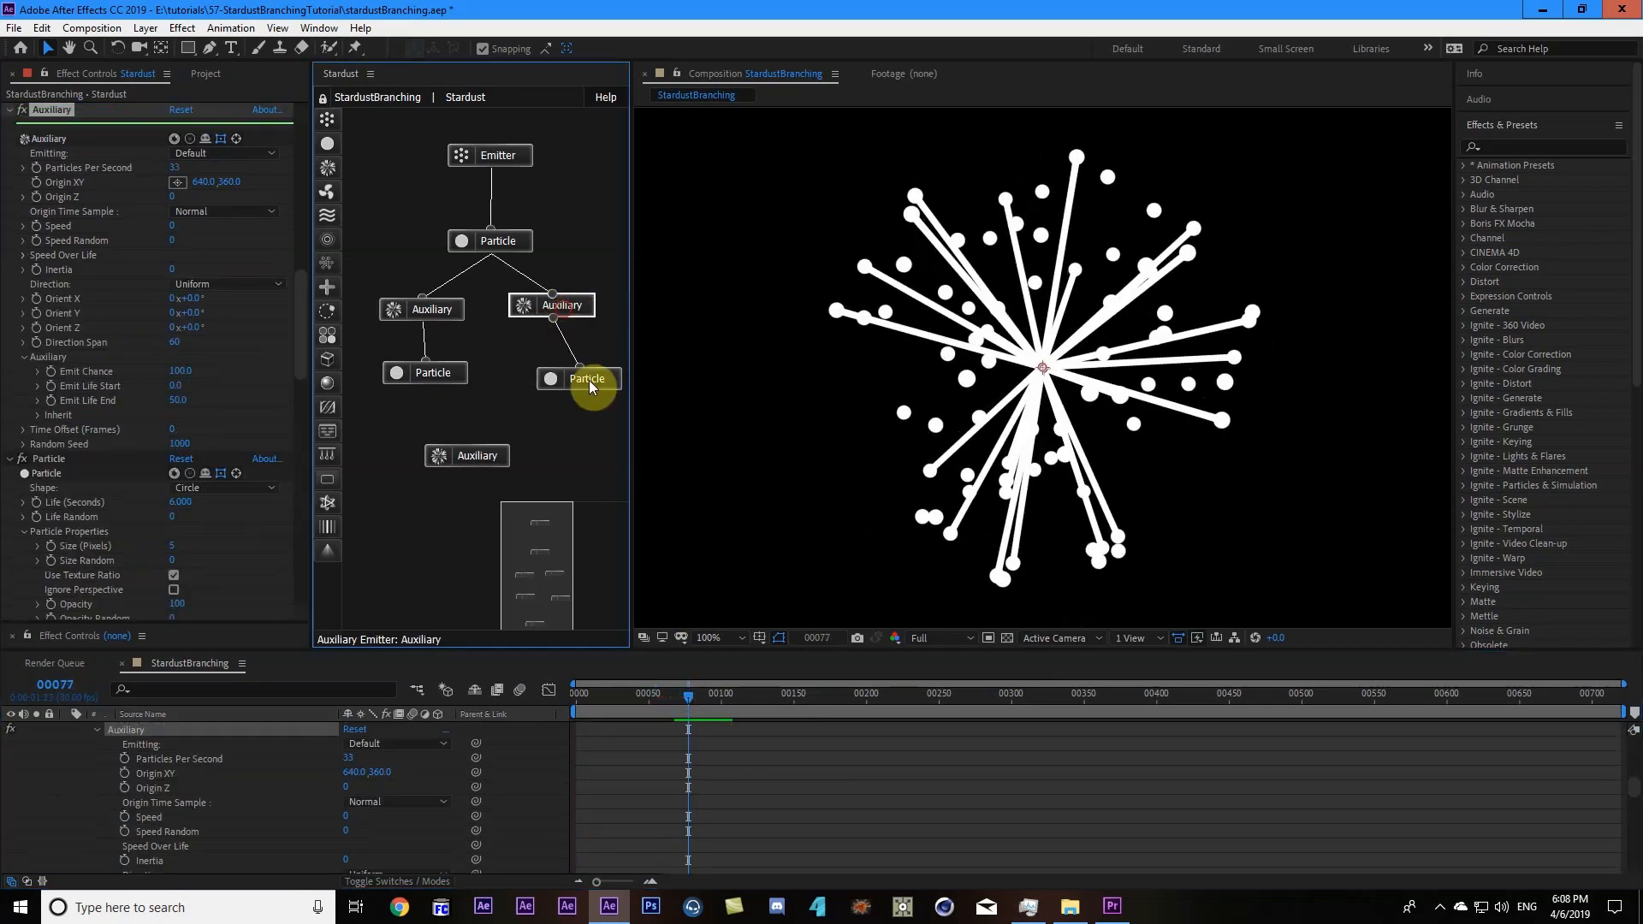
pyautogui.click(419, 310)
pyautogui.scroll(-10, 189, 462)
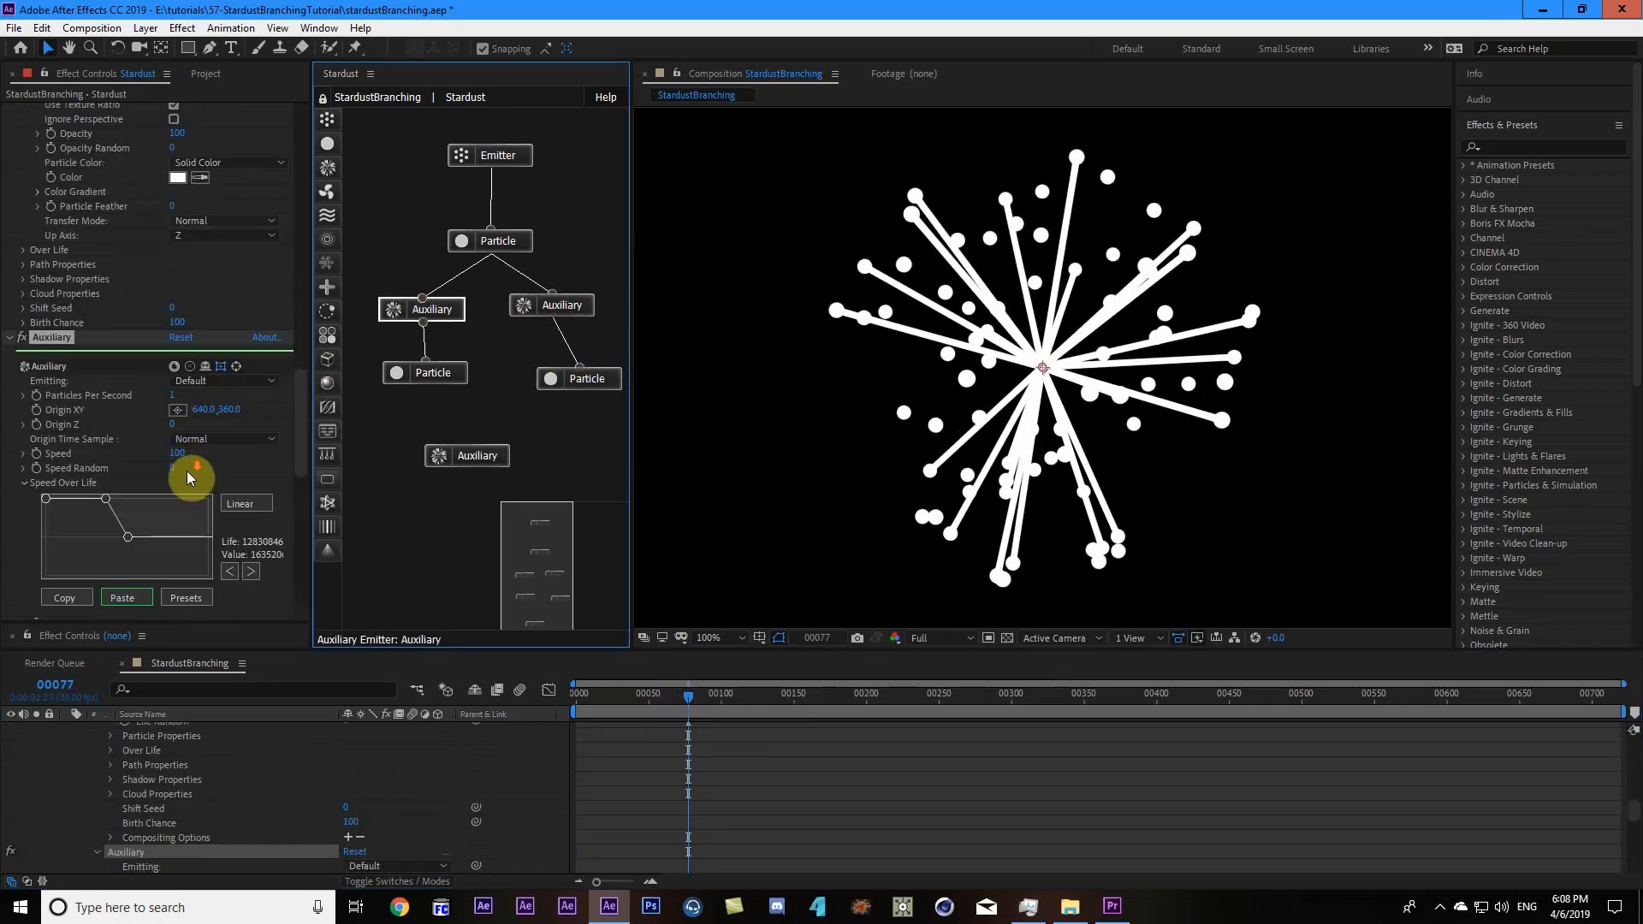
pyautogui.scroll(-1, 125, 510)
pyautogui.click(24, 466)
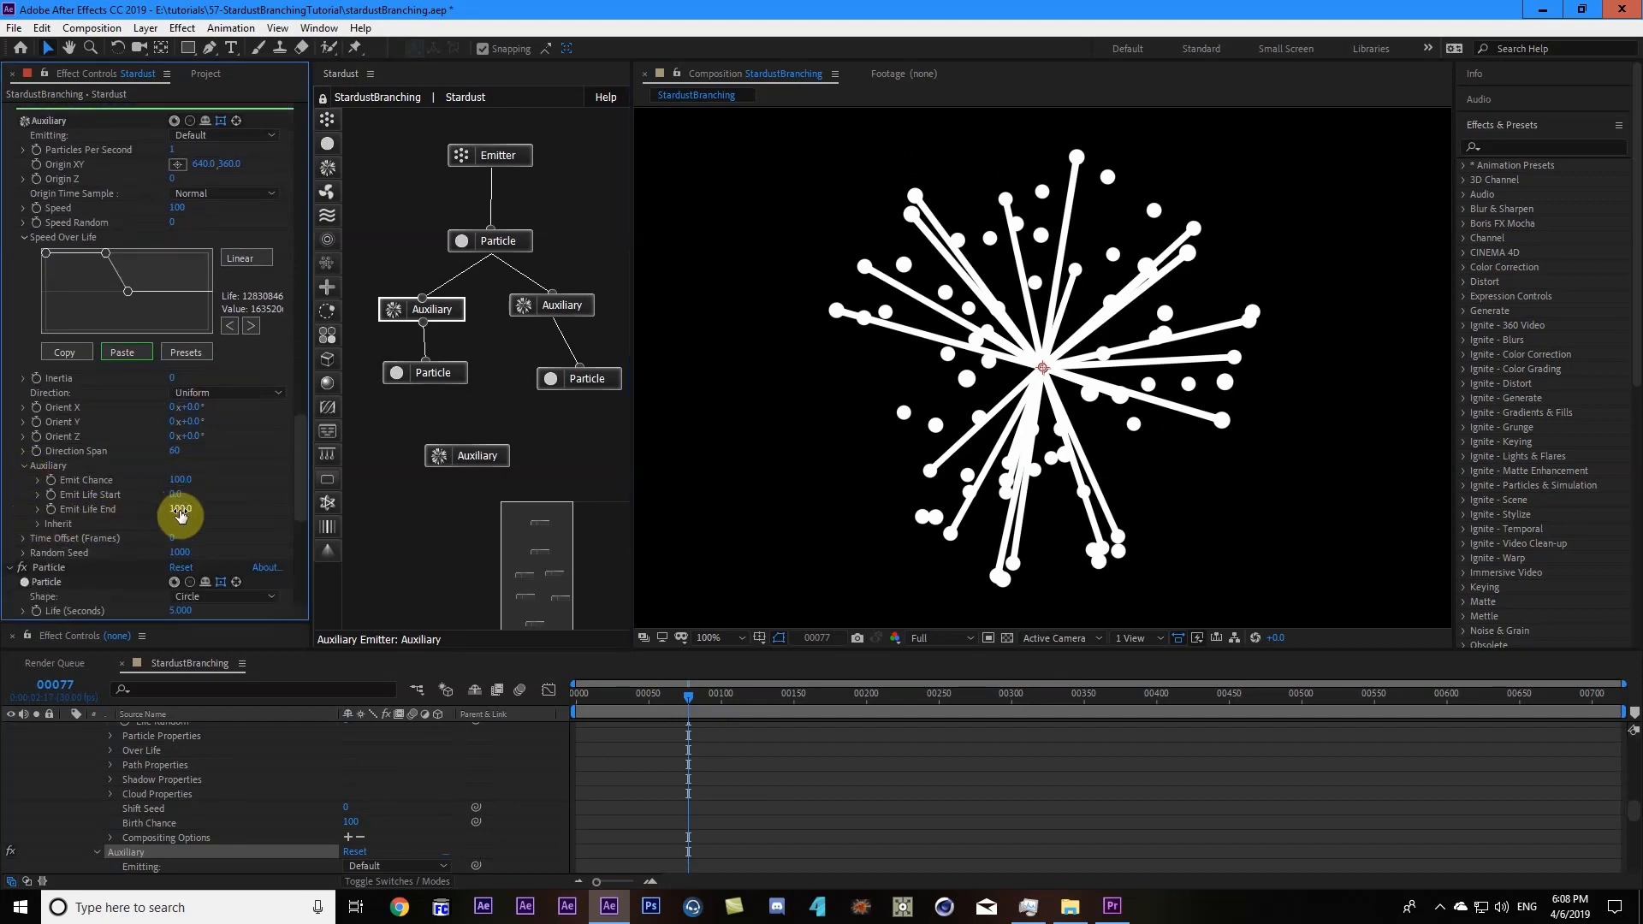
pyautogui.click(181, 511)
pyautogui.write('50')
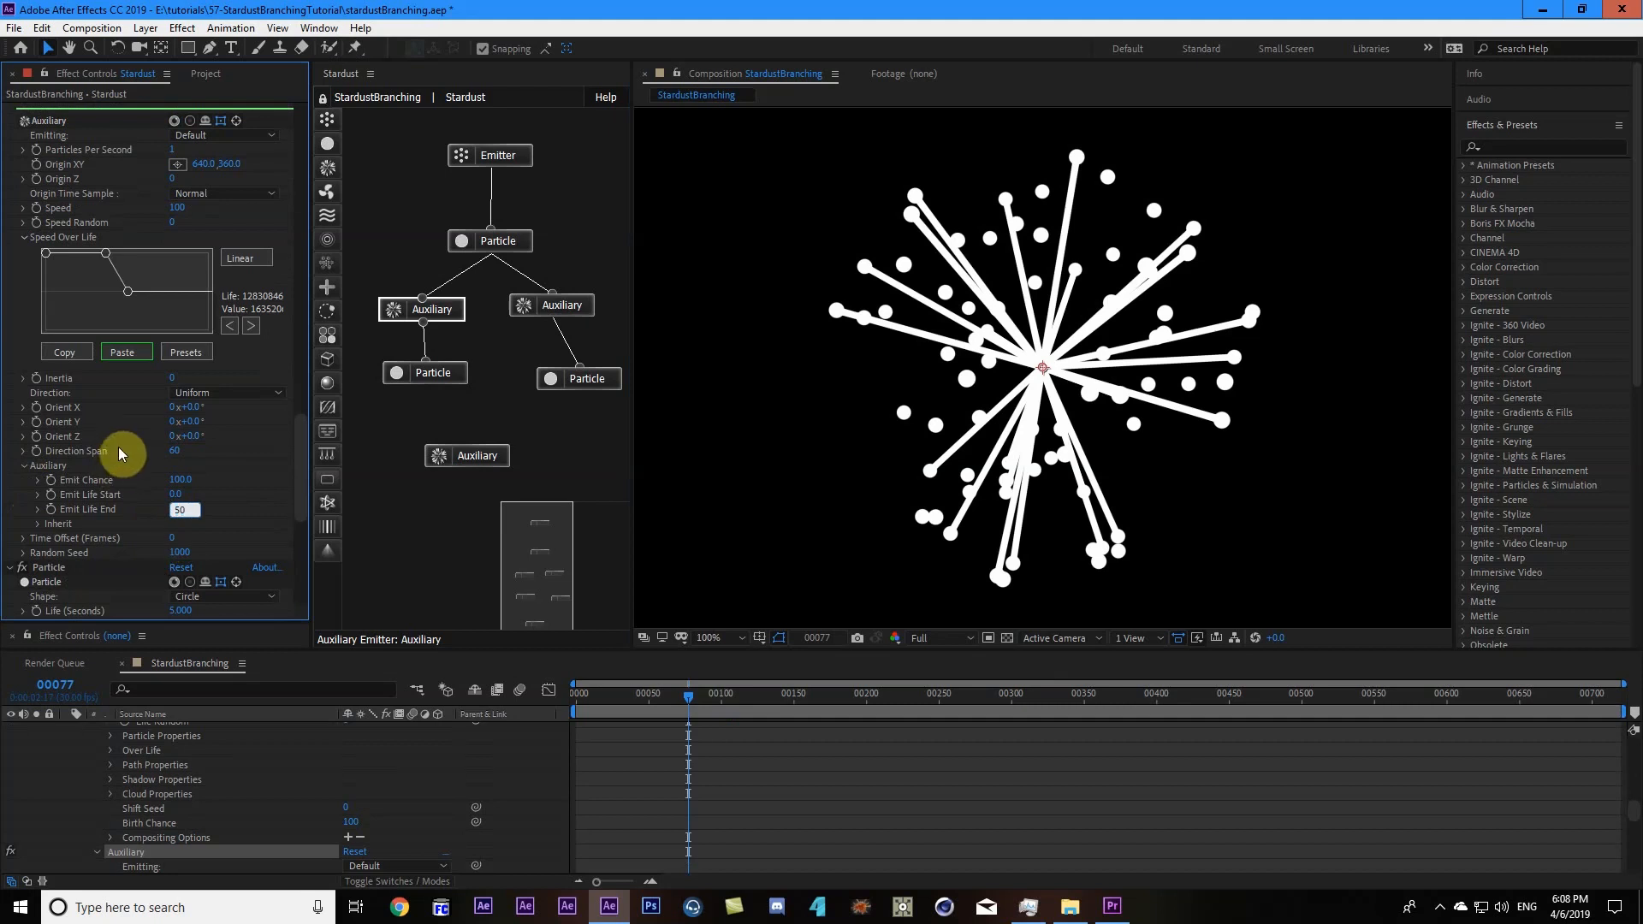
pyautogui.press('Return')
# Scrub from frame 99 to frame 107 to examine the emission, and review the left branch's Particle and Auxiliary settings.
pyautogui.moveTo(695, 695); pyautogui.dragTo(720, 691)
pyautogui.click(840, 323)
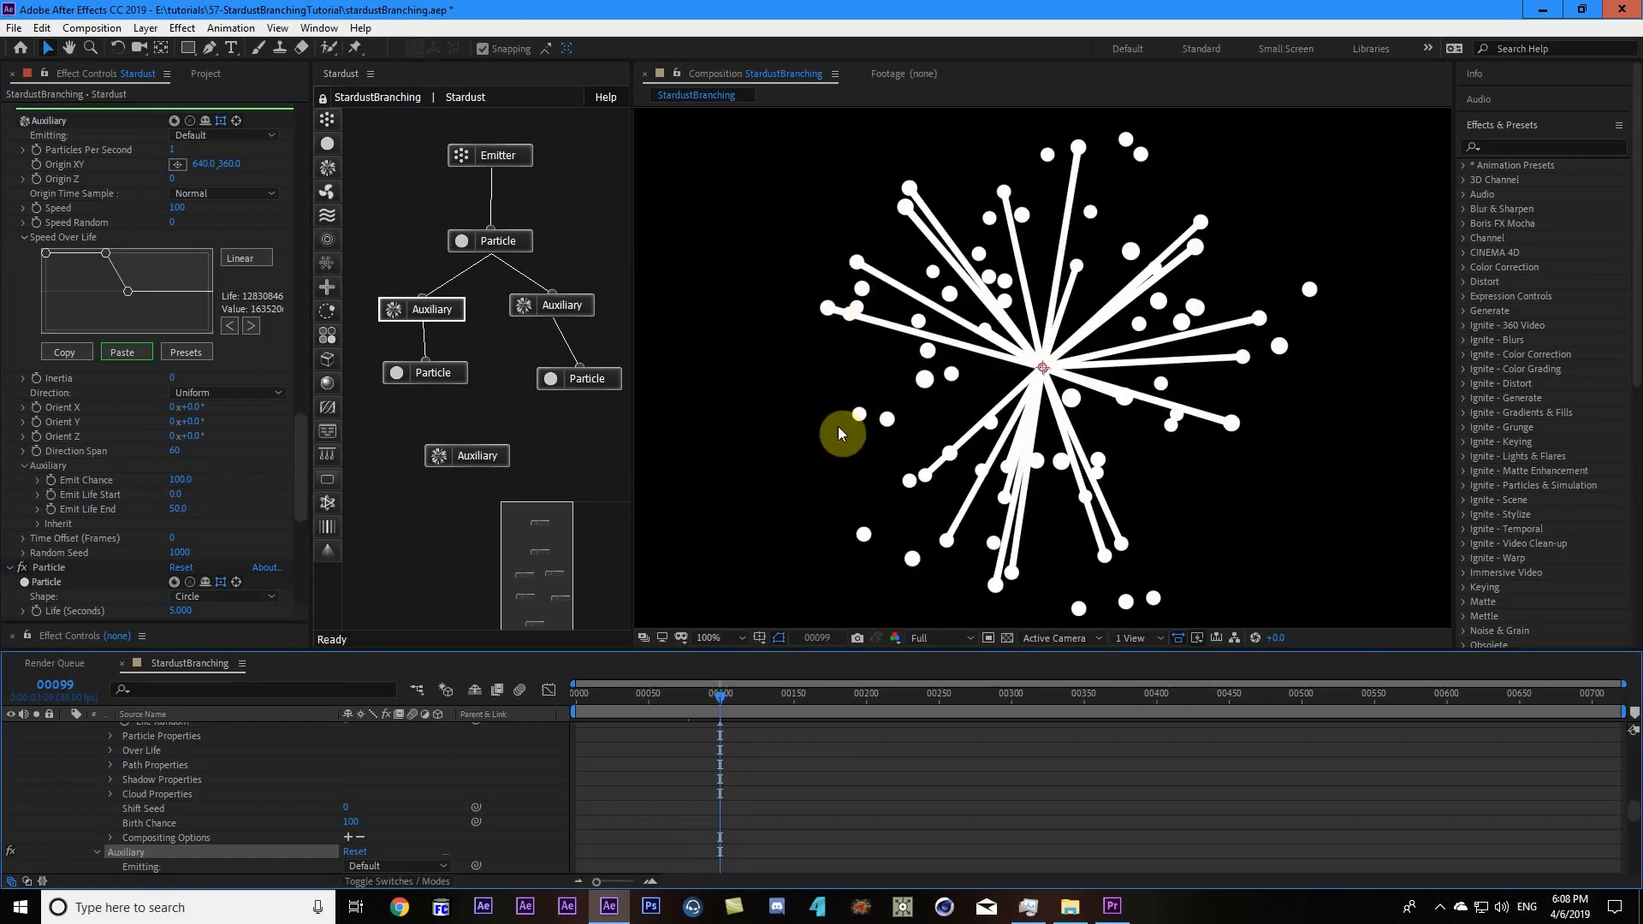
pyautogui.moveTo(728, 702)
pyautogui.mouseDown()
pyautogui.moveTo(777, 695)
pyautogui.moveTo(733, 700)
pyautogui.mouseUp()
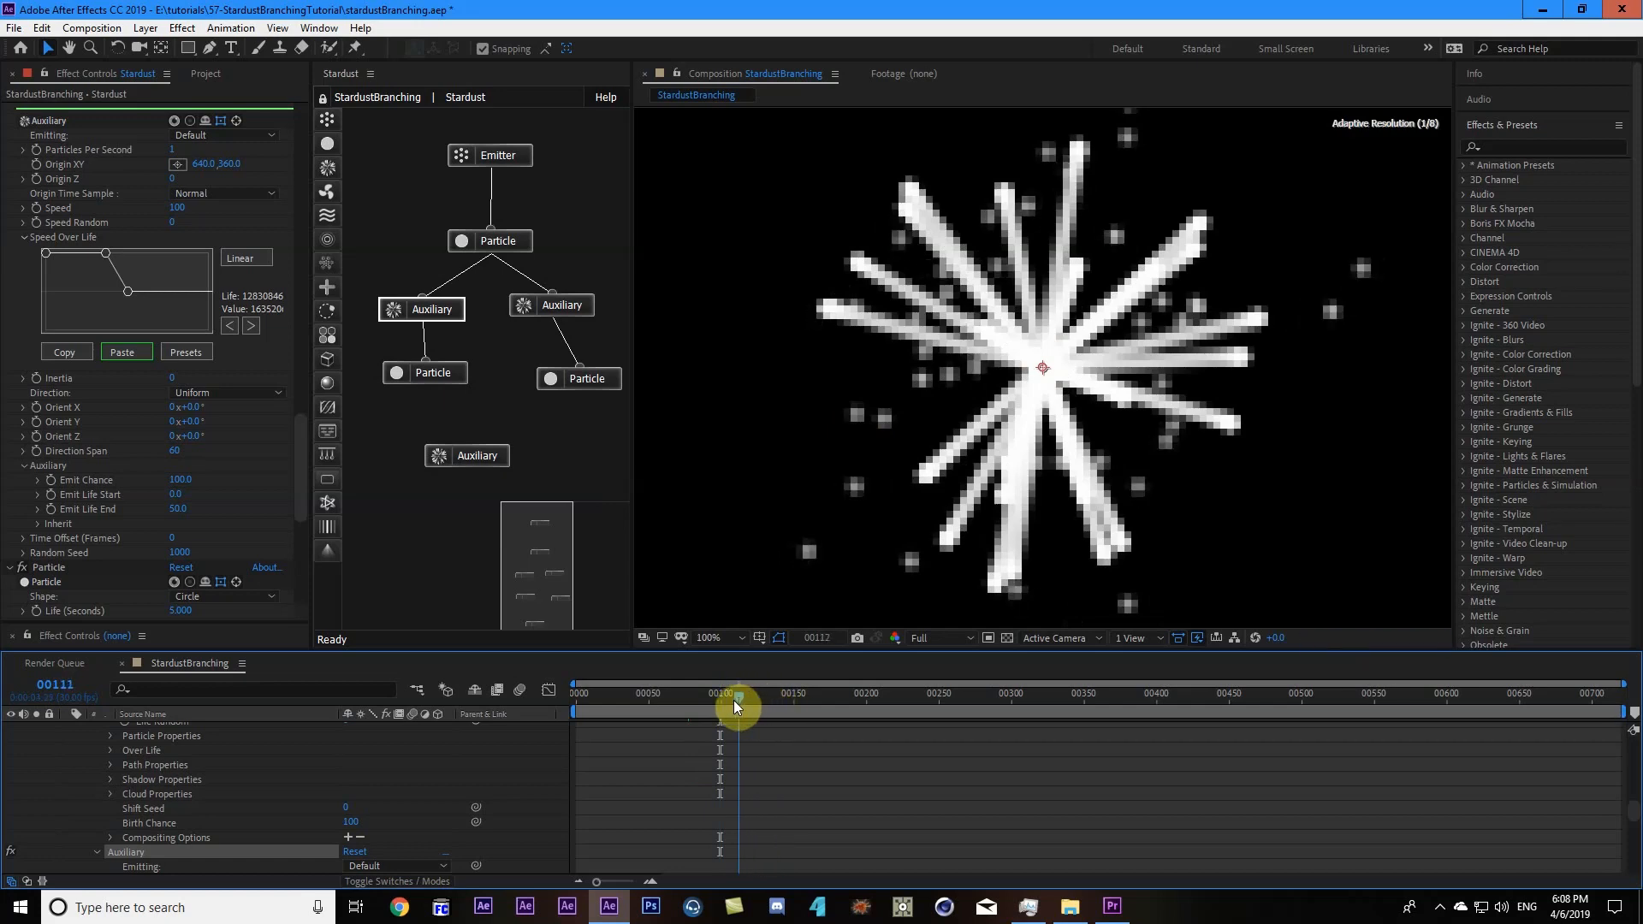
pyautogui.click(458, 381)
pyautogui.scroll(-5, 229, 524)
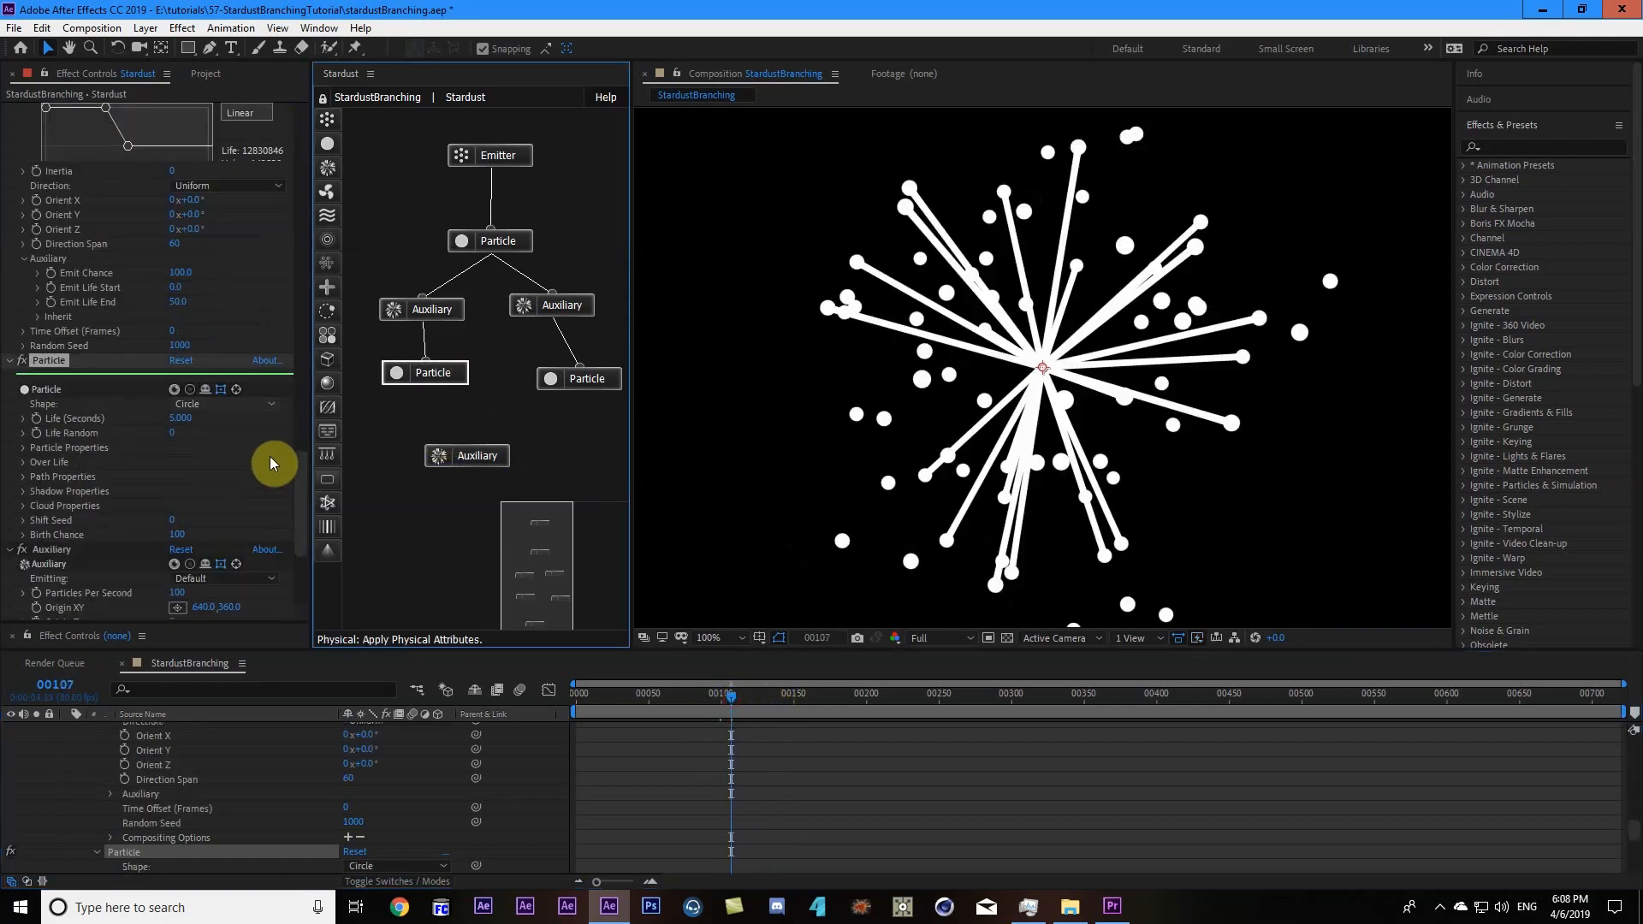
pyautogui.click(431, 312)
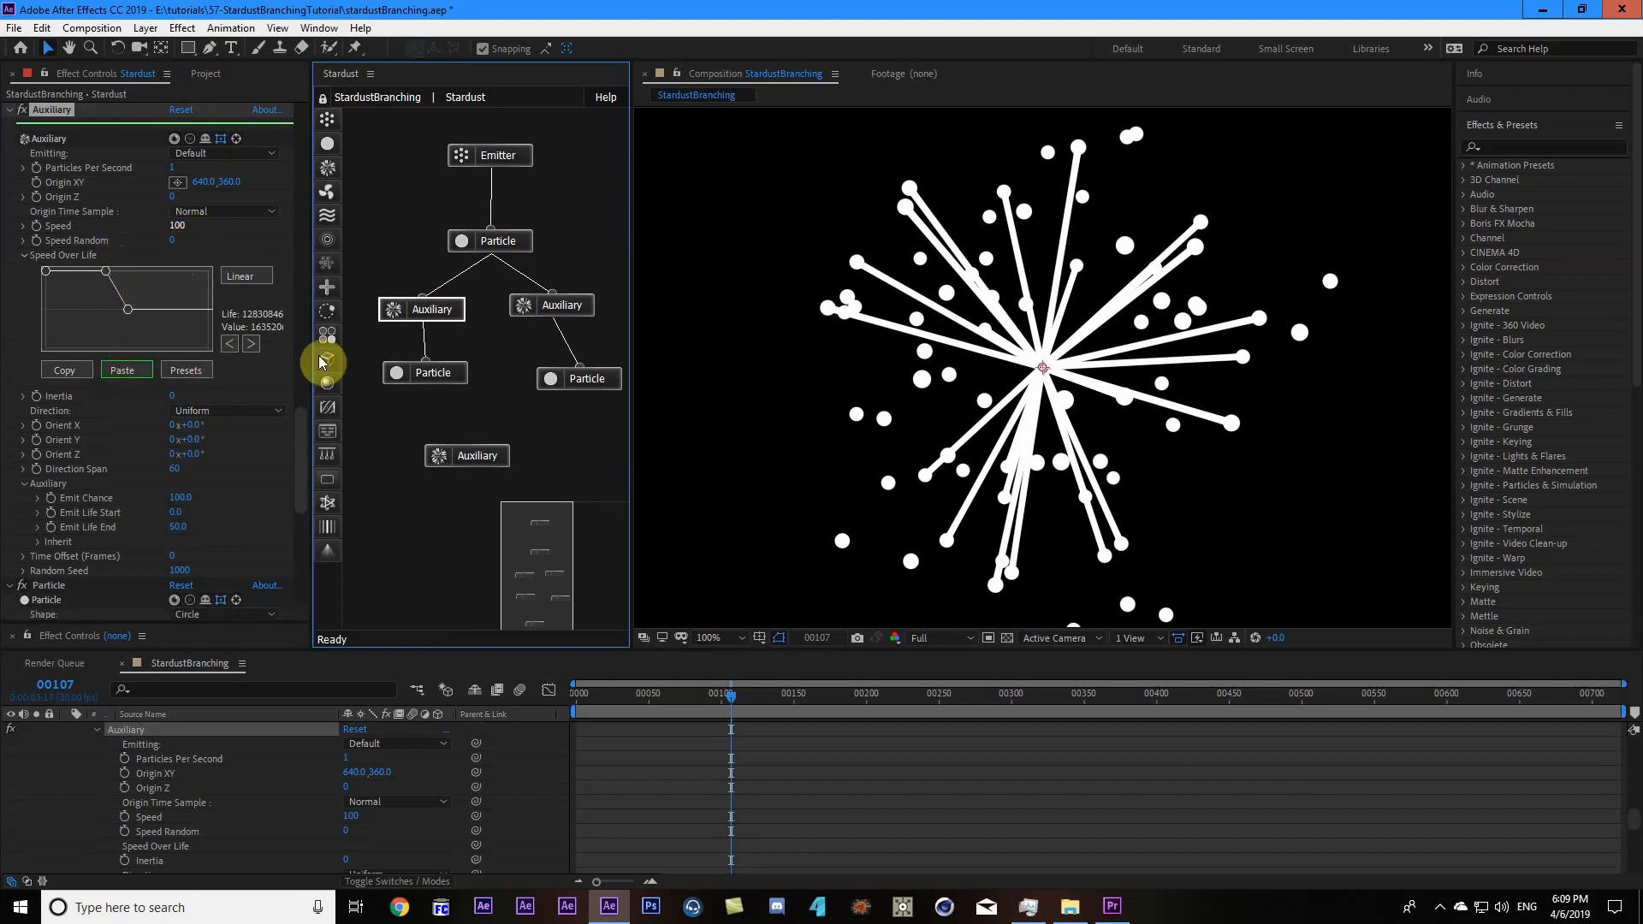
# Connect the loose Auxiliary node under the left branch's Particle node and attach a new Particle node beneath it.
pyautogui.click(487, 460)
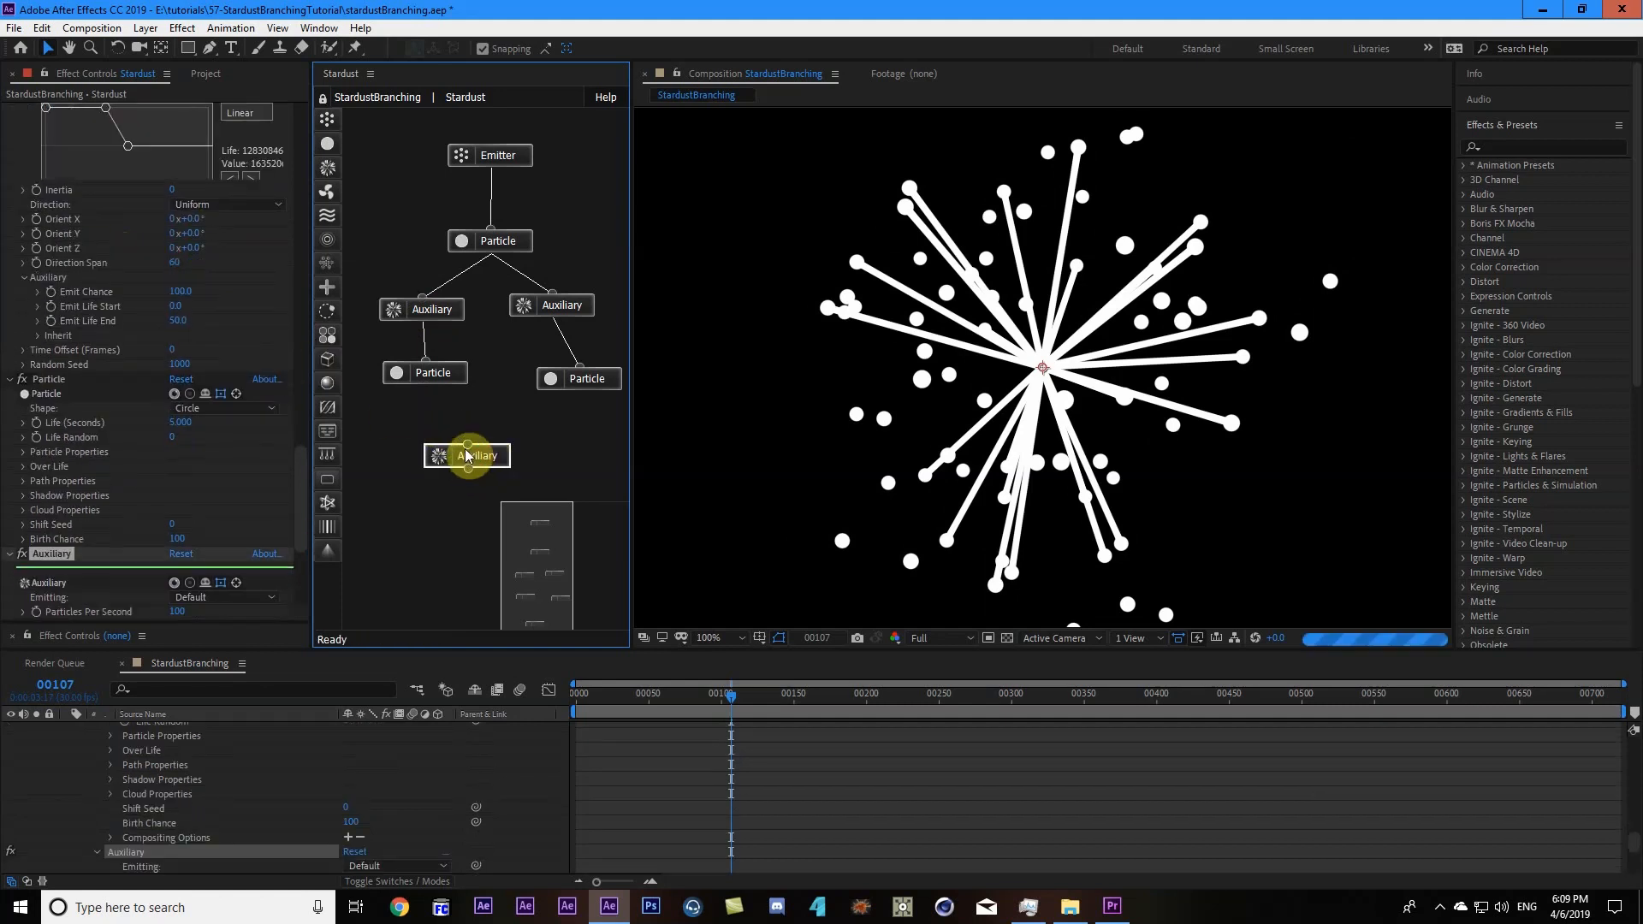
pyautogui.moveTo(429, 388); pyautogui.dragTo(424, 378)
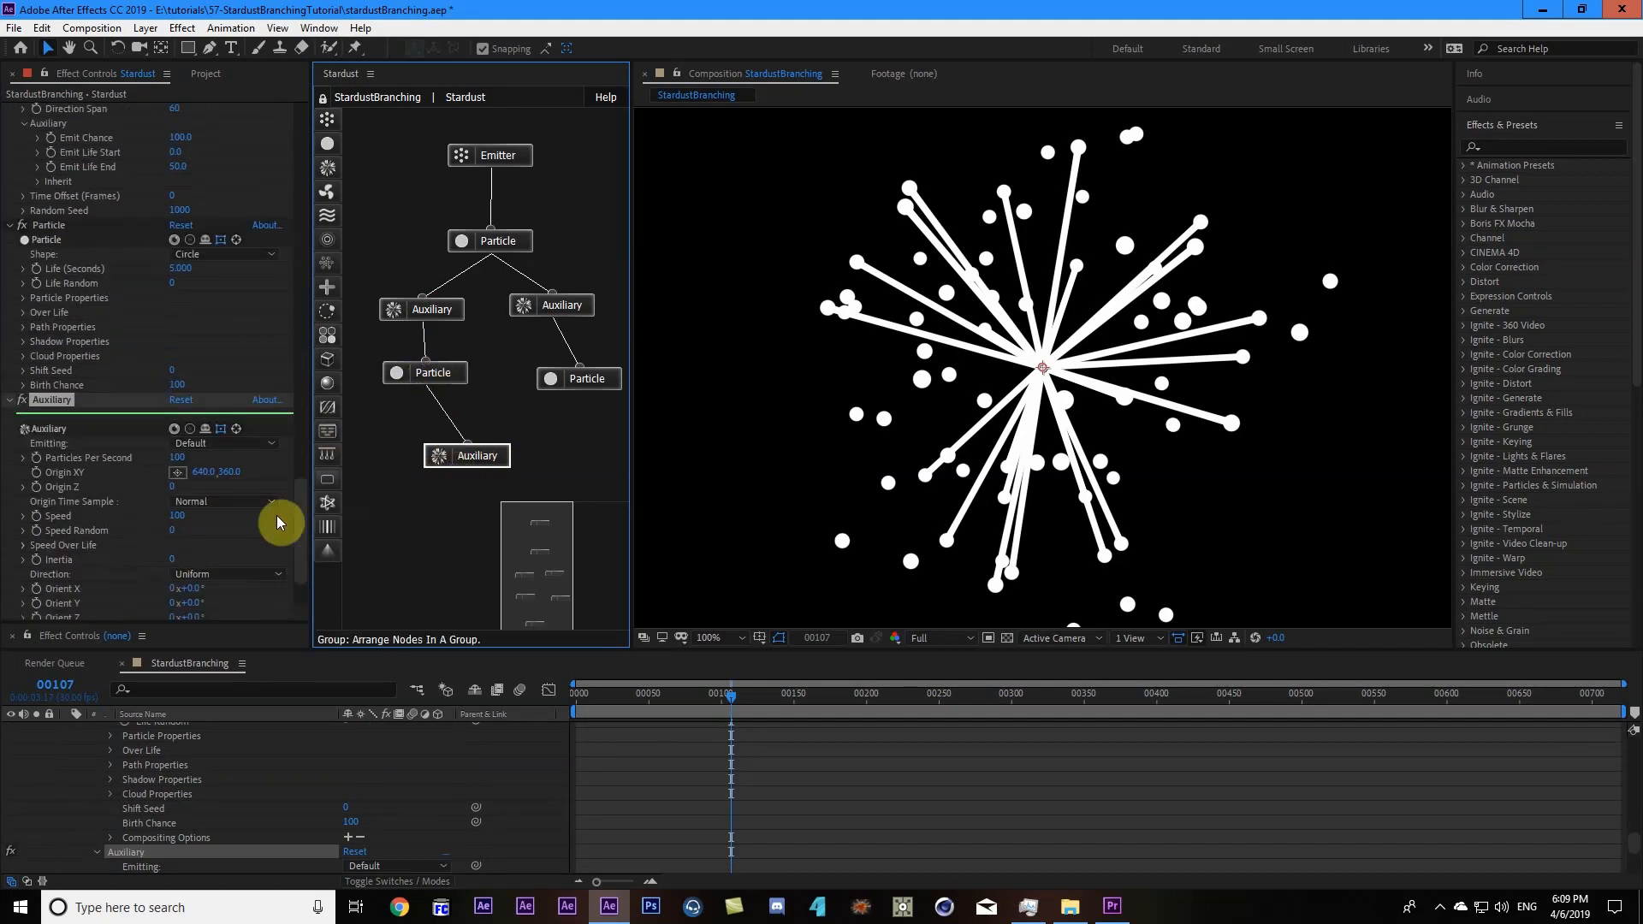
pyautogui.moveTo(323, 150); pyautogui.dragTo(546, 593)
pyautogui.moveTo(524, 412); pyautogui.dragTo(527, 424)
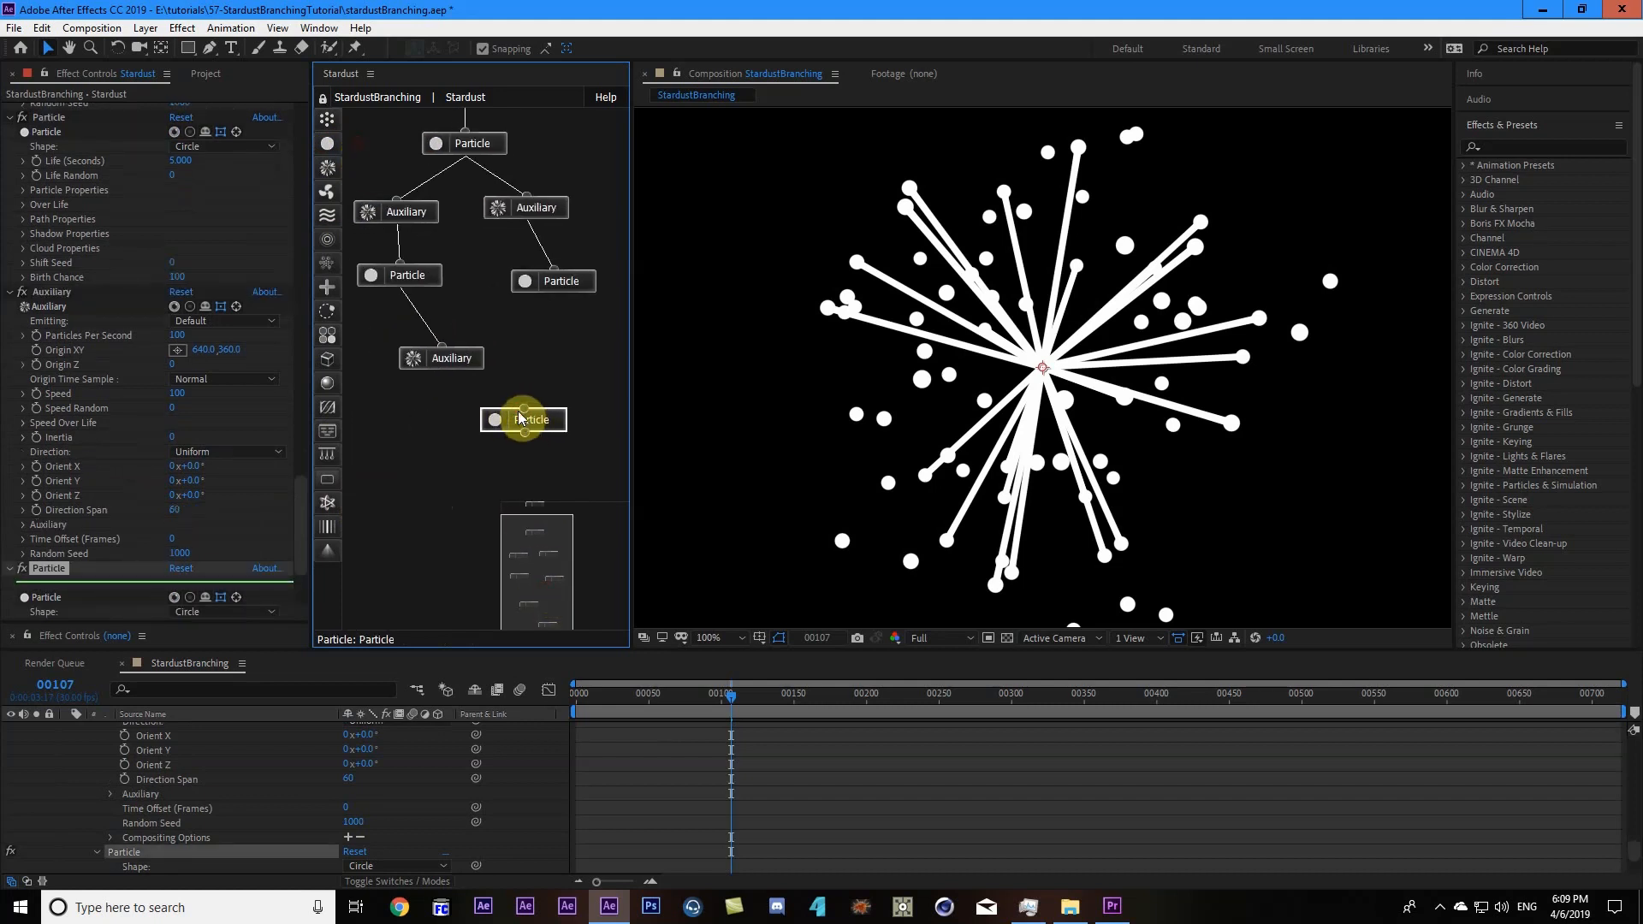
pyautogui.moveTo(434, 363); pyautogui.dragTo(433, 362)
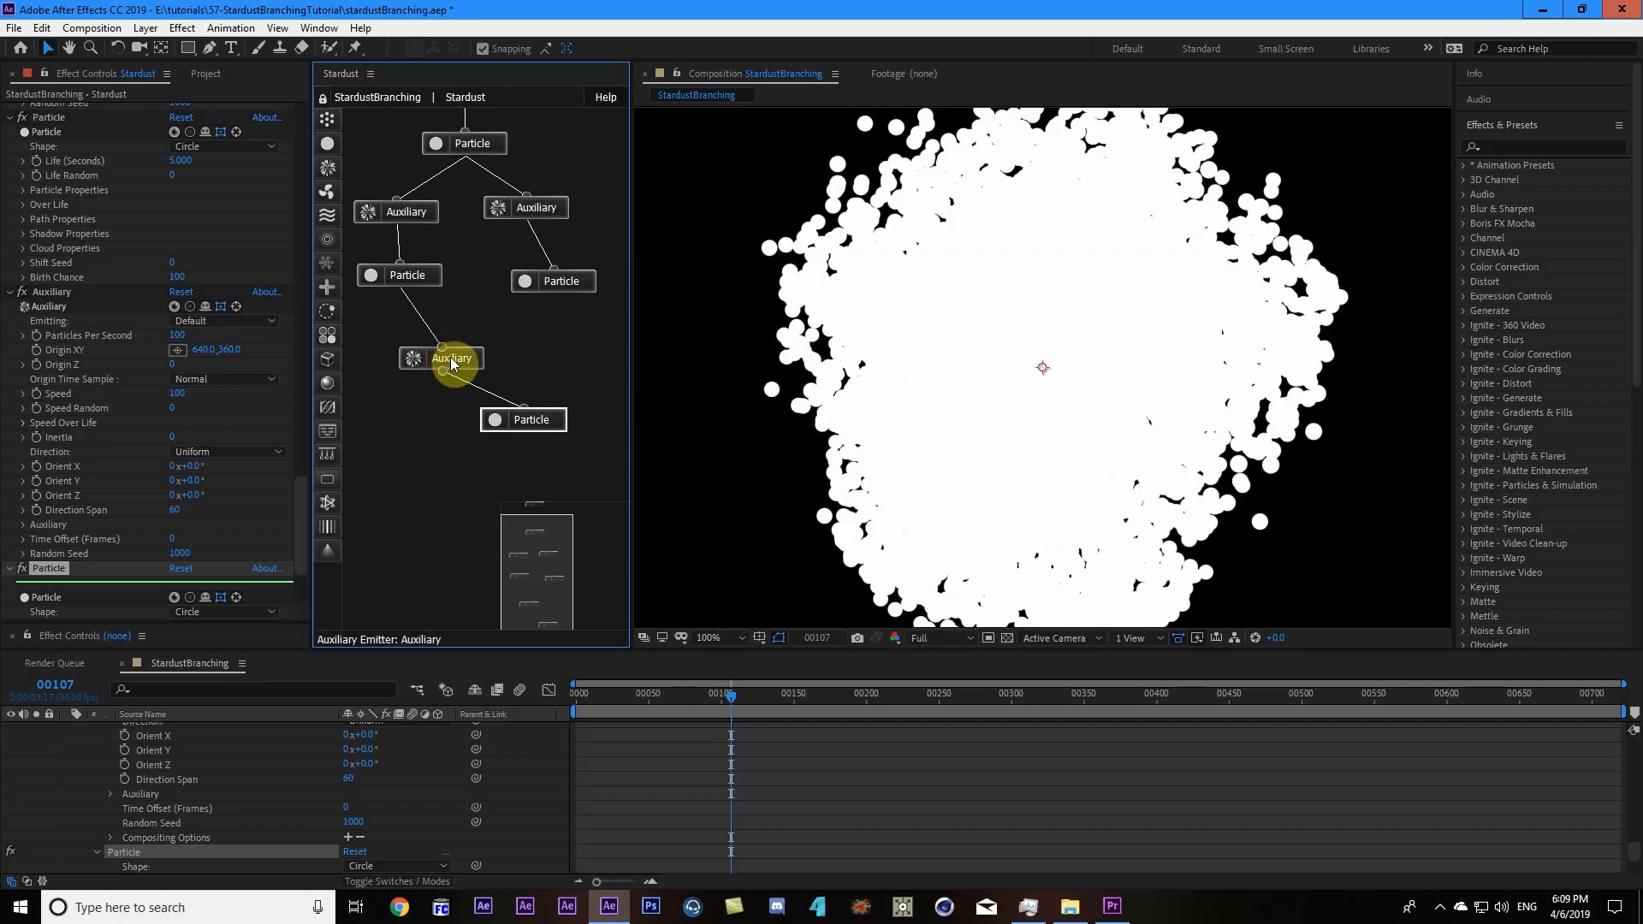
# Set the Speed of the lowest Auxiliary node to 0.
pyautogui.click(445, 359)
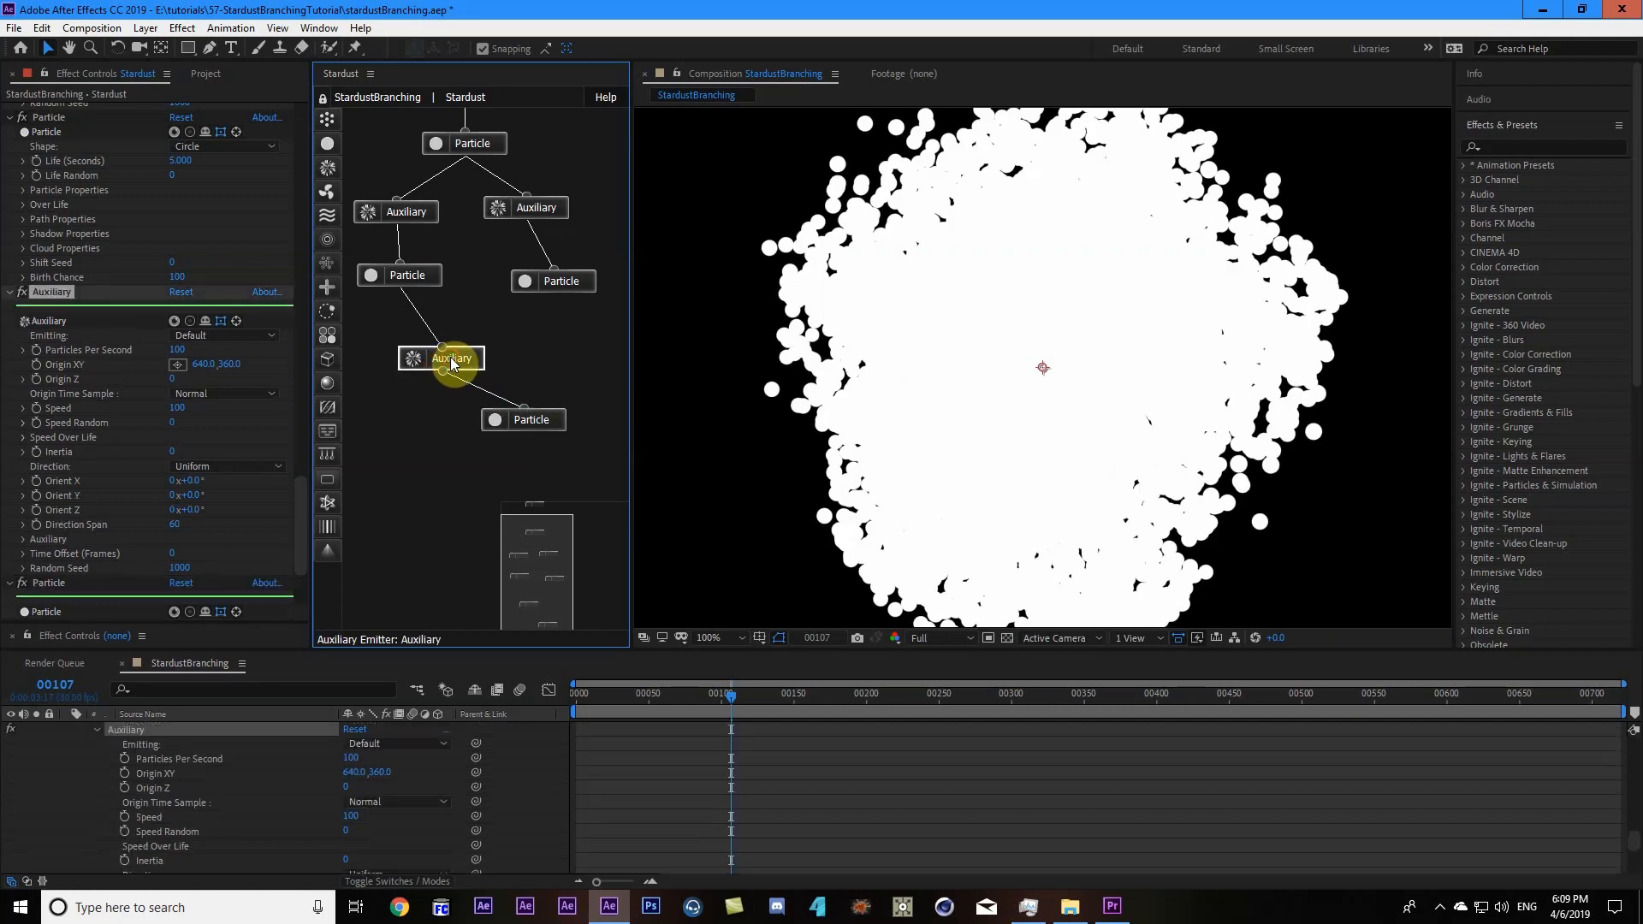
pyautogui.click(181, 408)
pyautogui.write('0')
pyautogui.press('Return')
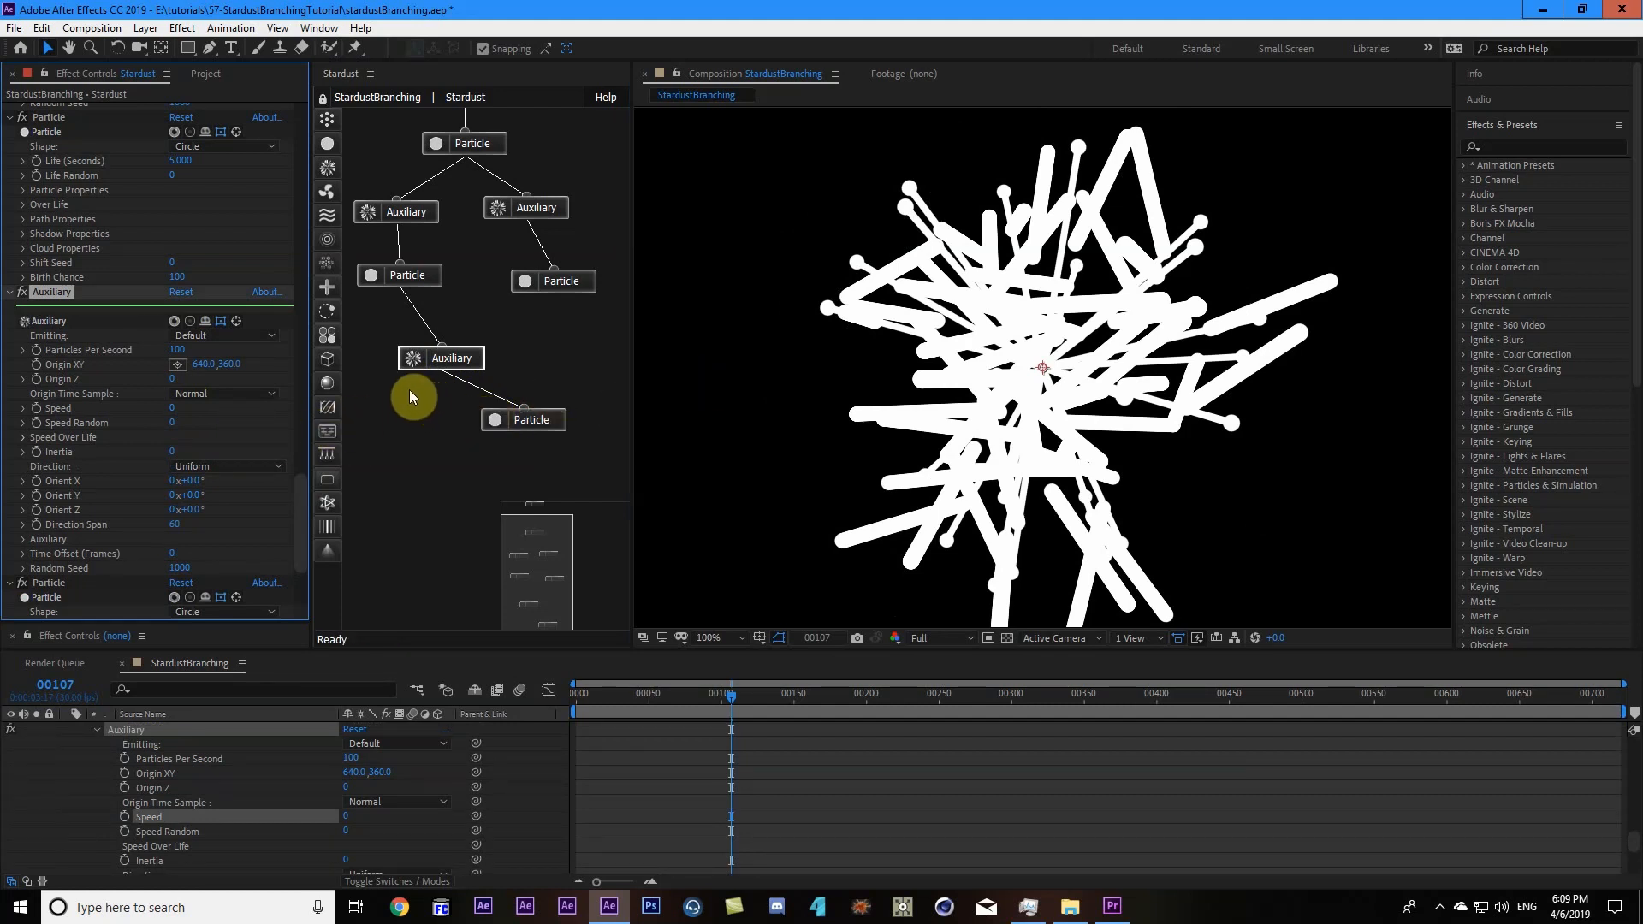
# Set the lowest Particle node's Size to 5 pixels, and refine it to 3 pixels.
pyautogui.click(526, 420)
pyautogui.scroll(-2, 35, 565)
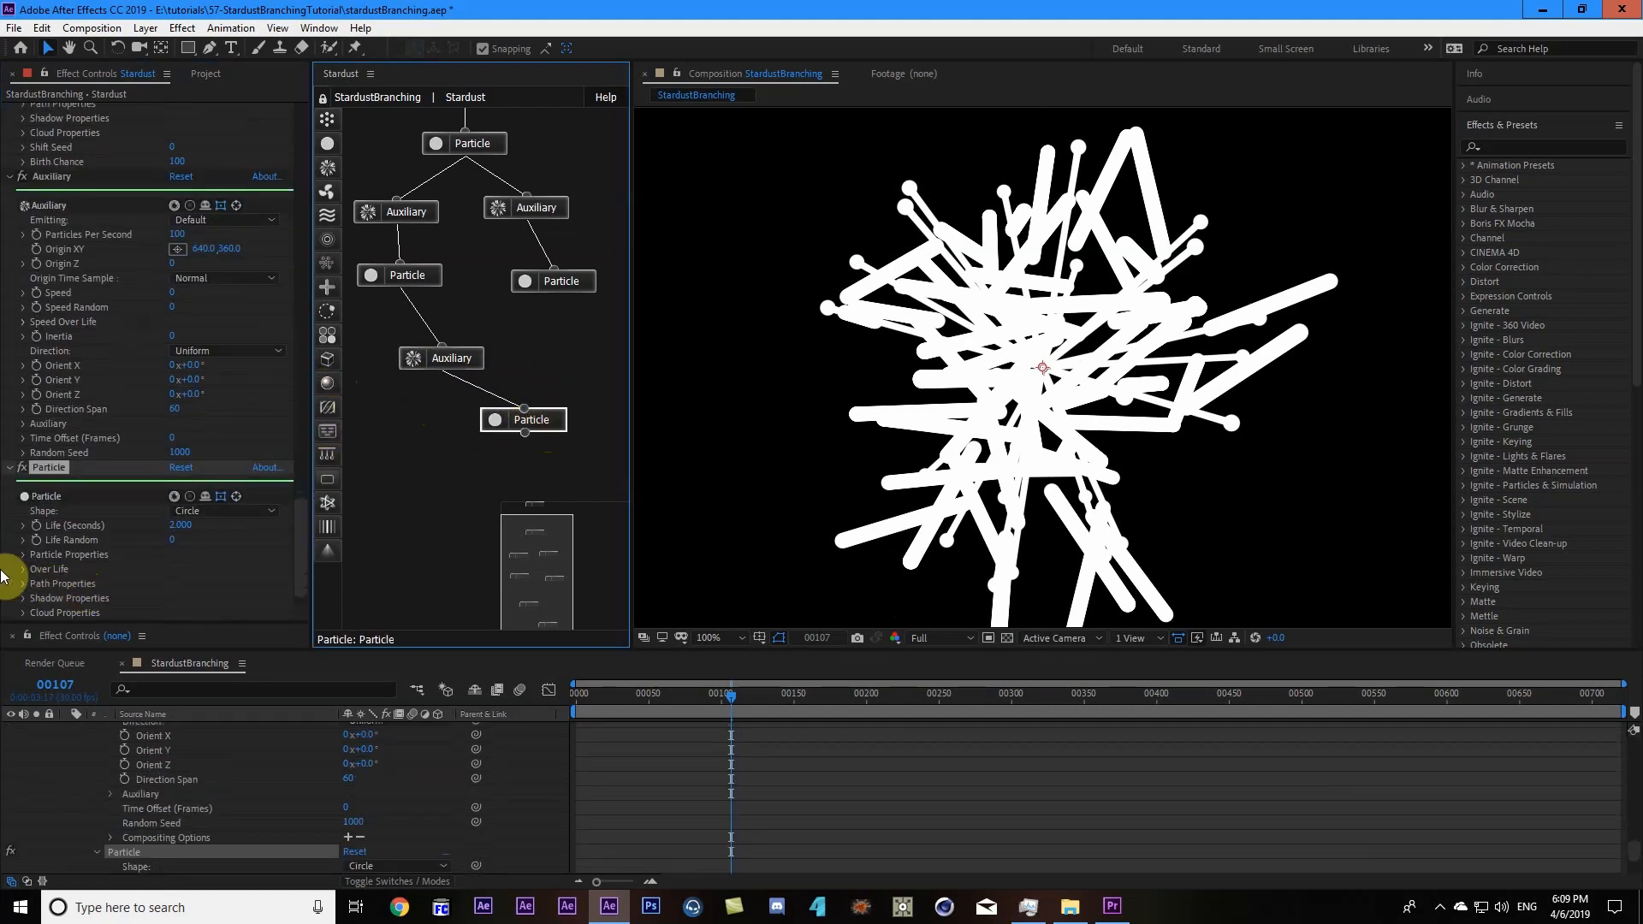
pyautogui.scroll(-1, 19, 539)
pyautogui.click(19, 528)
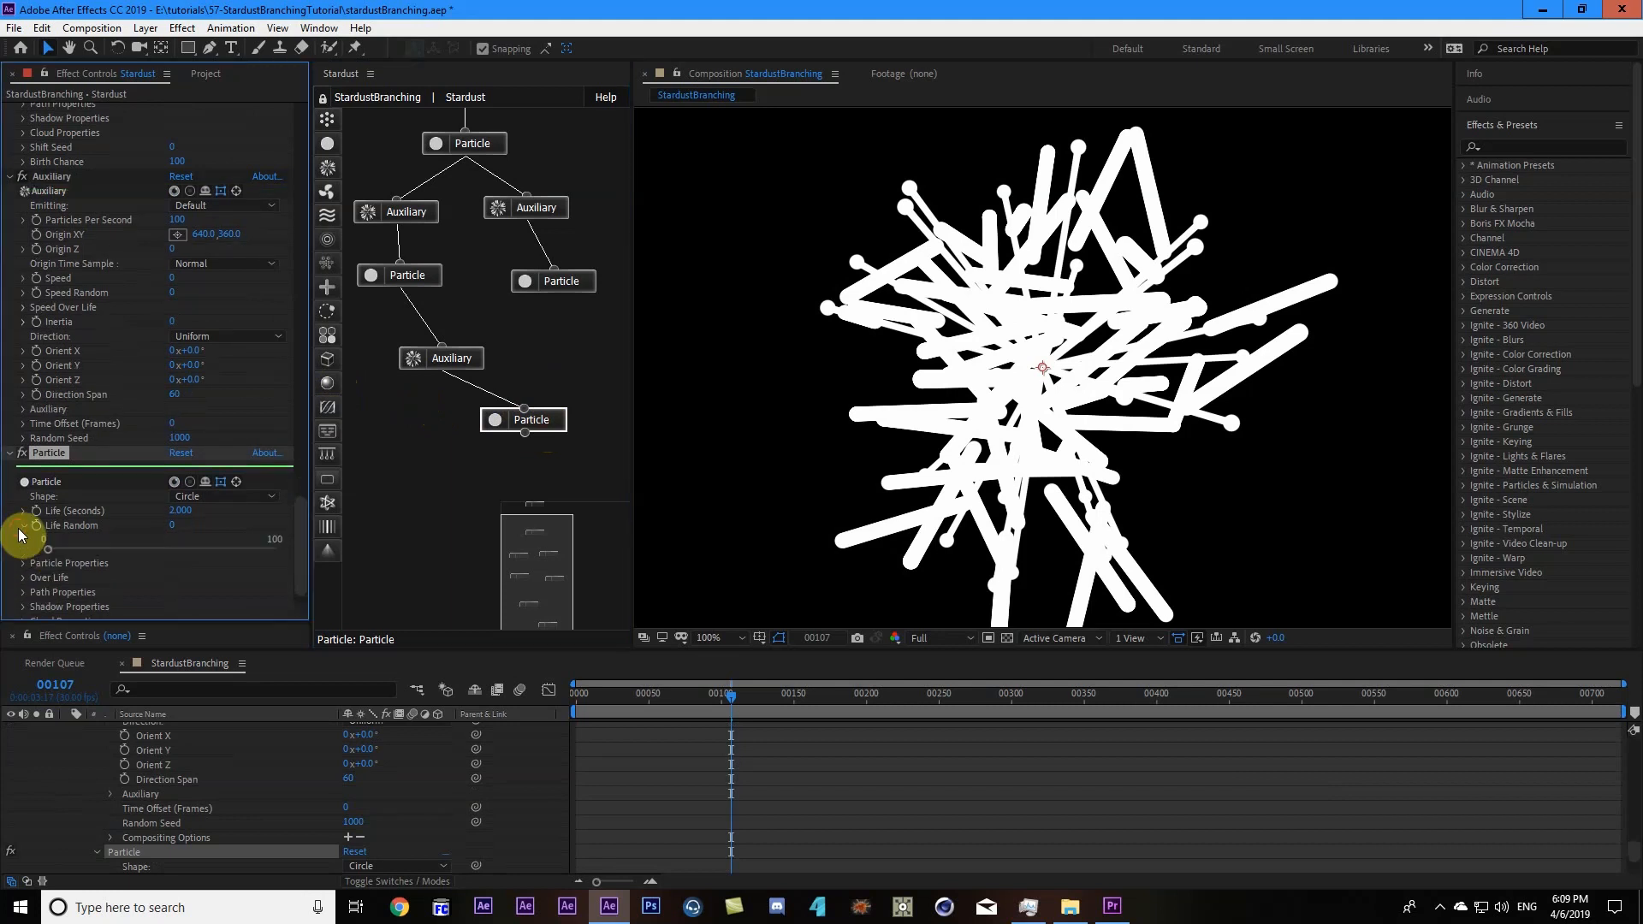
pyautogui.click(22, 525)
pyautogui.click(23, 540)
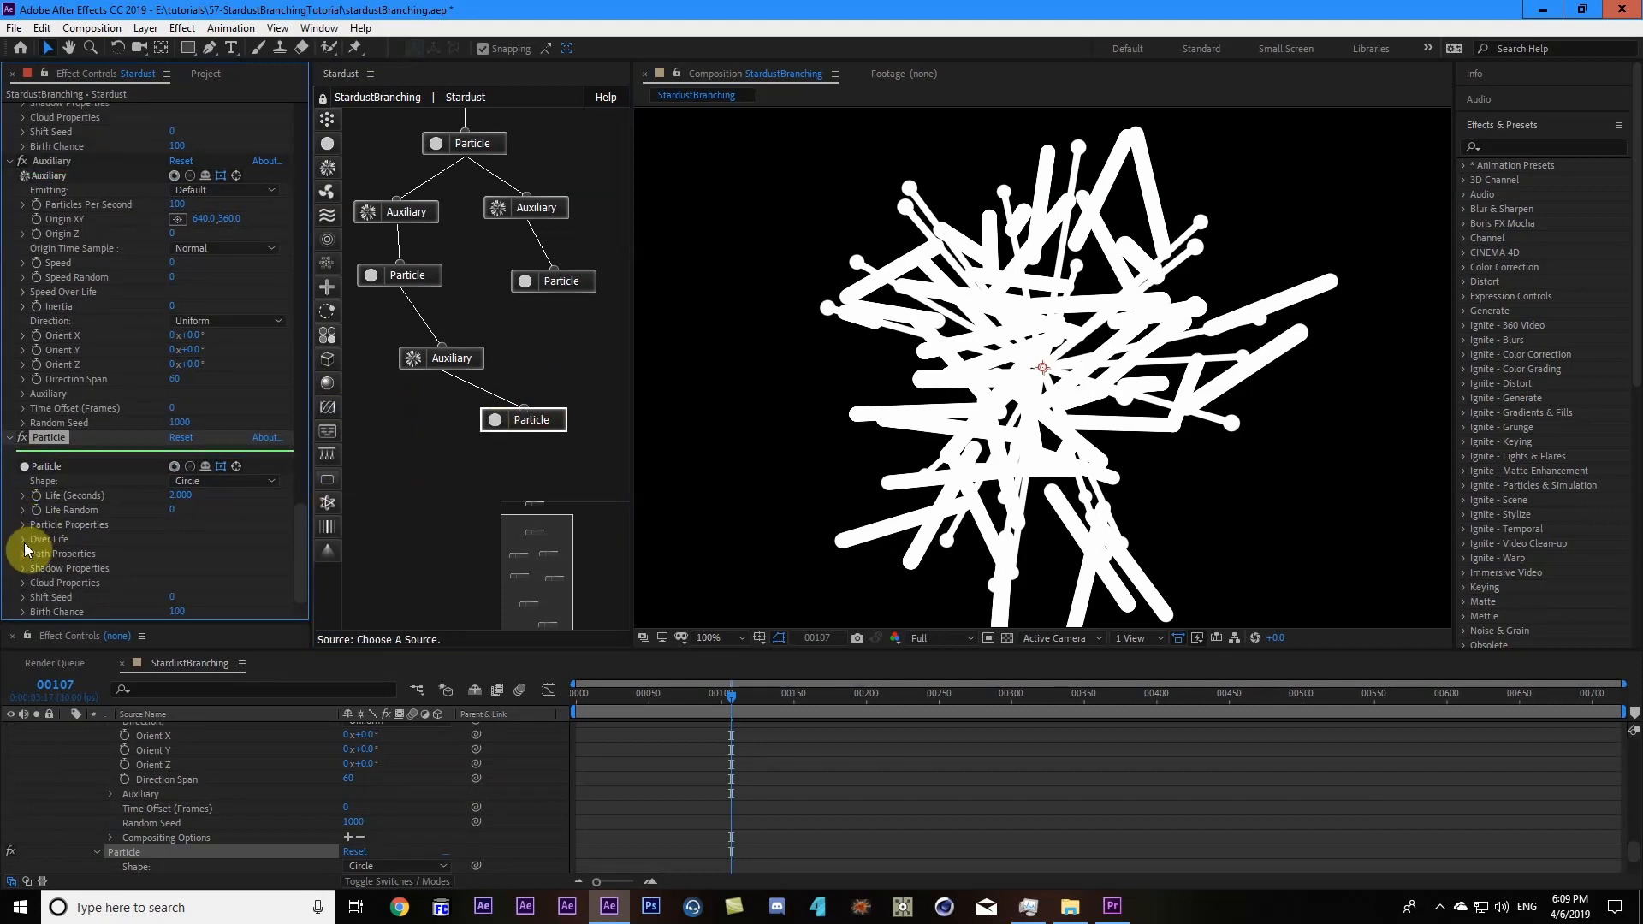
pyautogui.scroll(-5, 26, 543)
pyautogui.click(174, 452)
pyautogui.write('5')
pyautogui.press('Return')
pyautogui.click(173, 452)
pyautogui.write('3')
pyautogui.press('Return')
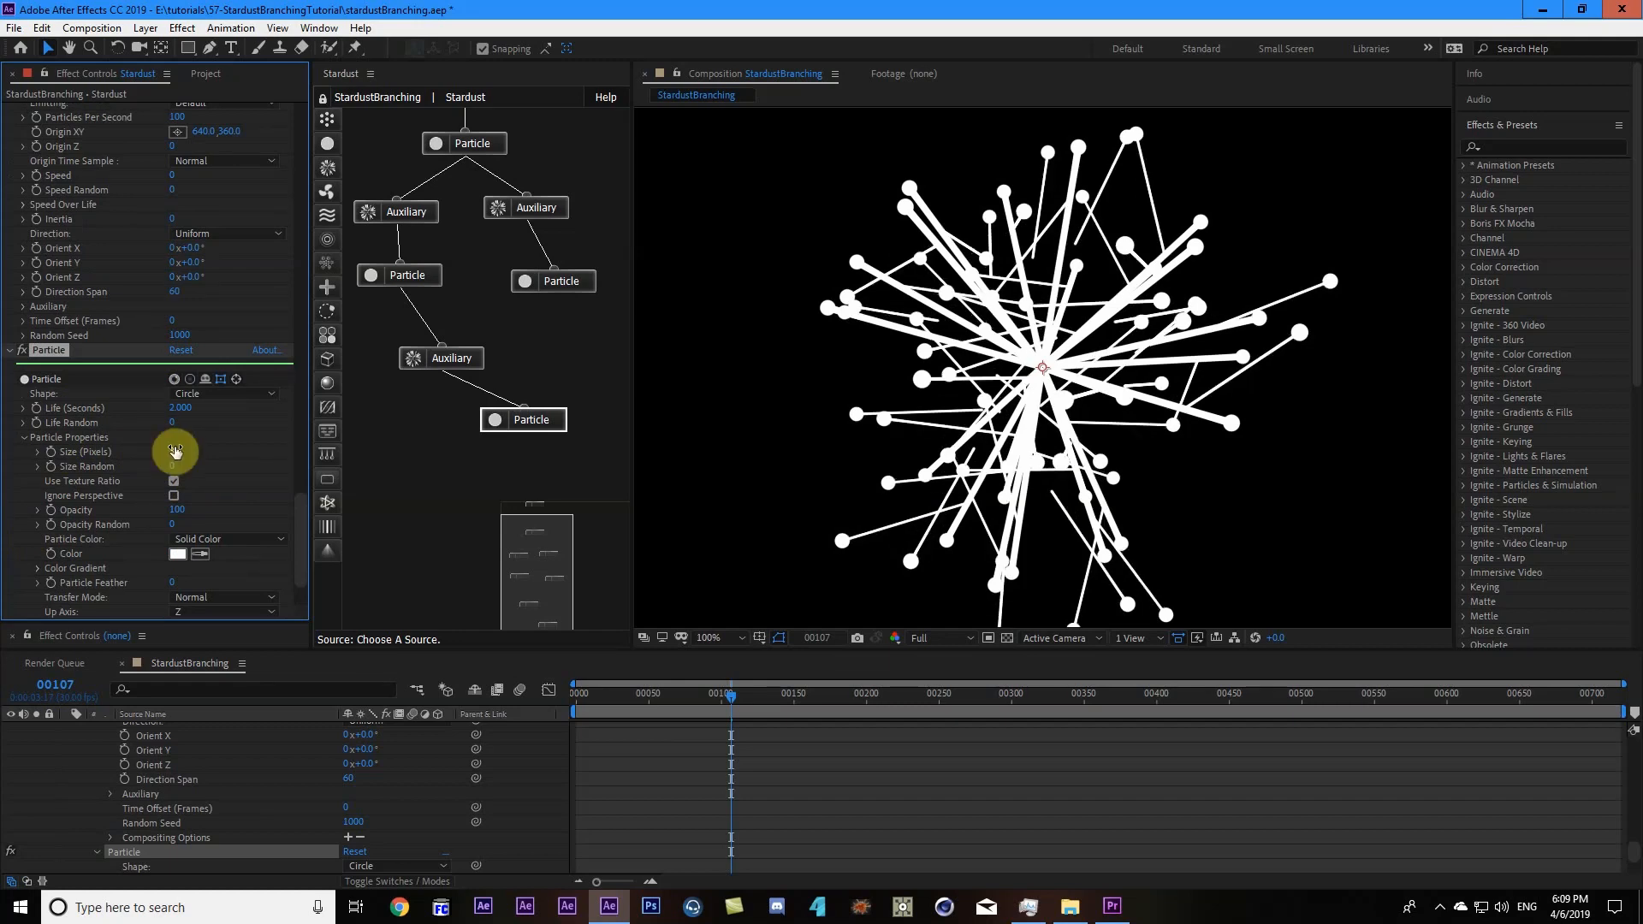
# Set the Size of the Particle node under the left Auxiliary to 8 pixels.
pyautogui.click(413, 277)
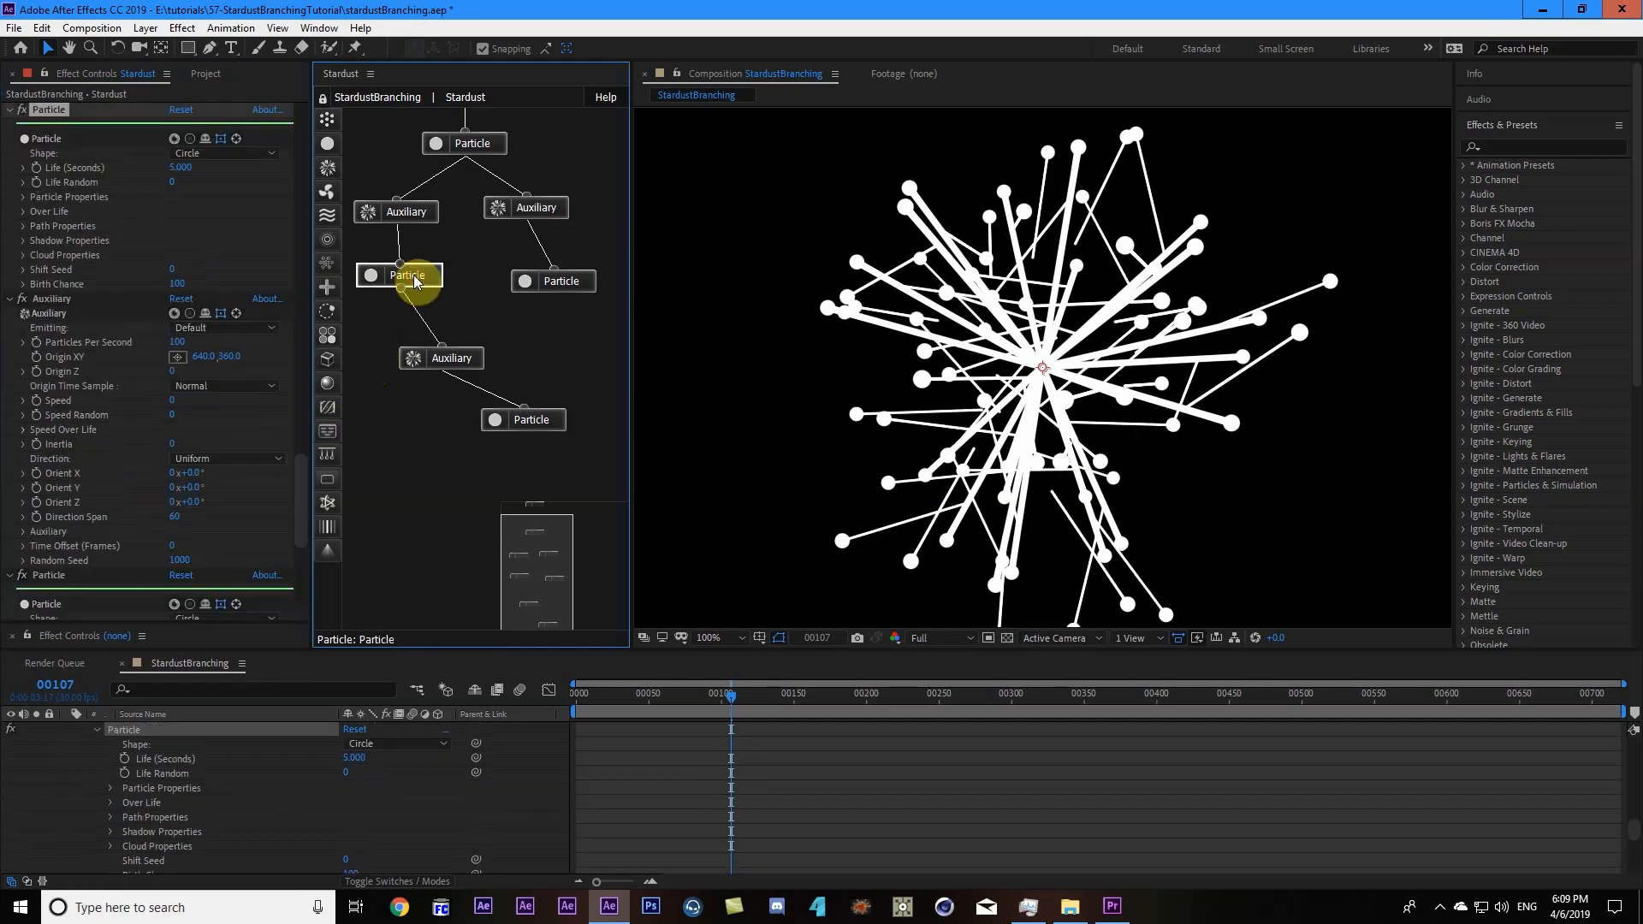
pyautogui.scroll(-4, 179, 385)
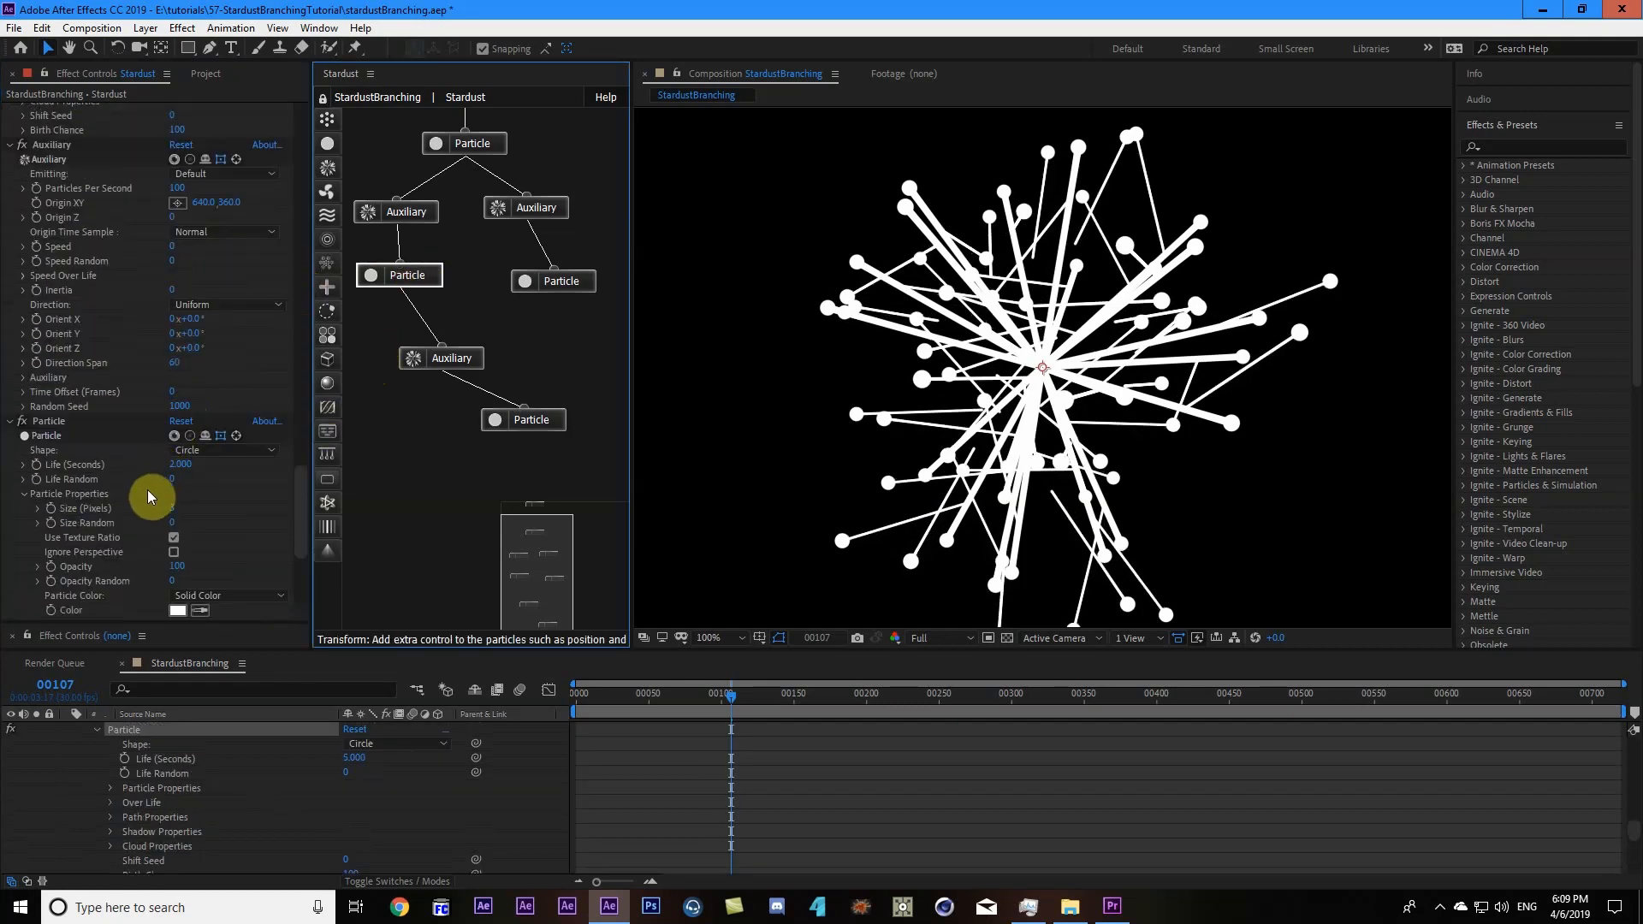
pyautogui.scroll(6, 167, 411)
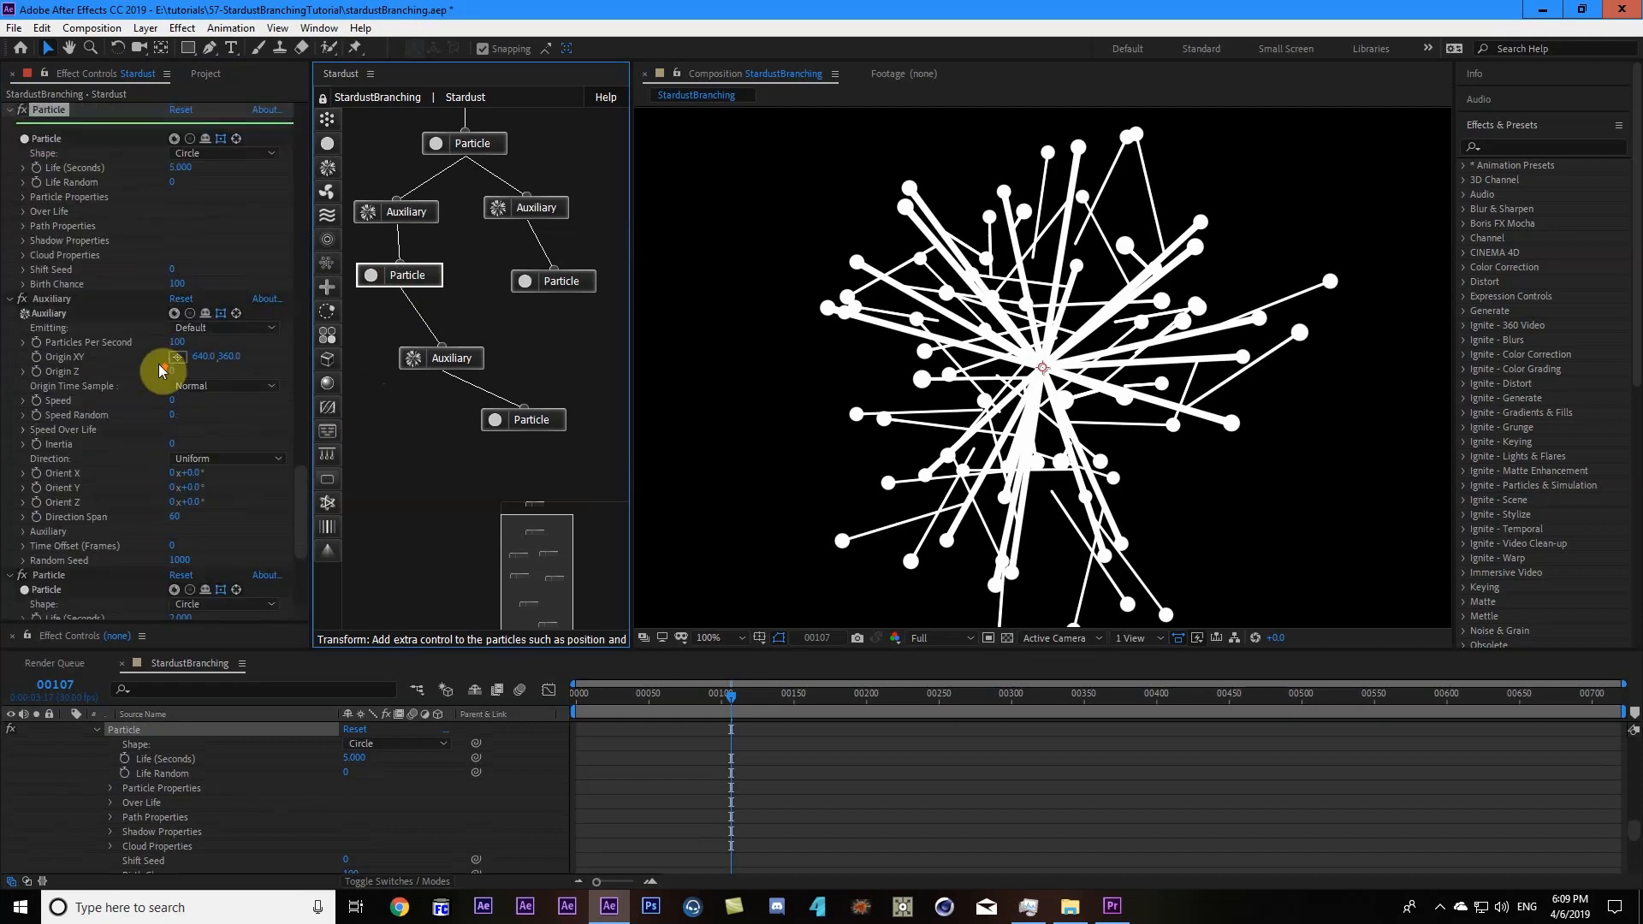
pyautogui.click(24, 274)
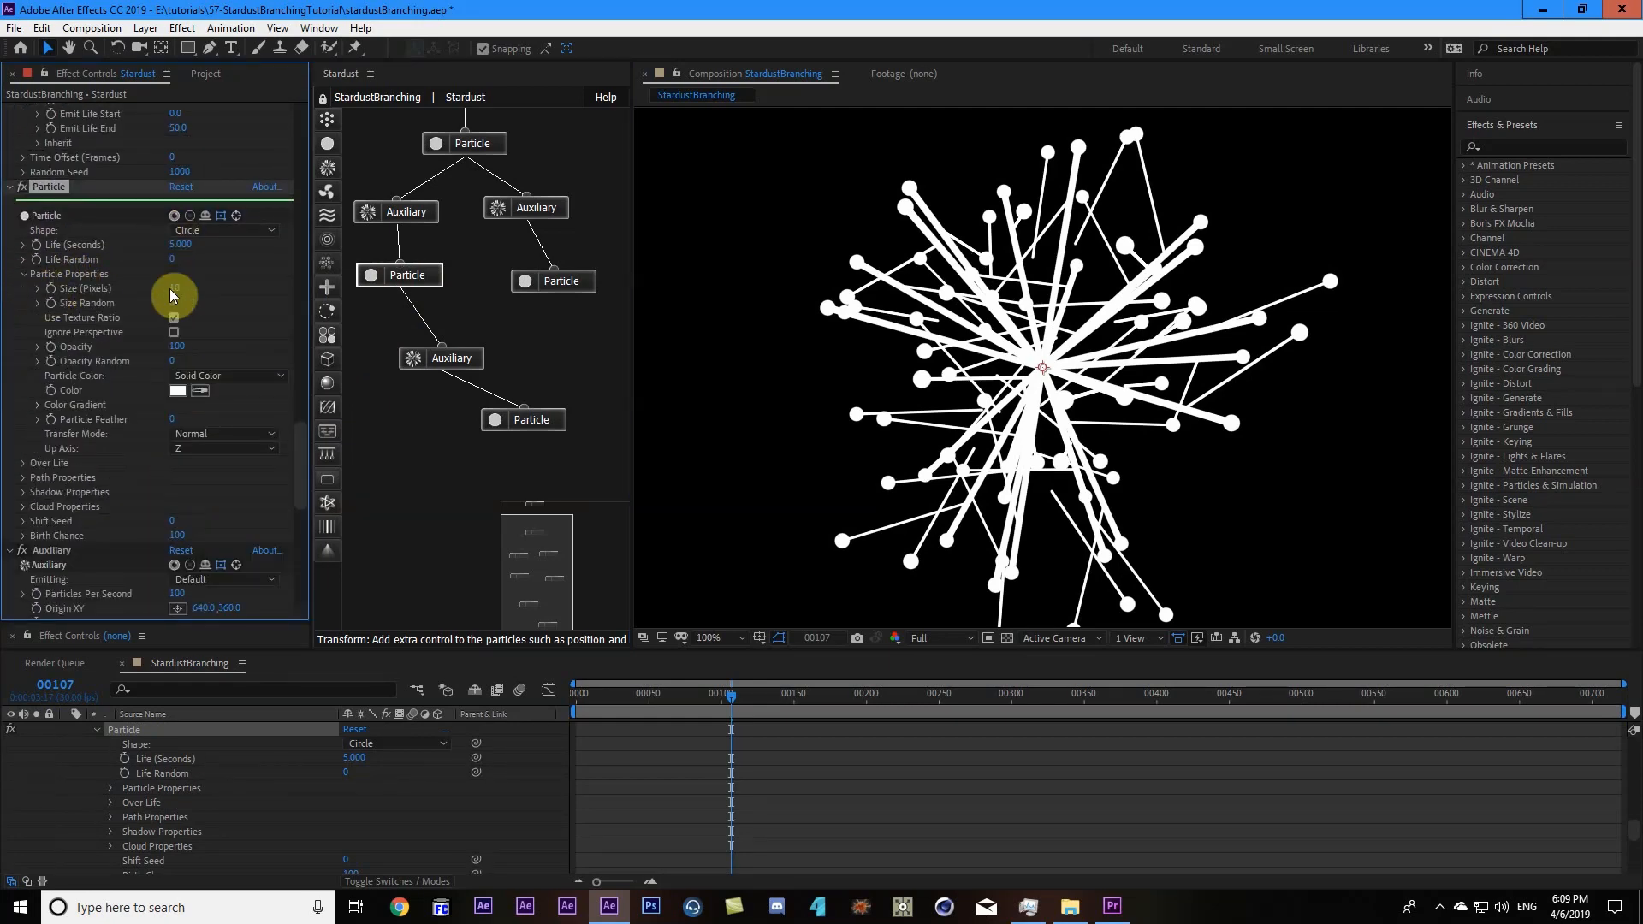
pyautogui.click(180, 289)
pyautogui.write('8')
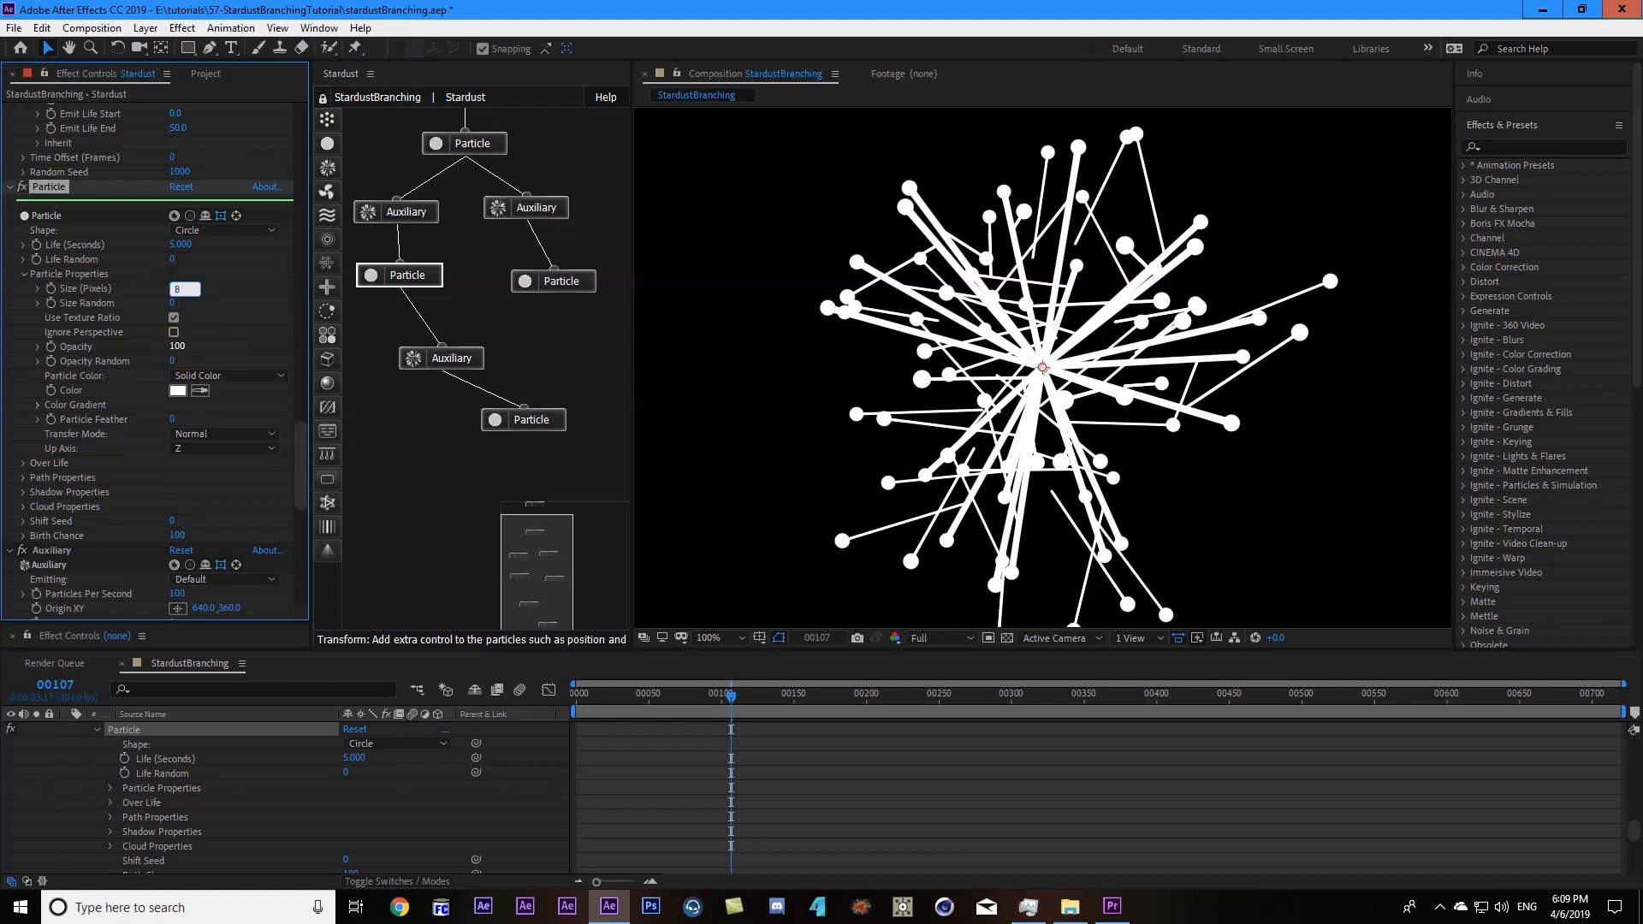
pyautogui.press('Return')
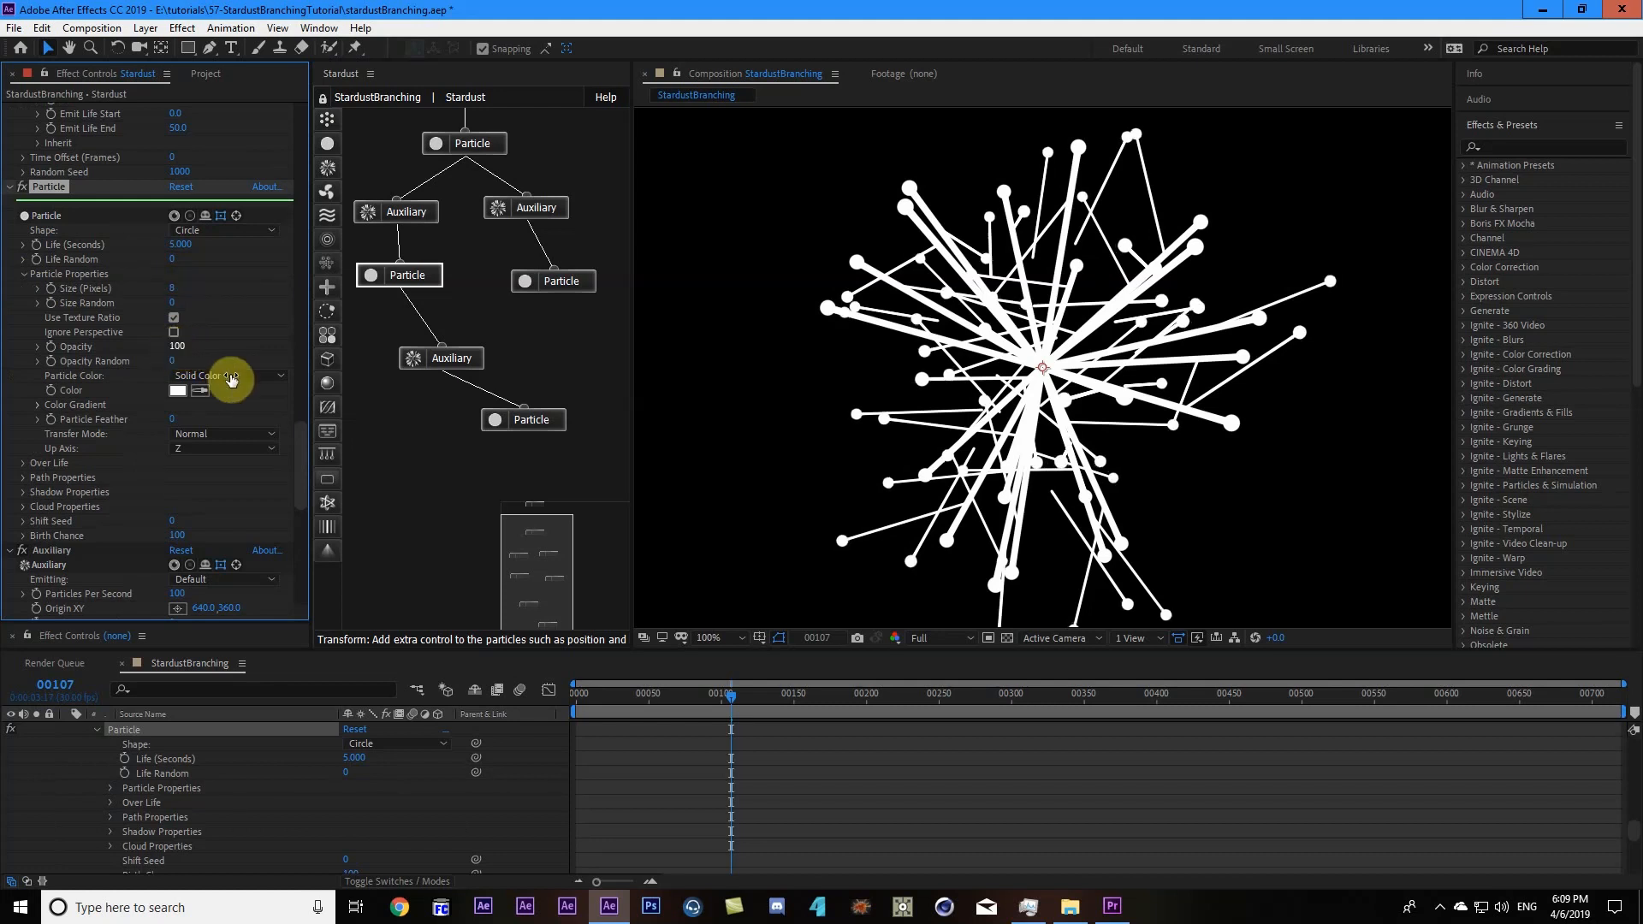
# Scrub back to frame 96 and examine the whole branching structure in the composition.
pyautogui.click(721, 692)
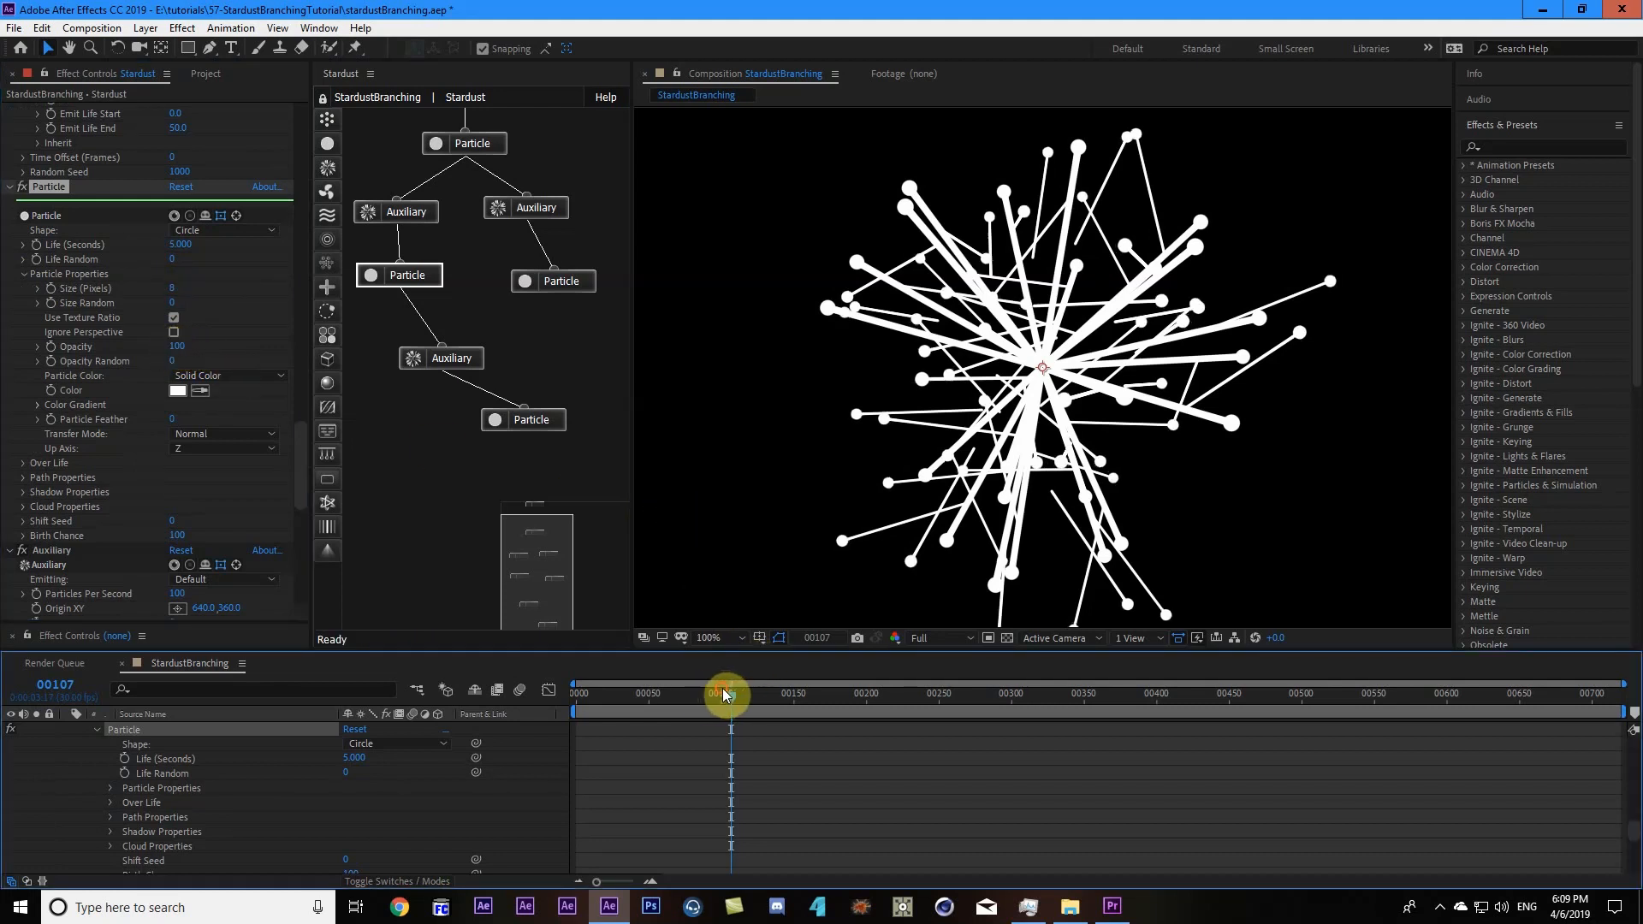
pyautogui.moveTo(722, 689)
pyautogui.mouseDown()
pyautogui.moveTo(741, 697)
pyautogui.moveTo(715, 693)
pyautogui.mouseUp()
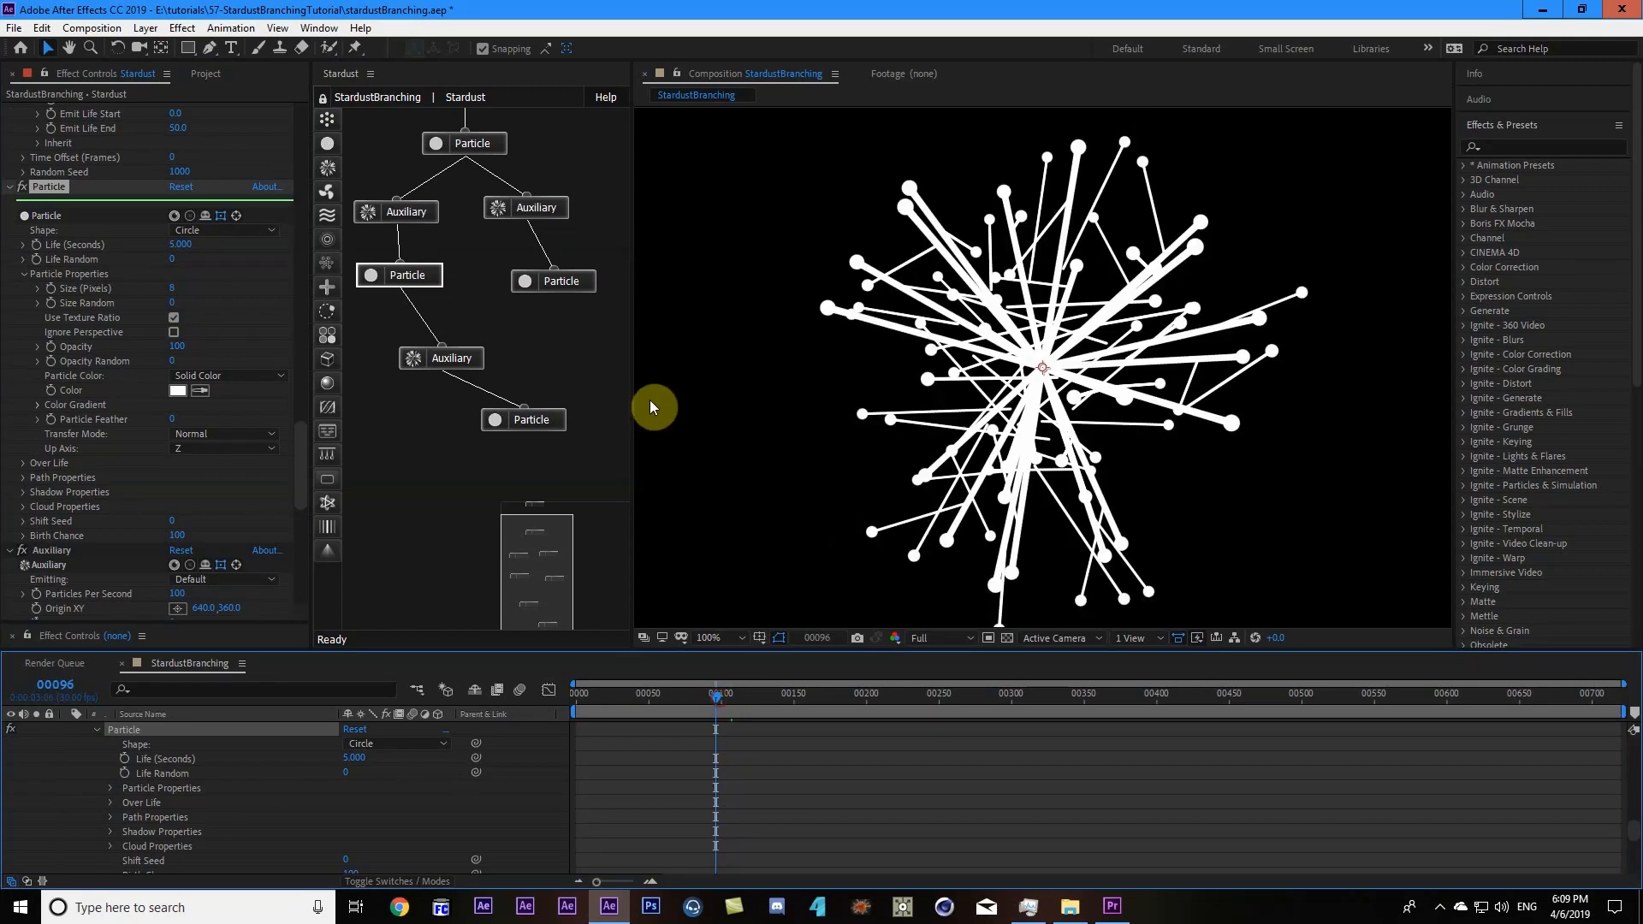
pyautogui.scroll(-2, 973, 367)
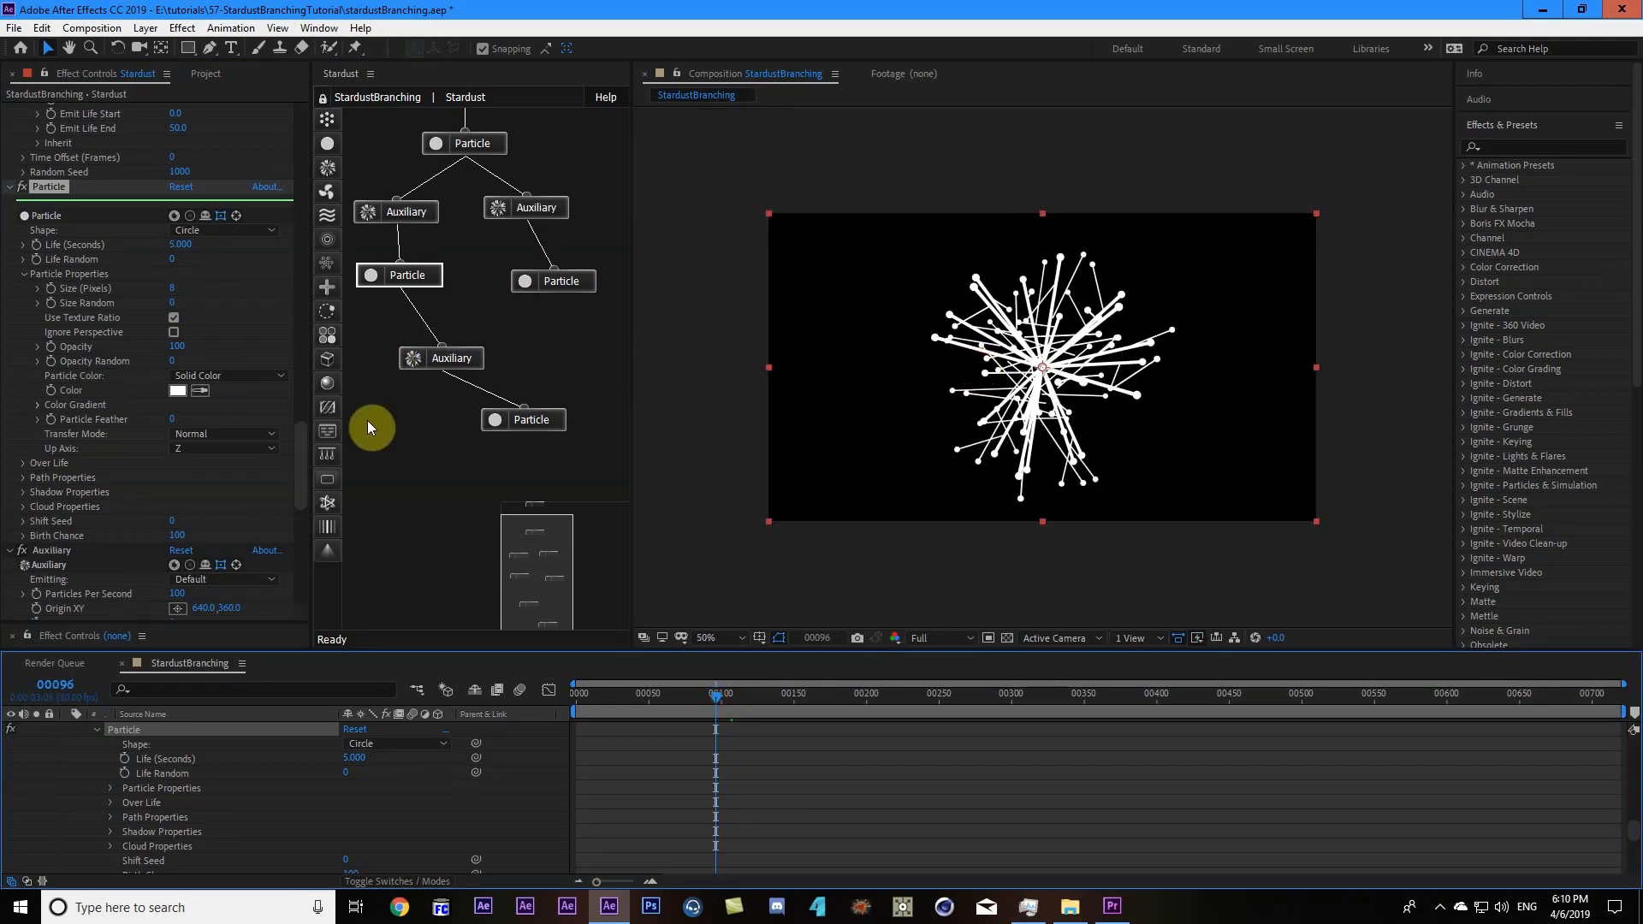